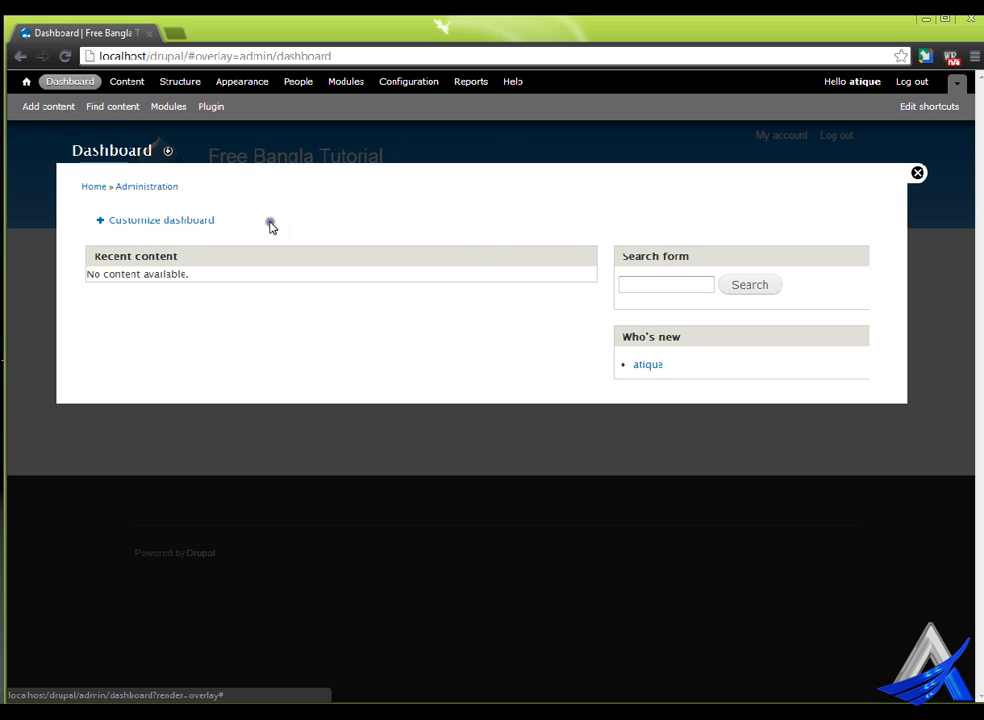
# Step: Customize the dashboard by adding the Recent comments block to the main column and Who's online to the sidebar
pyautogui.click(198, 224)
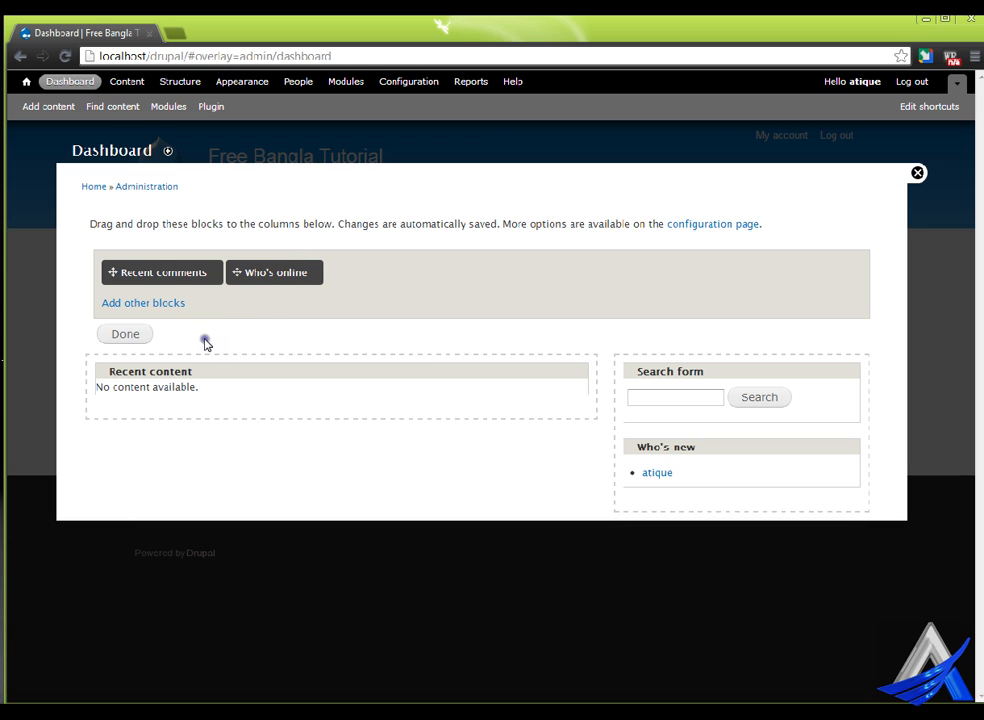
pyautogui.moveTo(179, 270); pyautogui.dragTo(209, 404)
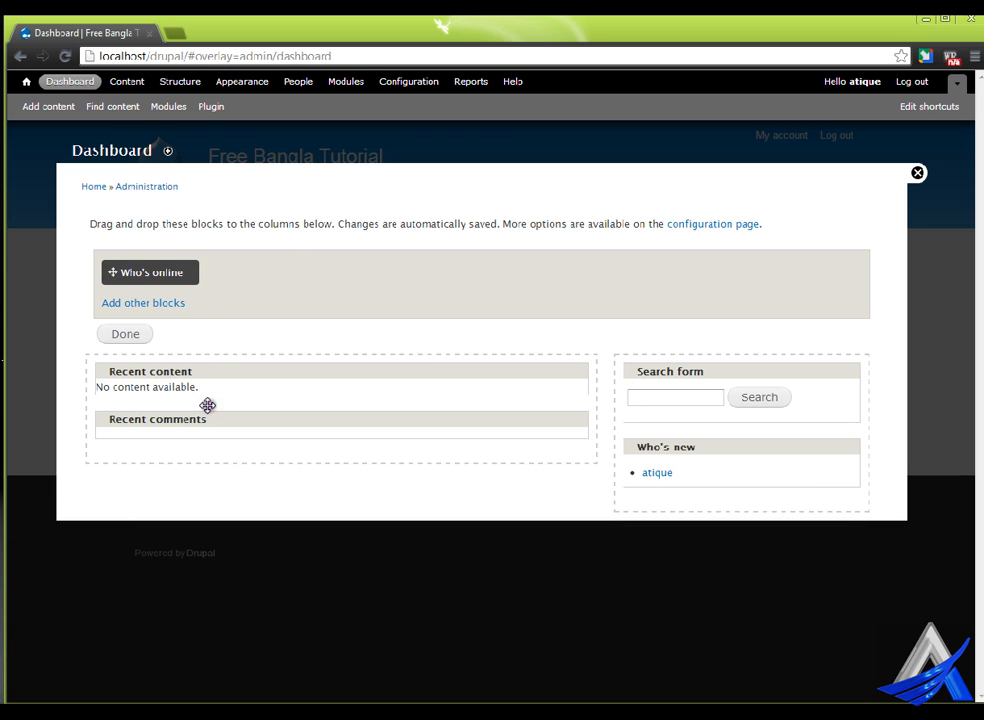
pyautogui.moveTo(165, 272); pyautogui.dragTo(711, 413)
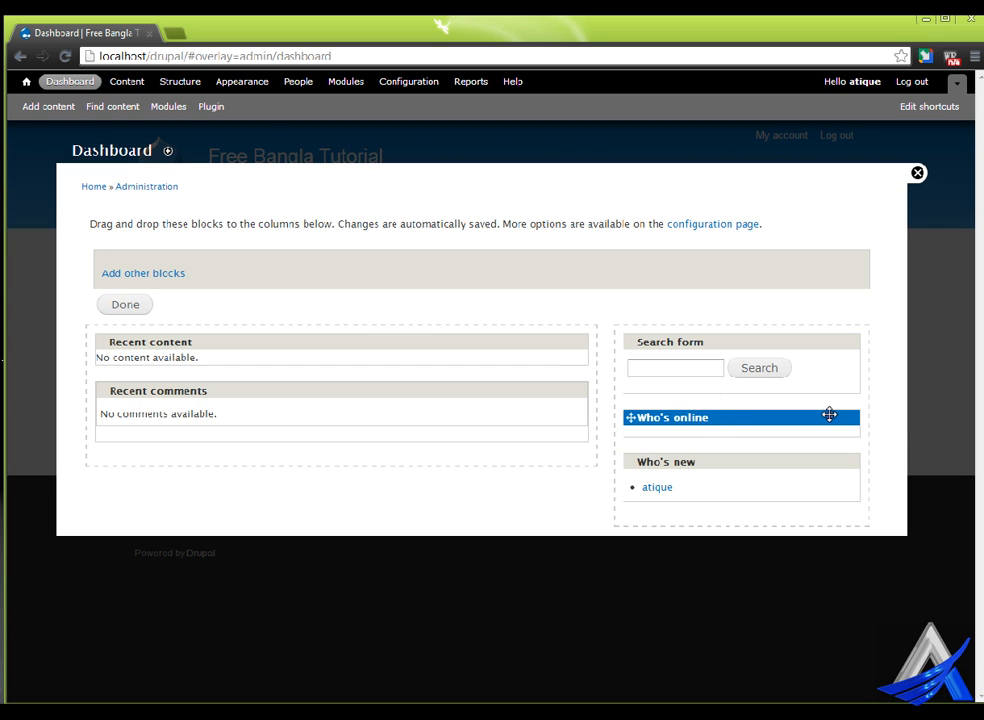
pyautogui.click(143, 309)
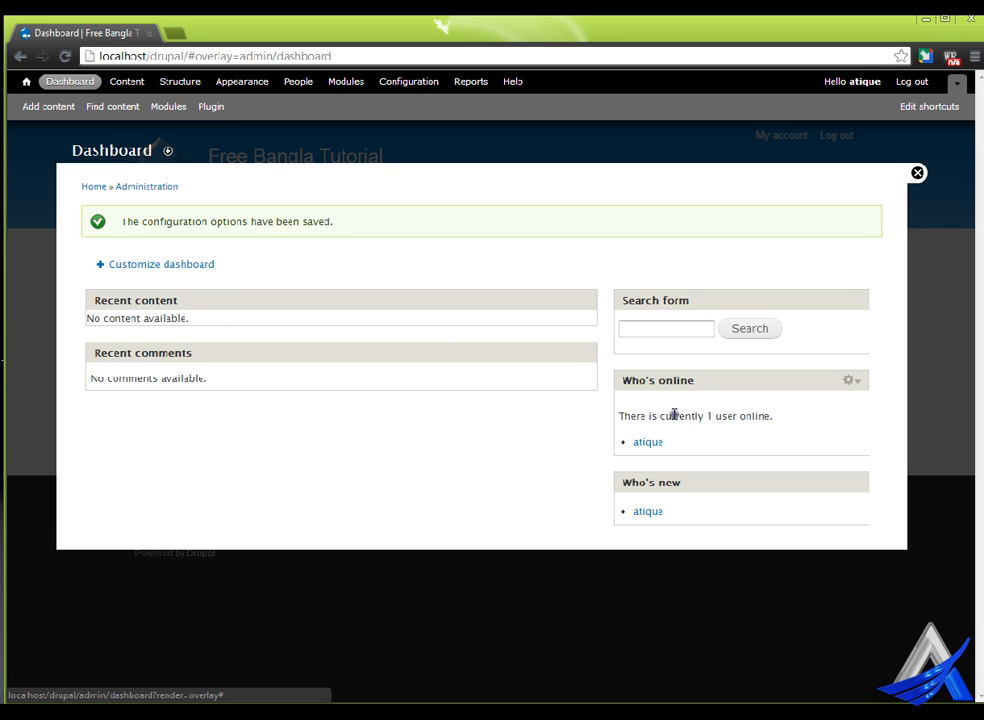
pyautogui.moveTo(735, 417); pyautogui.dragTo(707, 417)
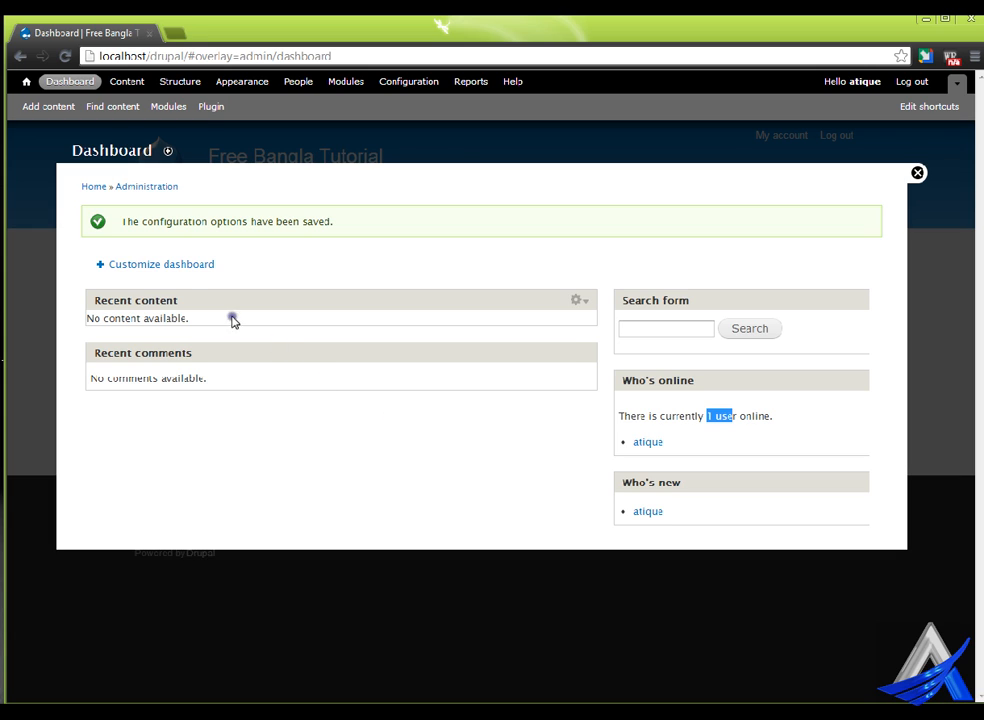
# Step: Open the configuration page for adding other blocks to the dashboard and review the available blocks
pyautogui.click(196, 264)
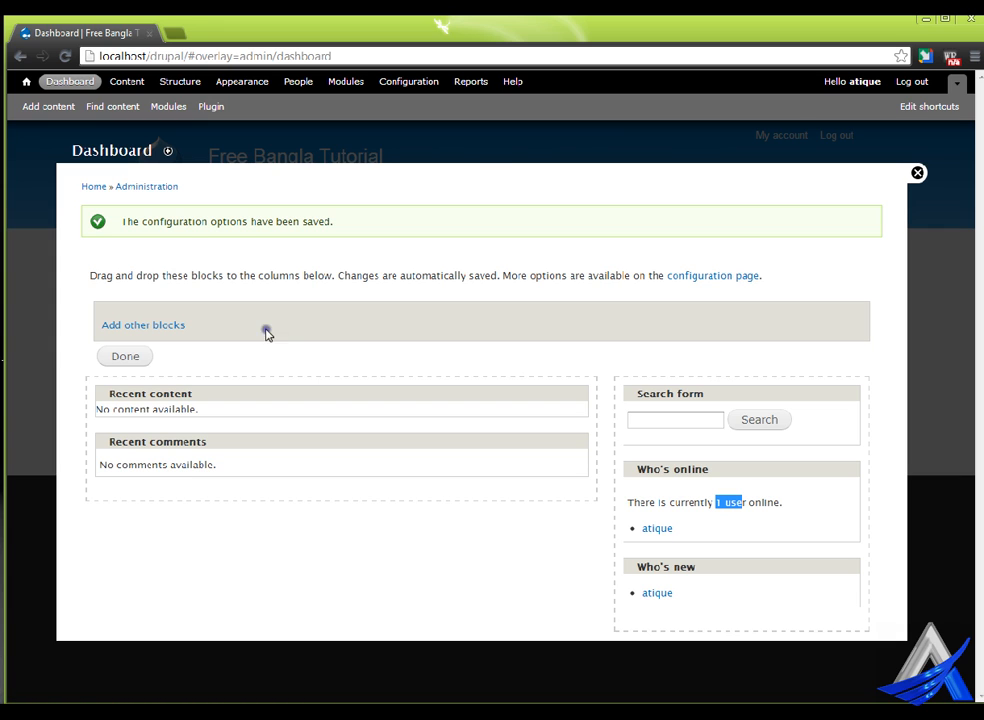
pyautogui.click(162, 326)
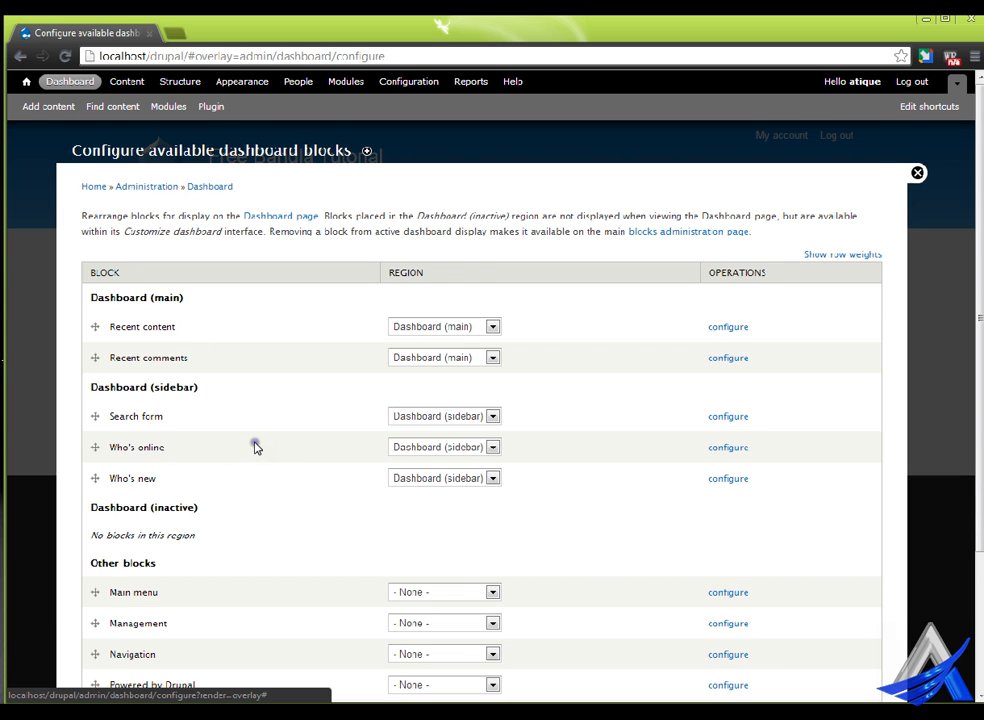
pyautogui.scroll(-3, 260, 445)
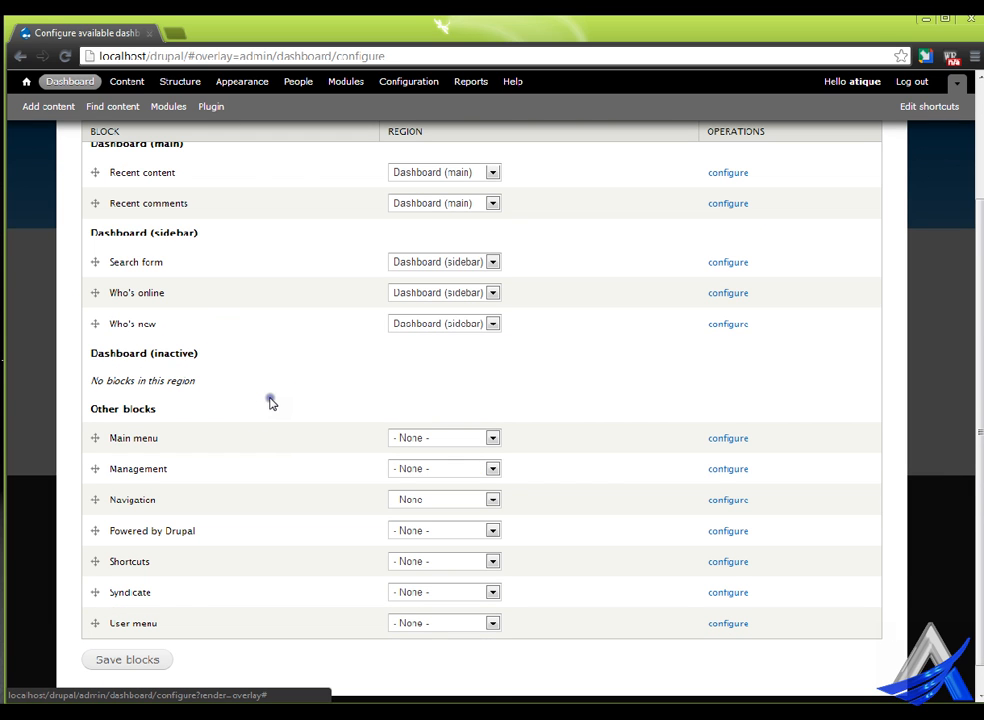
pyautogui.scroll(3, 270, 402)
pyautogui.scroll(-4, 270, 405)
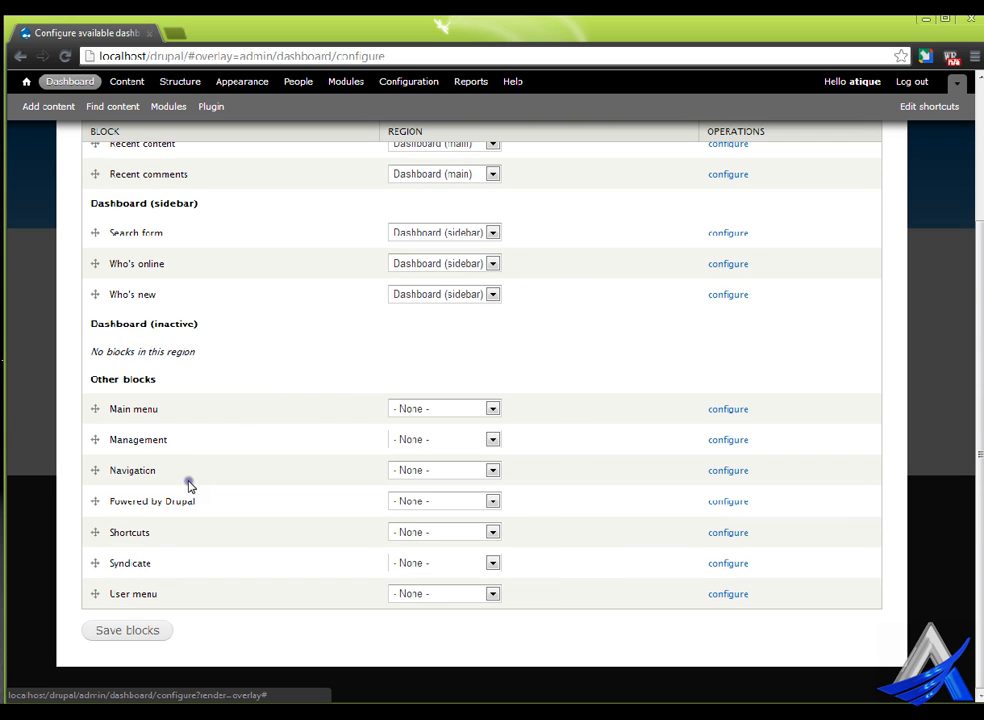
pyautogui.click(466, 440)
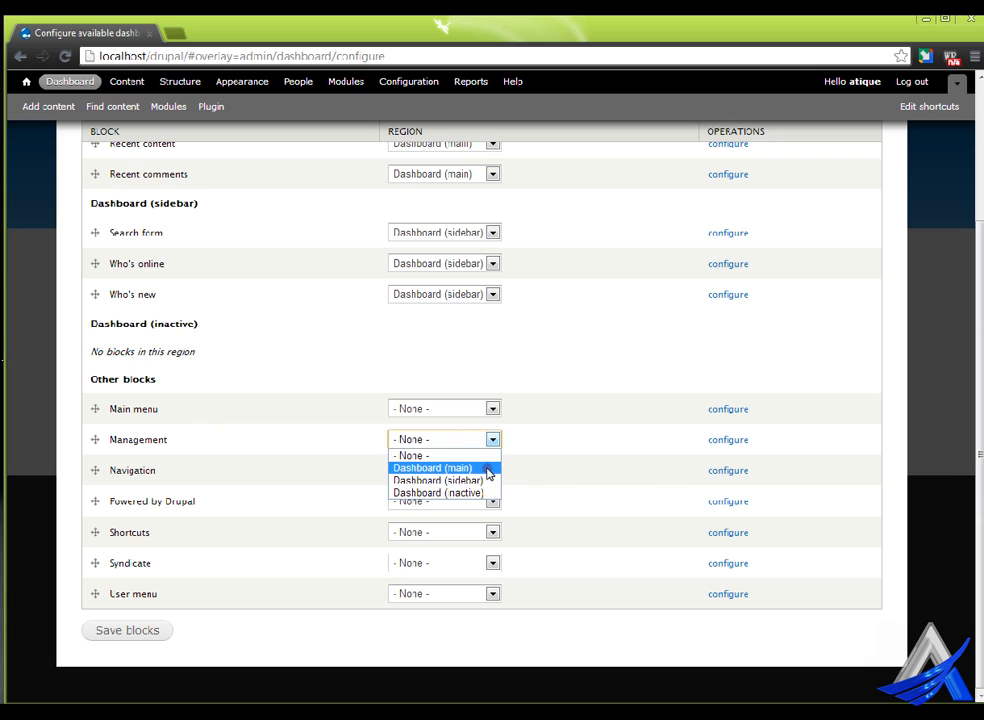
pyautogui.click(472, 467)
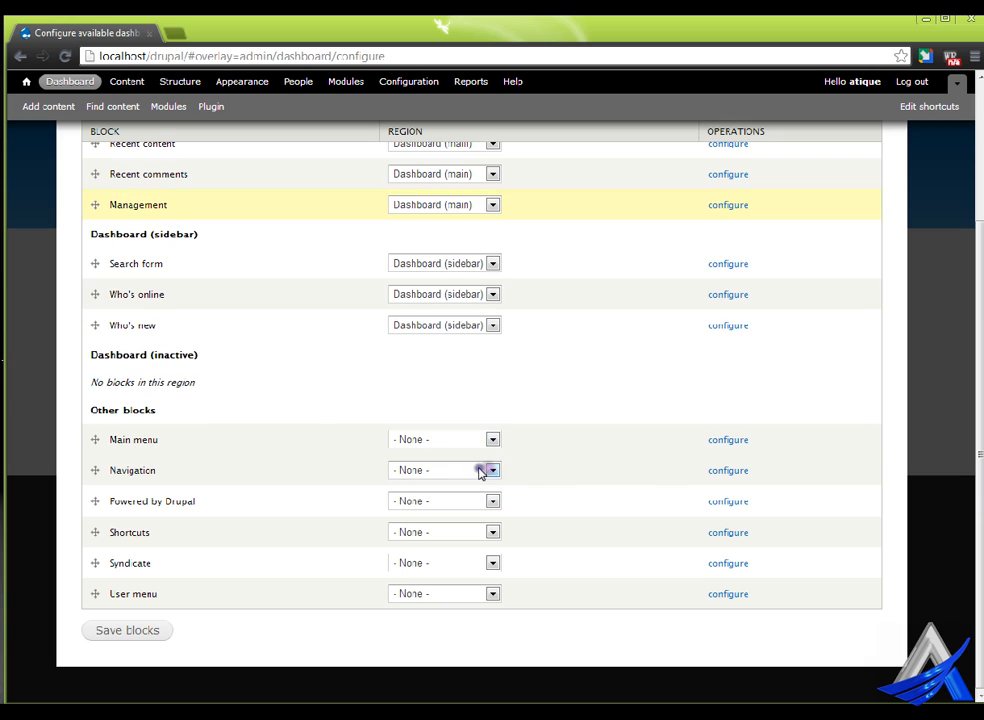
pyautogui.click(448, 205)
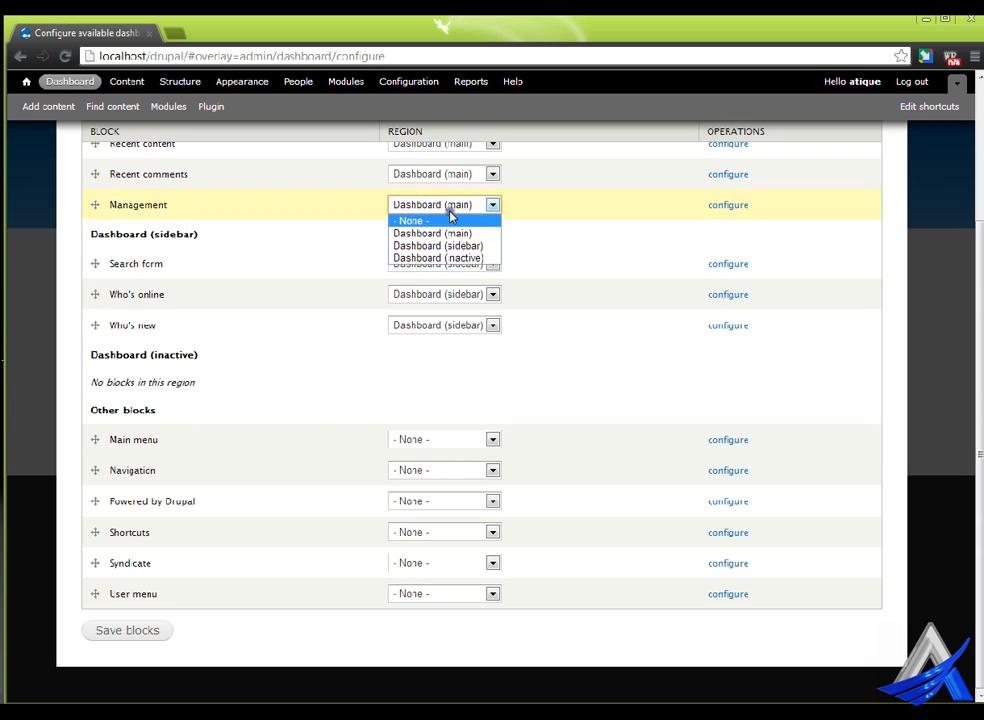
pyautogui.click(452, 218)
# Step: Assign the Management block to the Dashboard (main) region and save the block settings
pyautogui.click(446, 563)
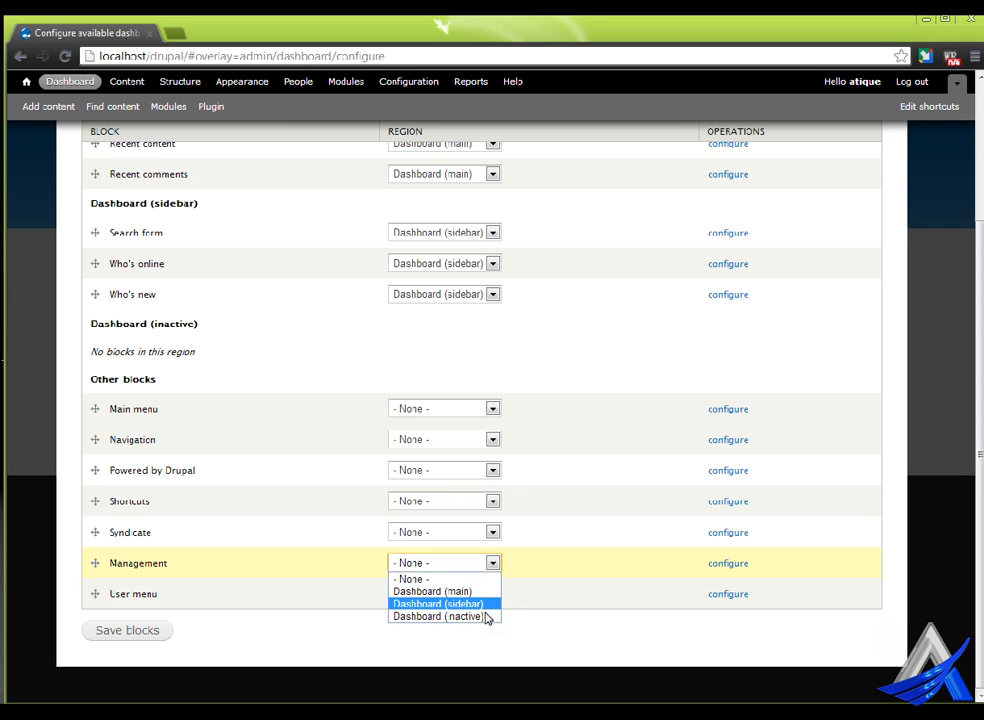
pyautogui.click(470, 591)
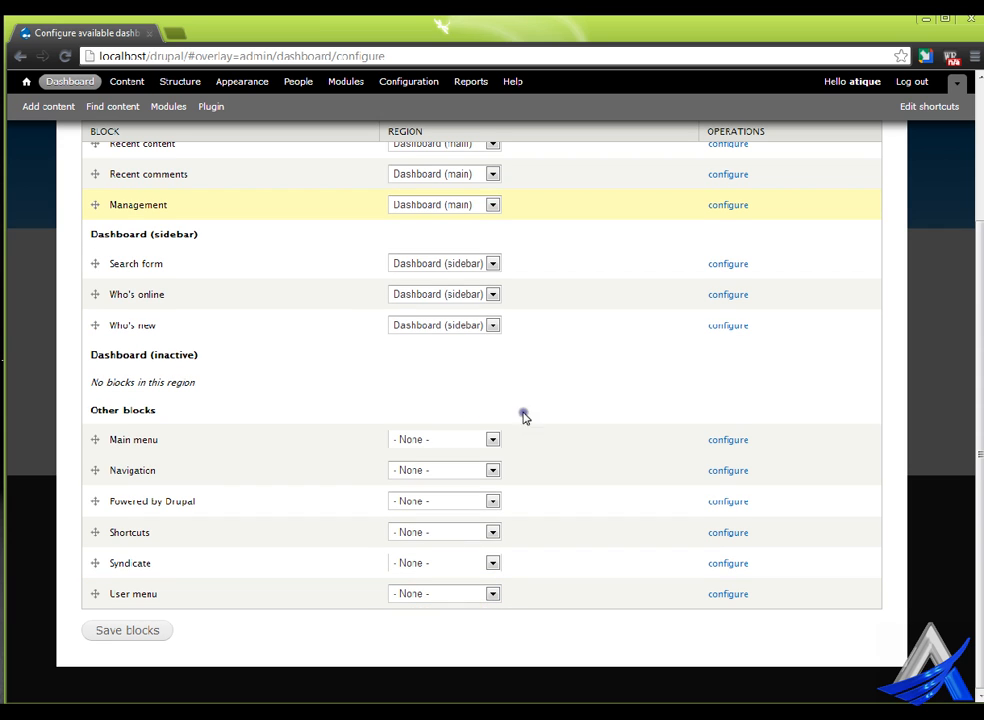
pyautogui.scroll(2, 600, 413)
pyautogui.scroll(-3, 600, 413)
pyautogui.click(138, 635)
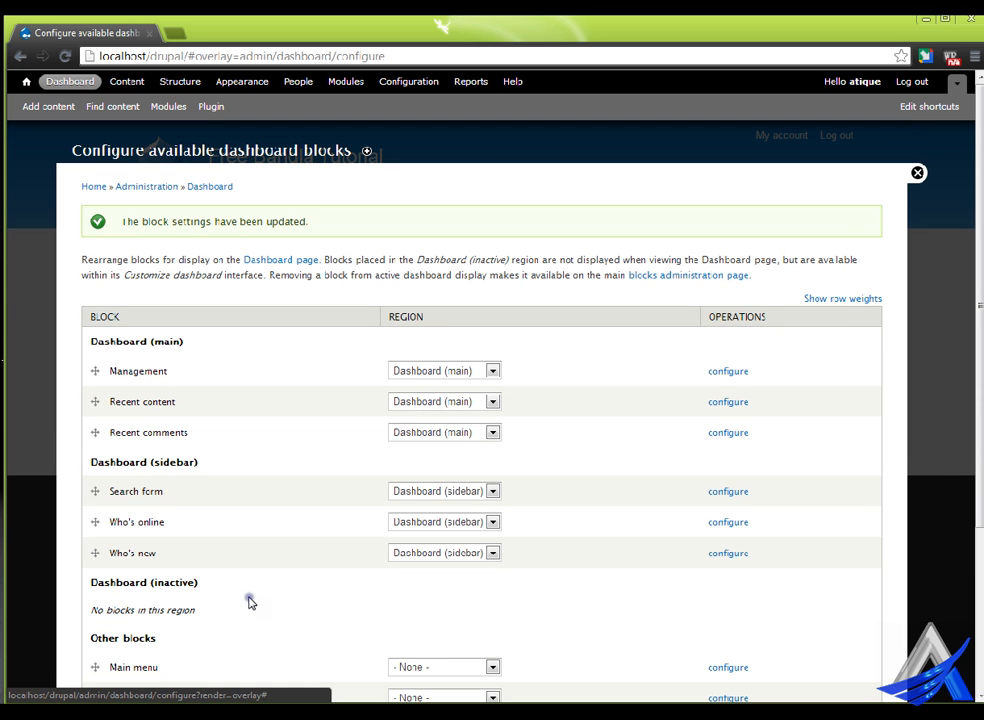
# Step: Leave the block configuration and reopen the dashboard to check the Management block
pyautogui.click(914, 169)
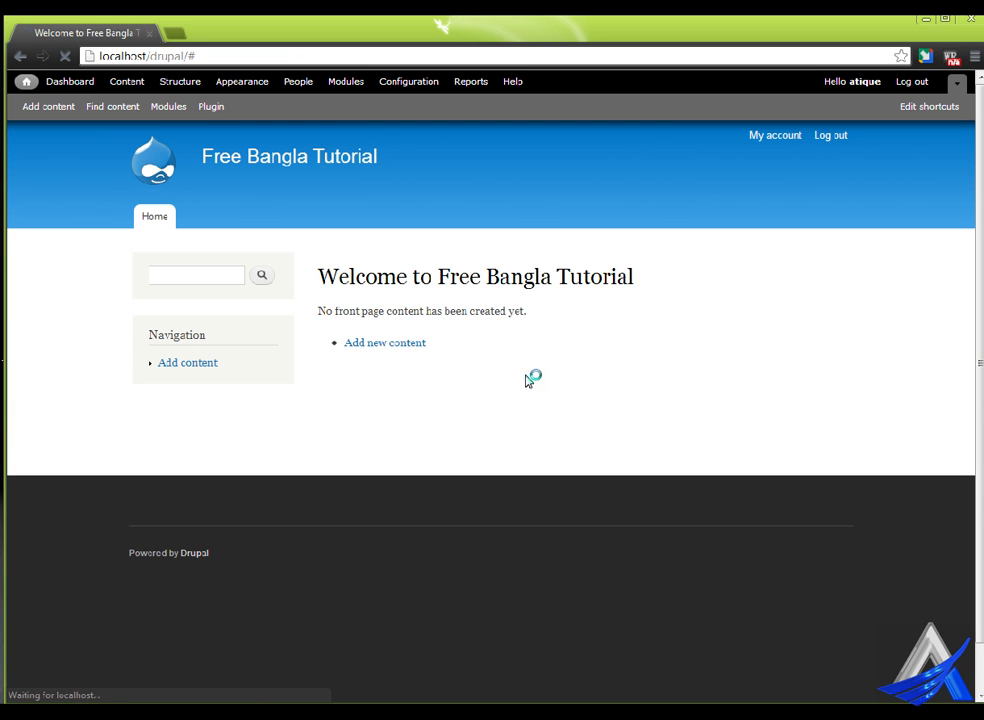
pyautogui.click(88, 80)
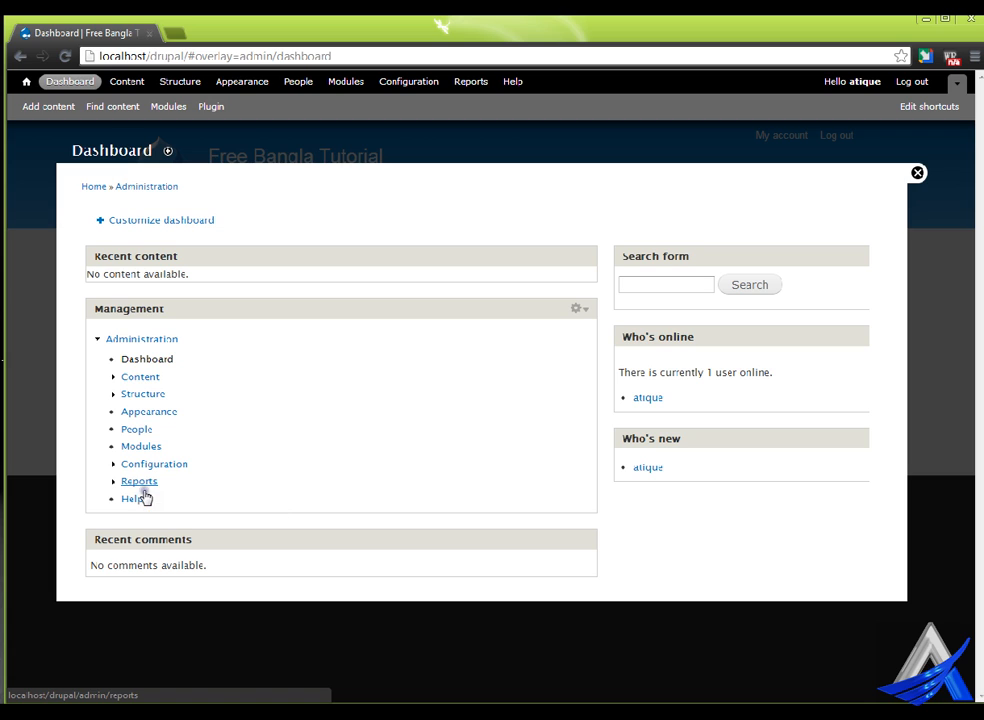
pyautogui.click(600, 310)
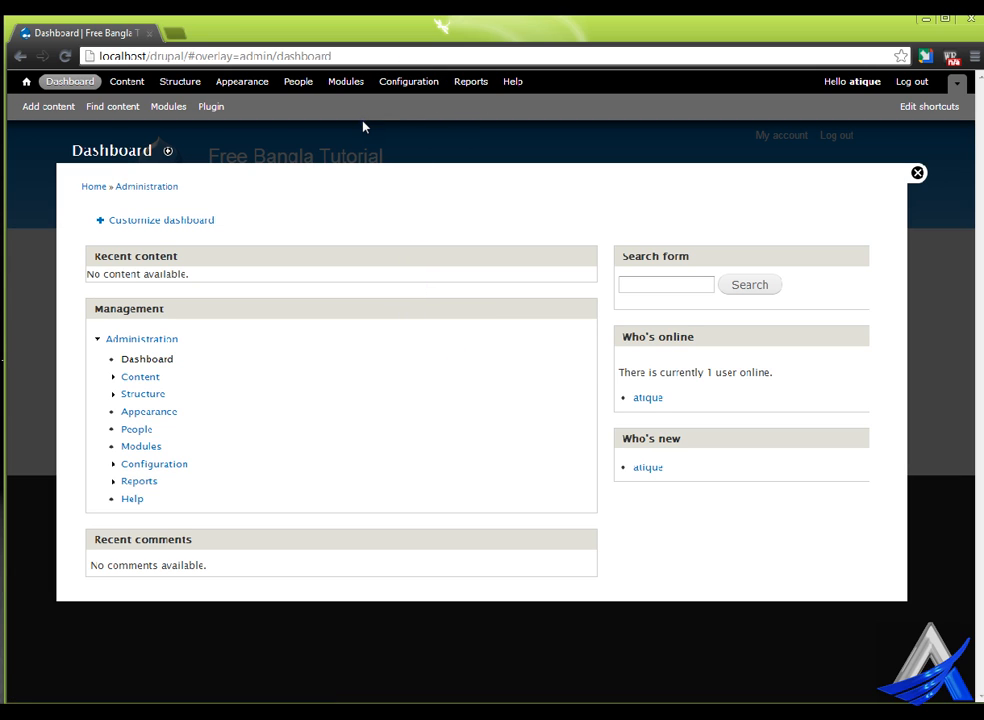
# Step: Examine the site's Appearance section, covering the theme list, update status and global display settings, and close it
pyautogui.click(264, 86)
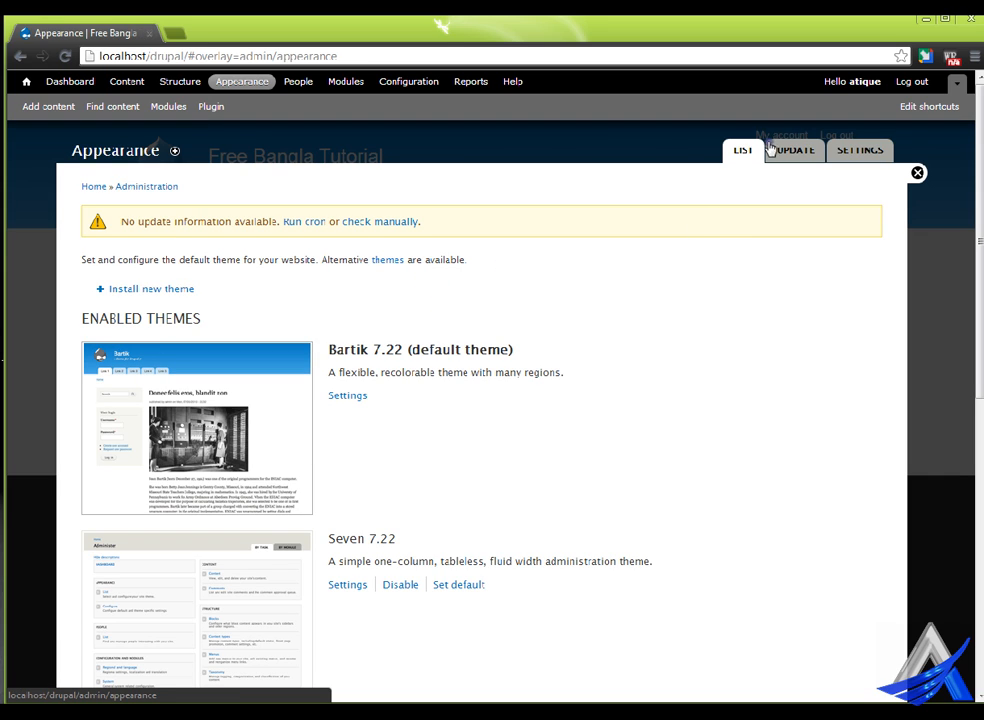
pyautogui.click(808, 149)
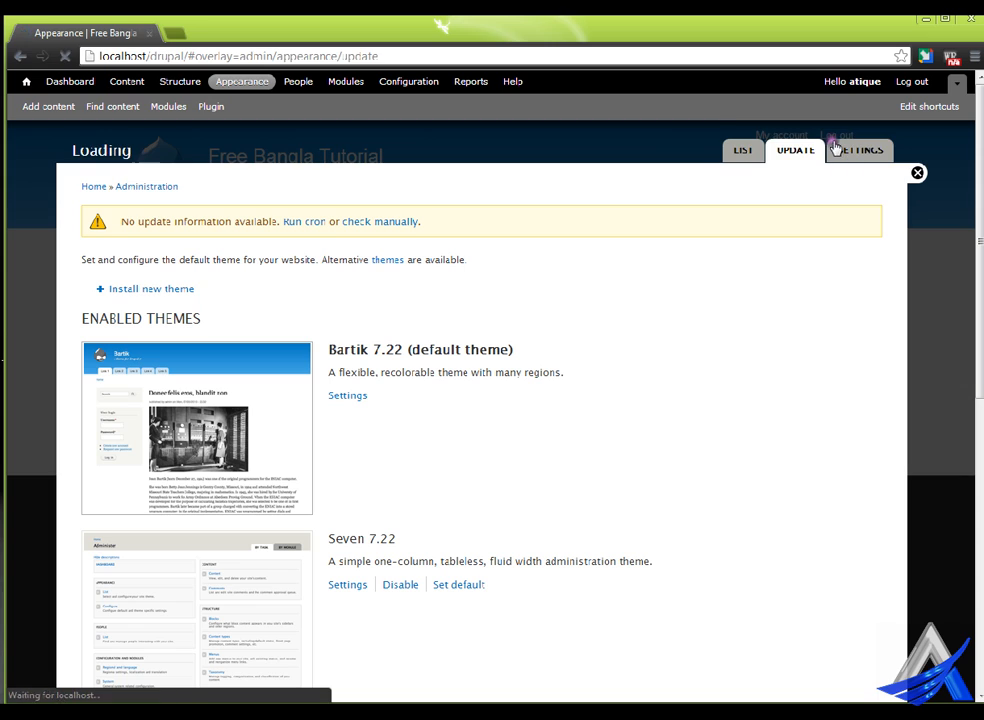
pyautogui.click(872, 149)
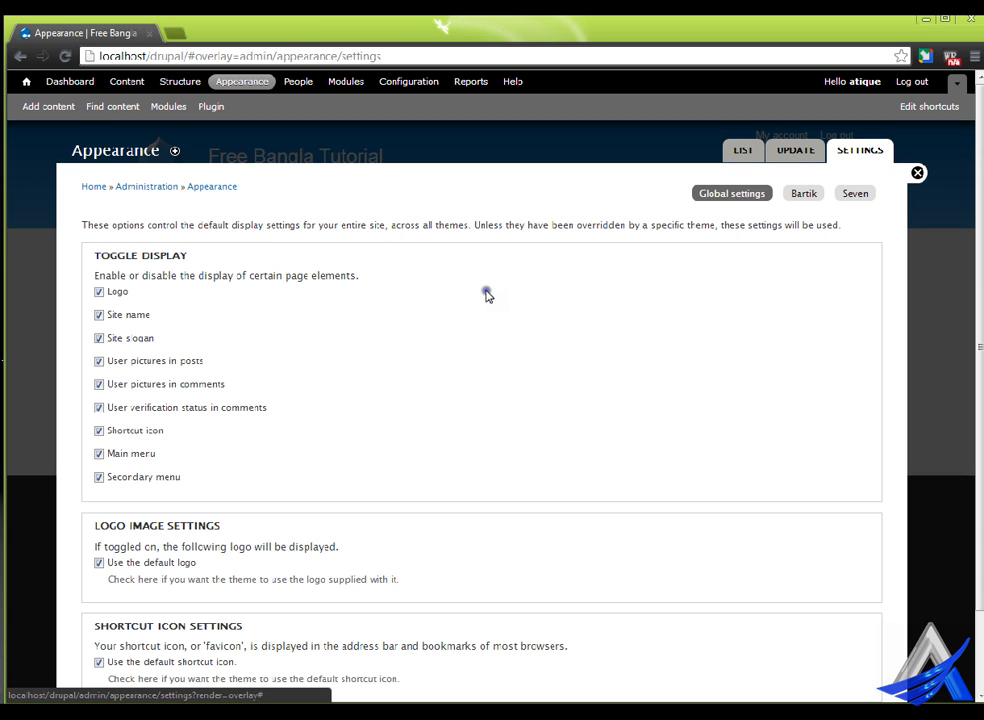
pyautogui.scroll(-2, 486, 294)
pyautogui.scroll(2, 483, 294)
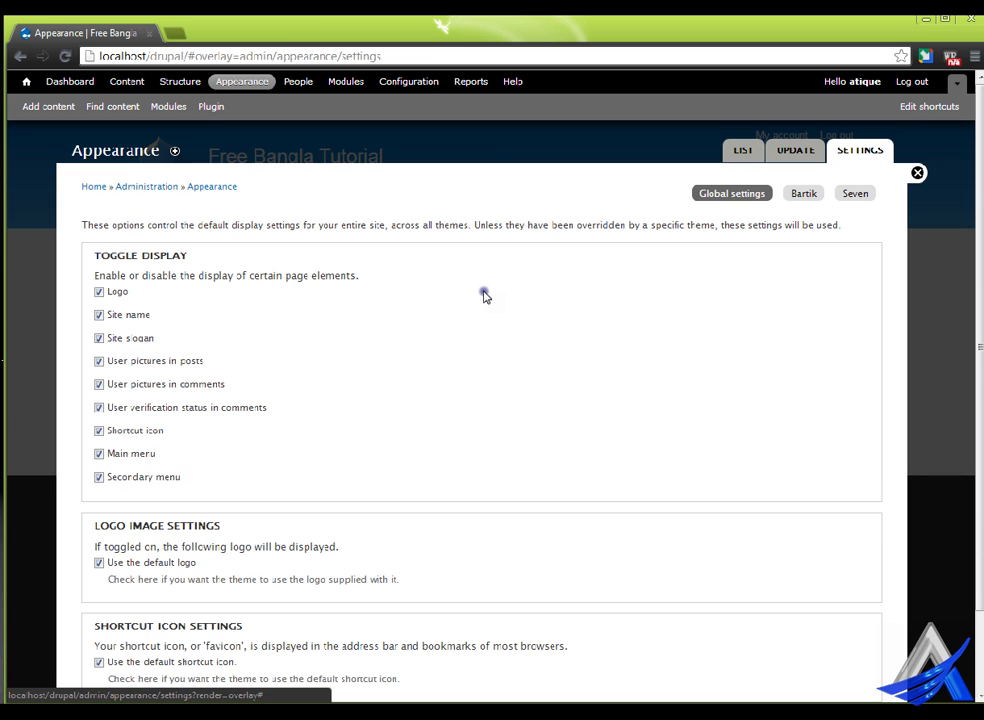
pyautogui.click(824, 148)
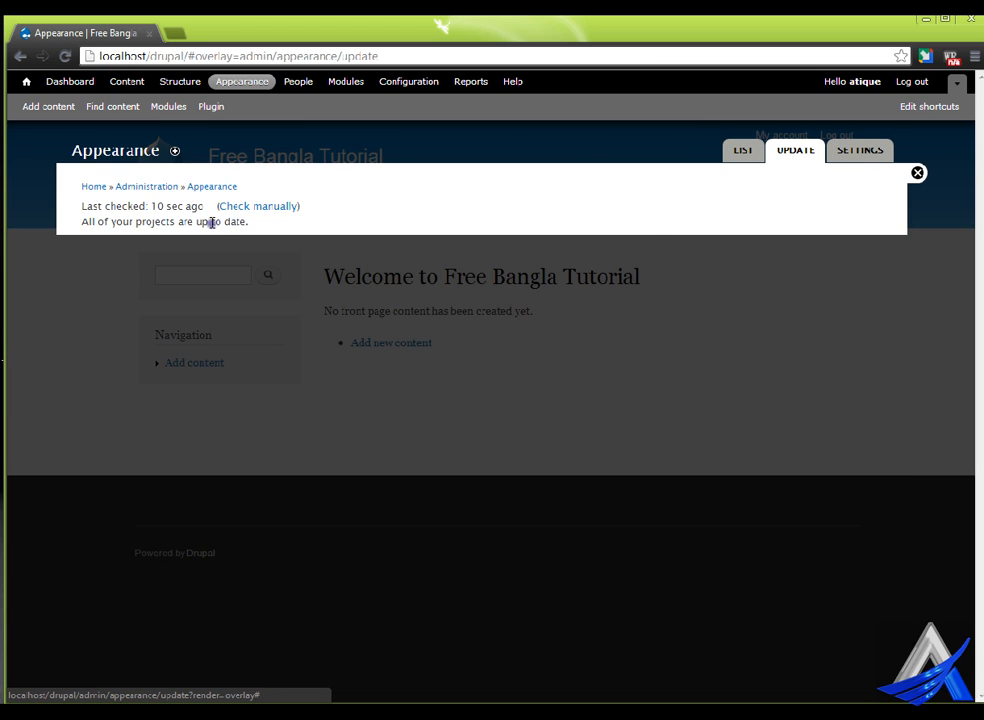
pyautogui.click(886, 153)
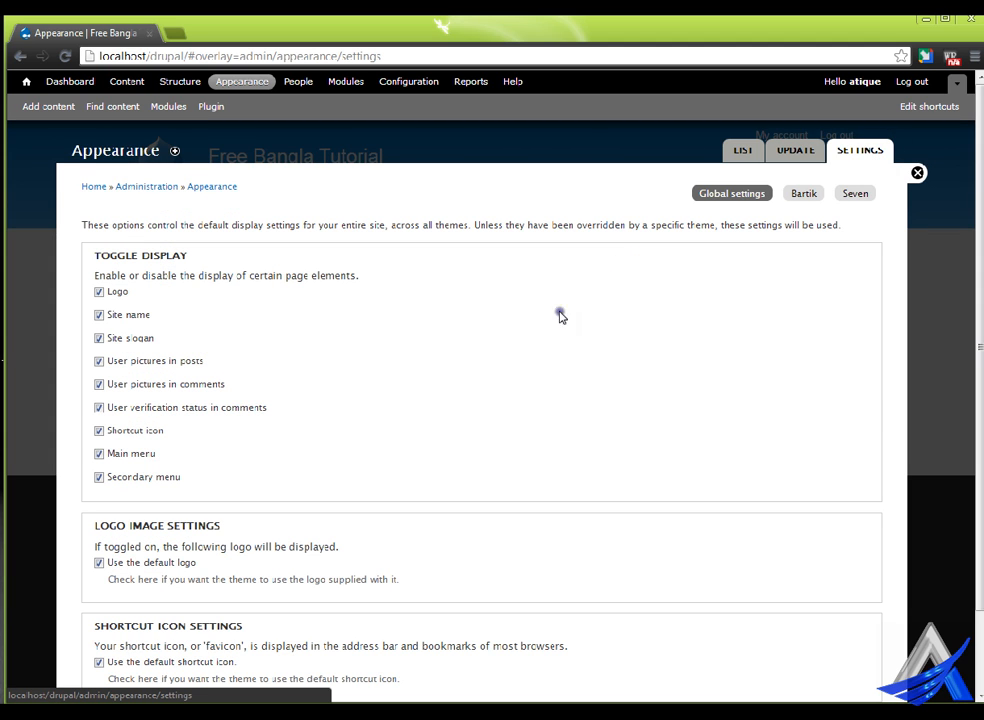
pyautogui.scroll(-2, 272, 410)
pyautogui.scroll(2, 265, 305)
pyautogui.click(962, 174)
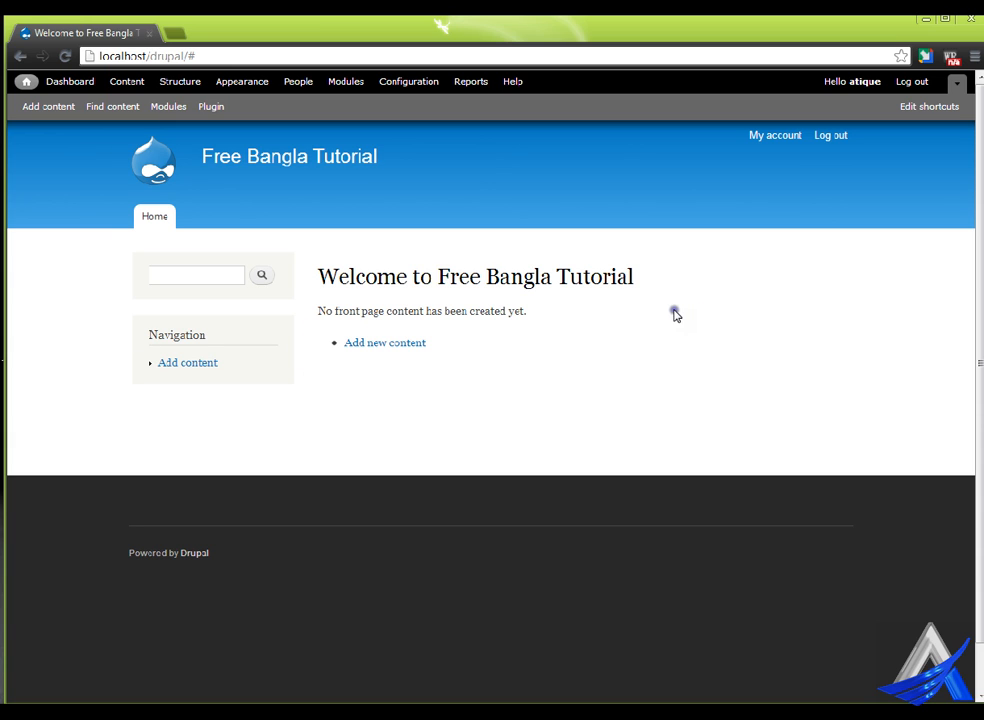
# Step: Open the Blocks page under Structure, view the Bartik block region demonstration and exit it
pyautogui.click(197, 75)
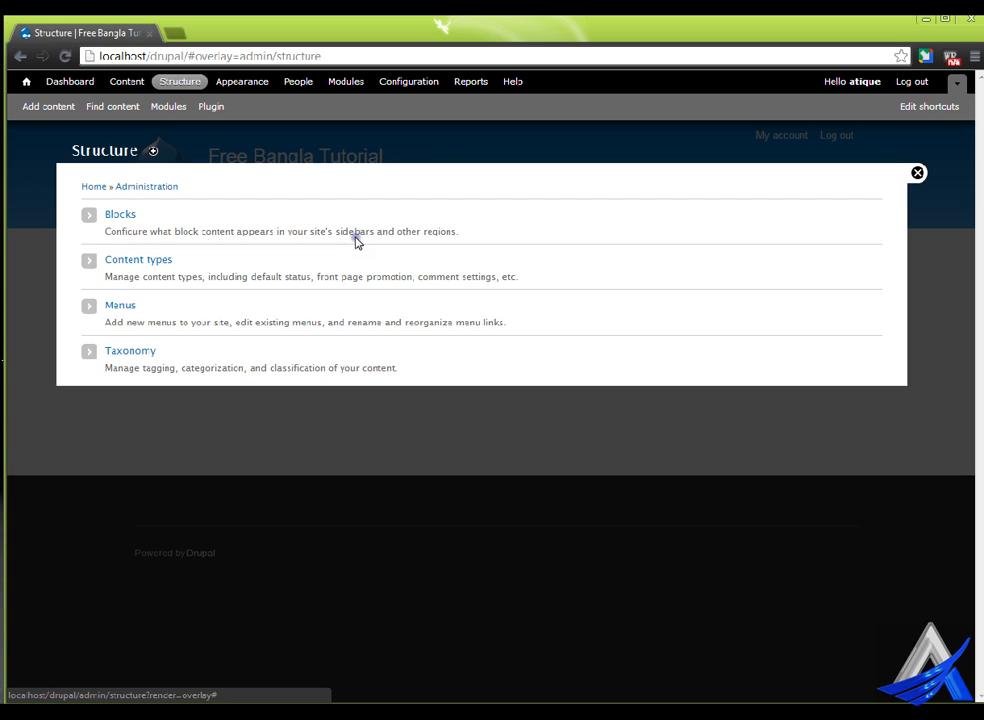
pyautogui.click(118, 214)
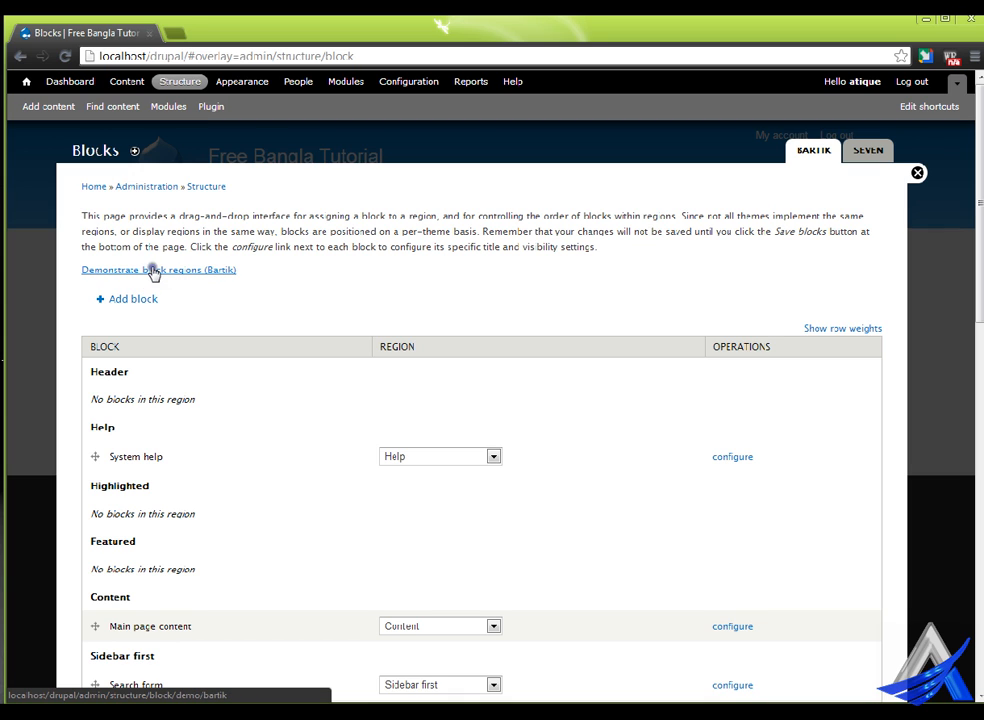
pyautogui.click(156, 271)
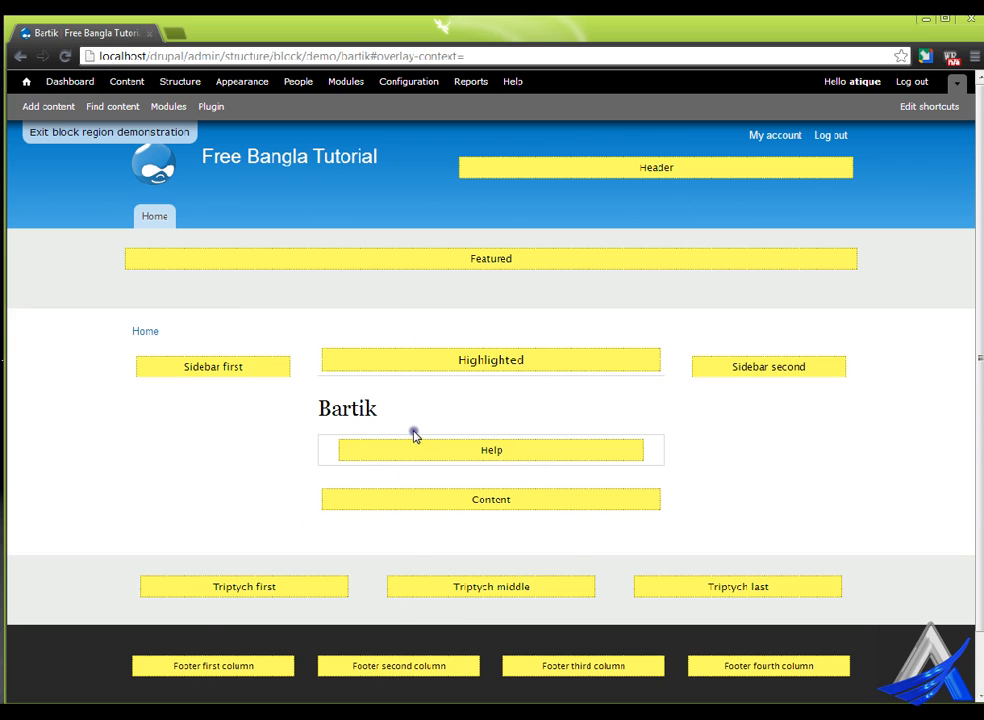
pyautogui.moveTo(340, 417); pyautogui.dragTo(399, 428)
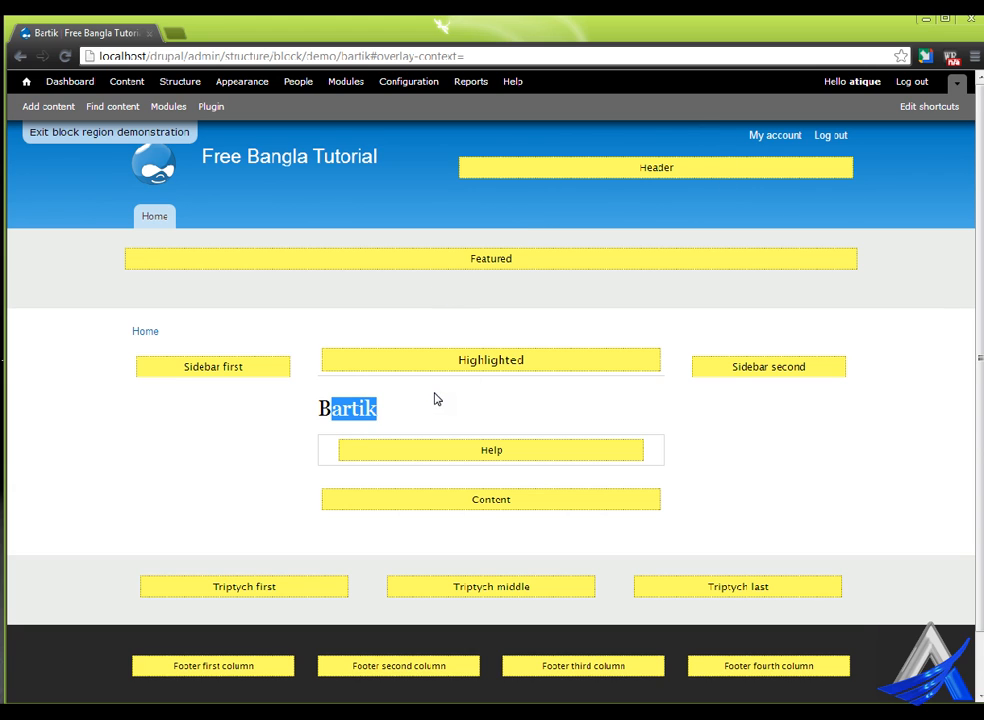
pyautogui.click(337, 412)
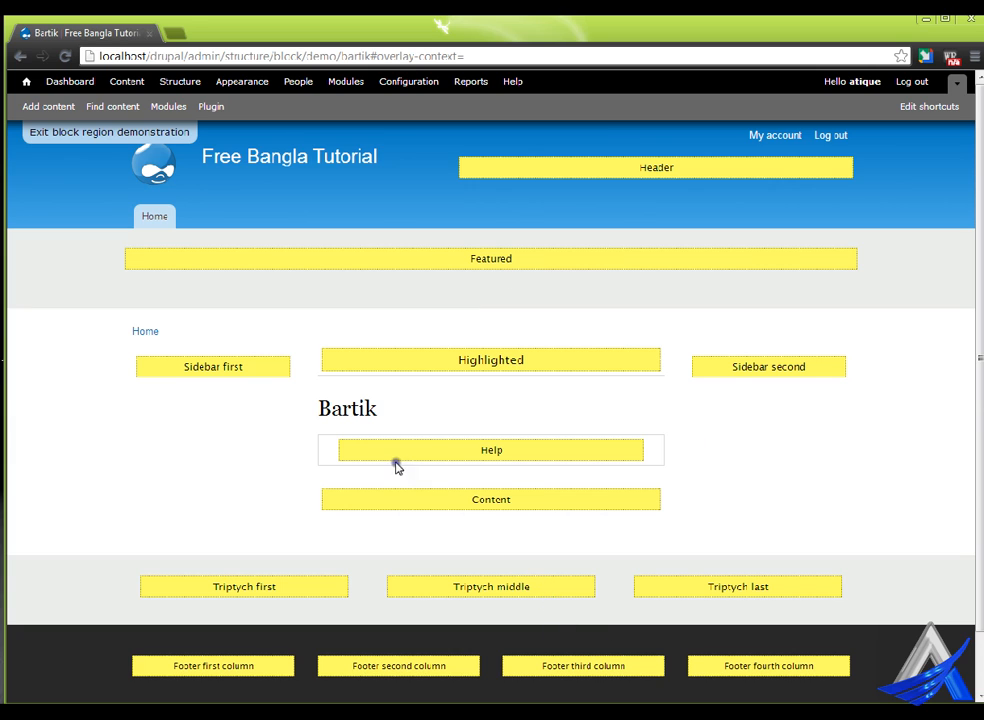
pyautogui.click(66, 132)
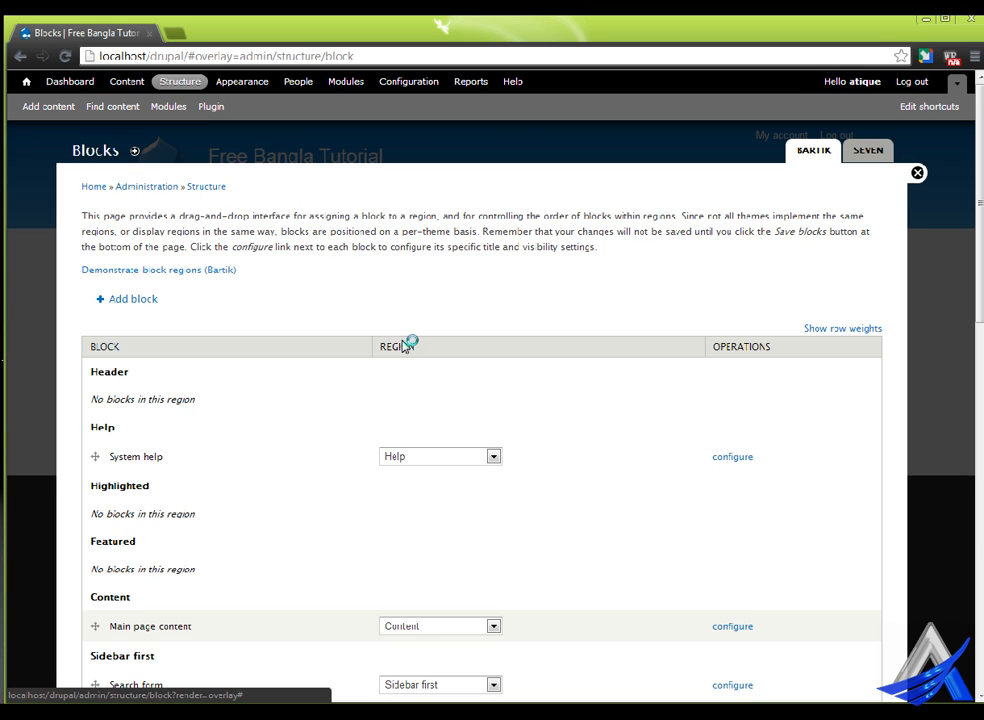
# Step: Review the block list and the form for adding a custom block, including region and visibility settings, and close it
pyautogui.scroll(-2, 425, 390)
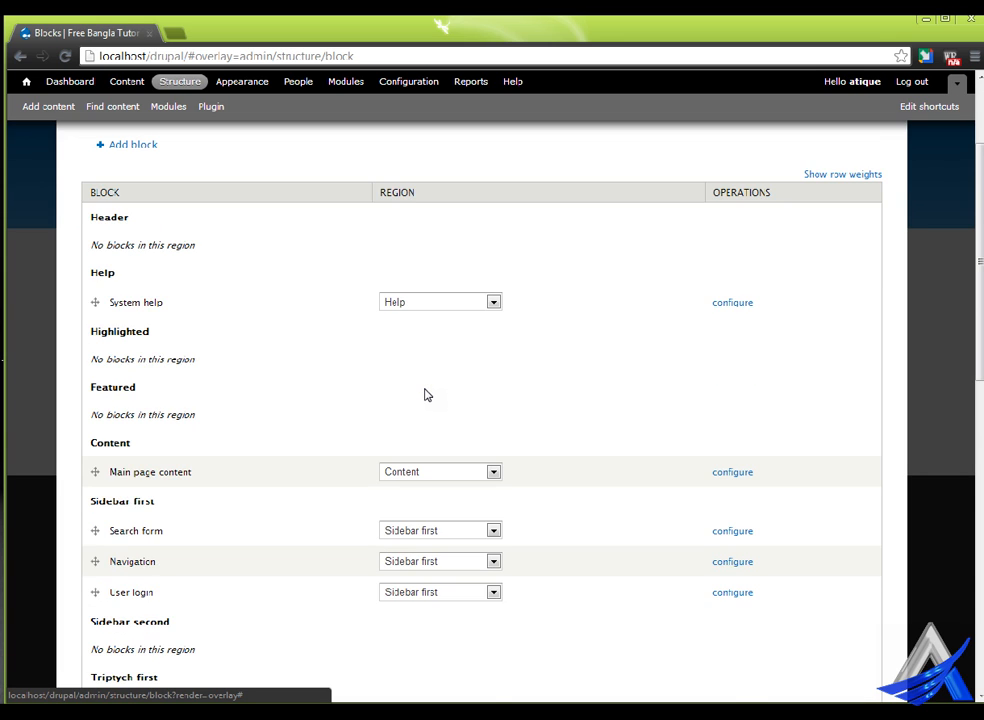
pyautogui.scroll(2, 425, 390)
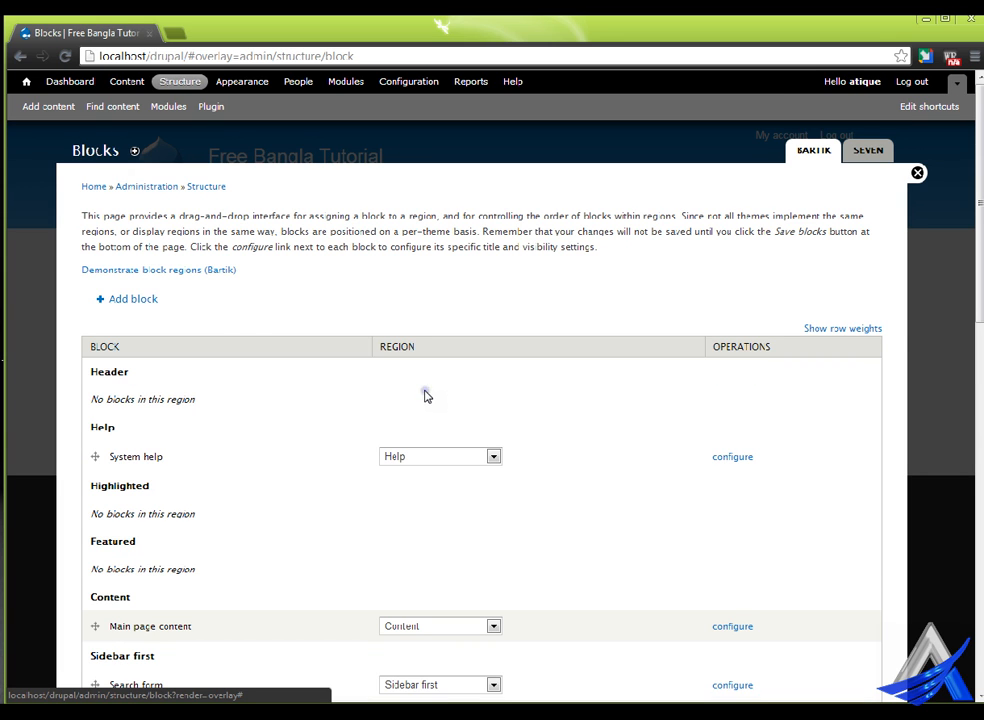
pyautogui.click(130, 302)
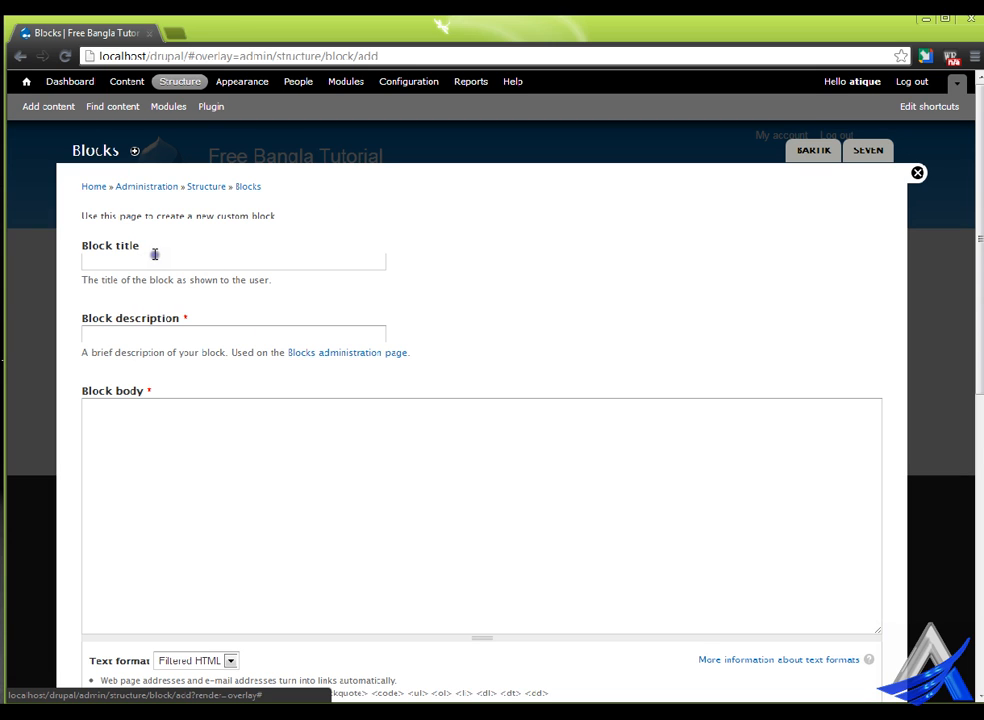
pyautogui.click(155, 258)
pyautogui.click(154, 334)
pyautogui.click(184, 474)
pyautogui.scroll(-3, 200, 540)
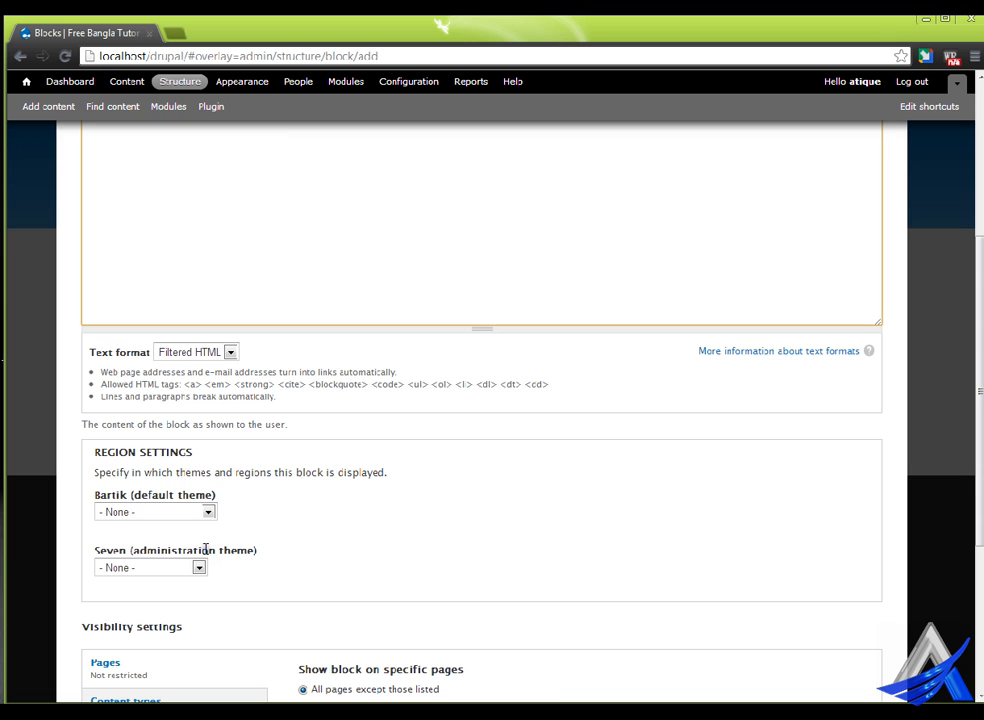
pyautogui.scroll(-3, 203, 553)
pyautogui.scroll(-1, 205, 502)
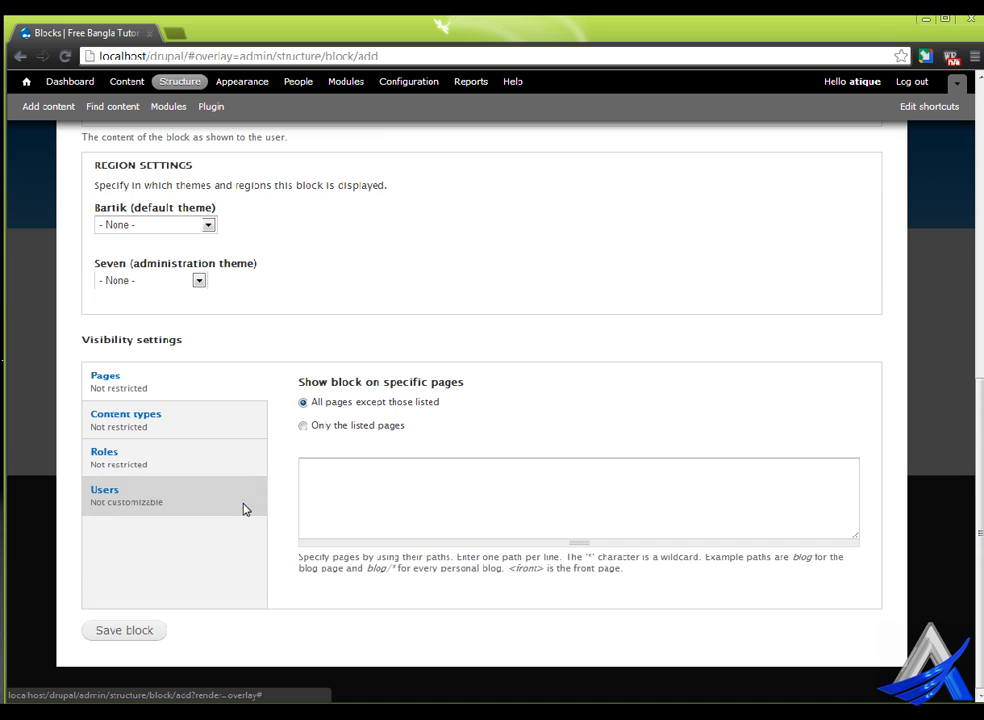
pyautogui.scroll(8, 204, 502)
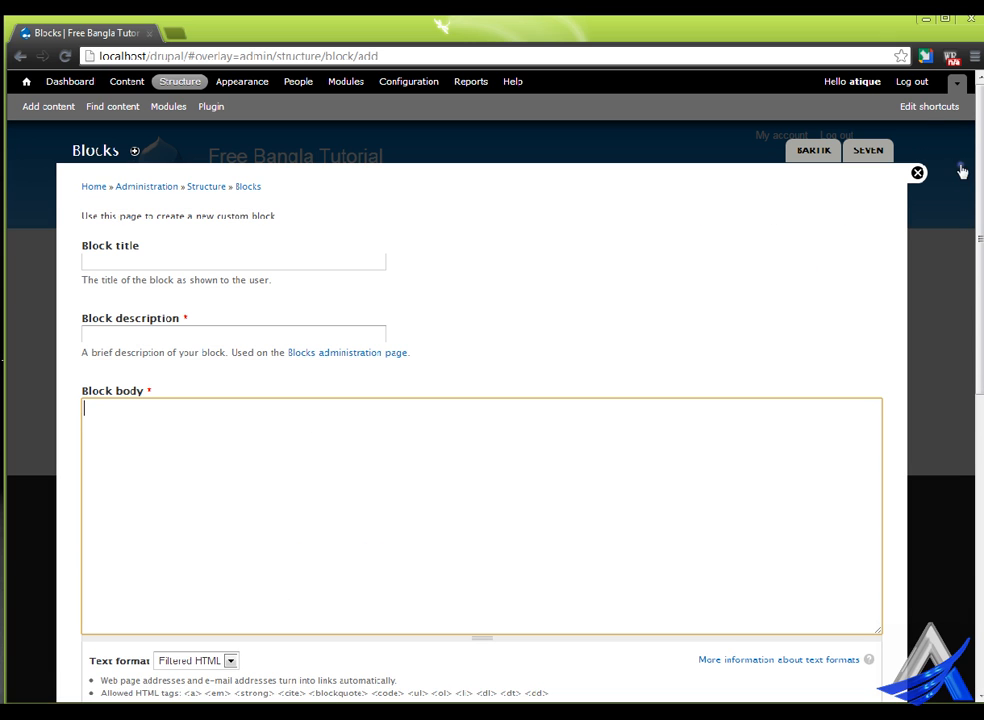
pyautogui.click(918, 172)
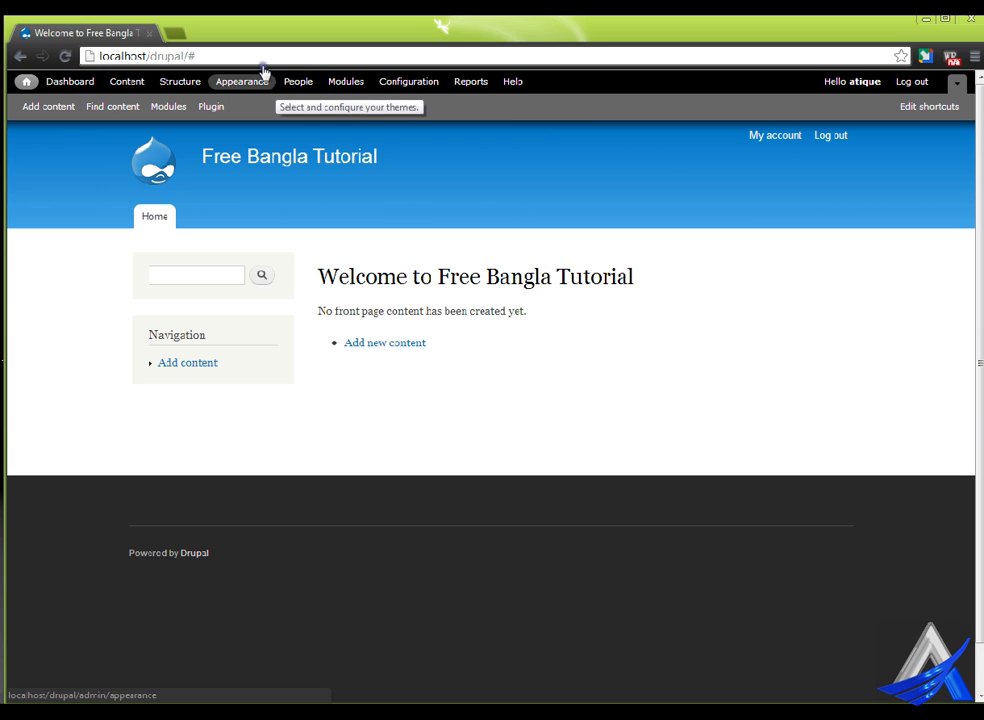
# Step: Open the site's Appearance settings and select Stark as the administration theme
pyautogui.click(258, 79)
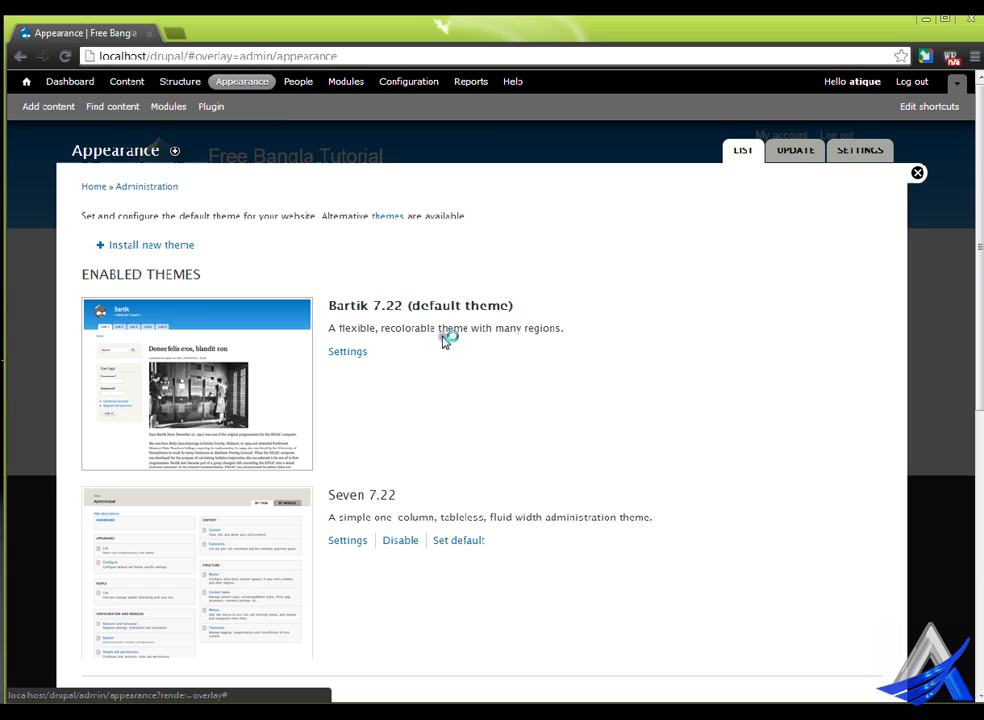
pyautogui.scroll(-3, 445, 372)
pyautogui.scroll(-3, 445, 380)
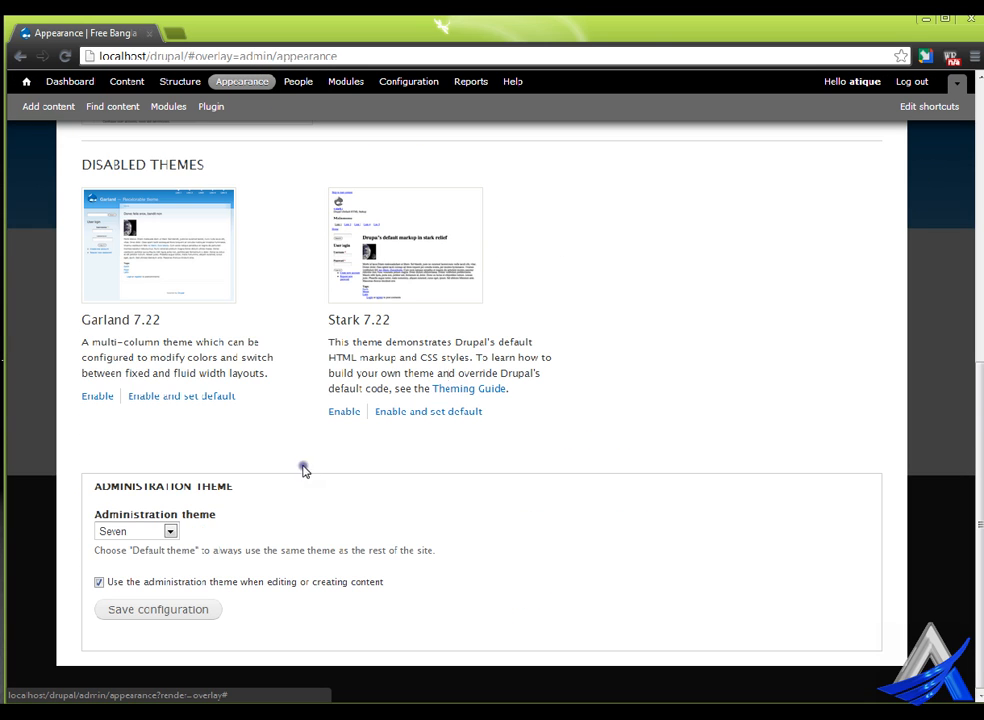
pyautogui.click(158, 530)
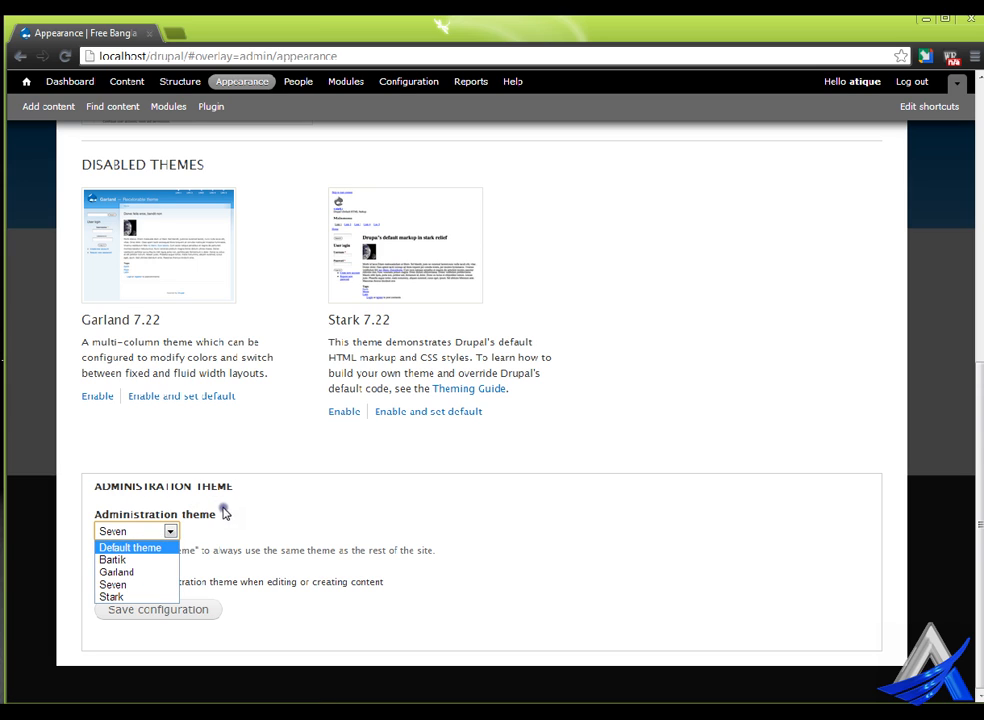
pyautogui.click(148, 597)
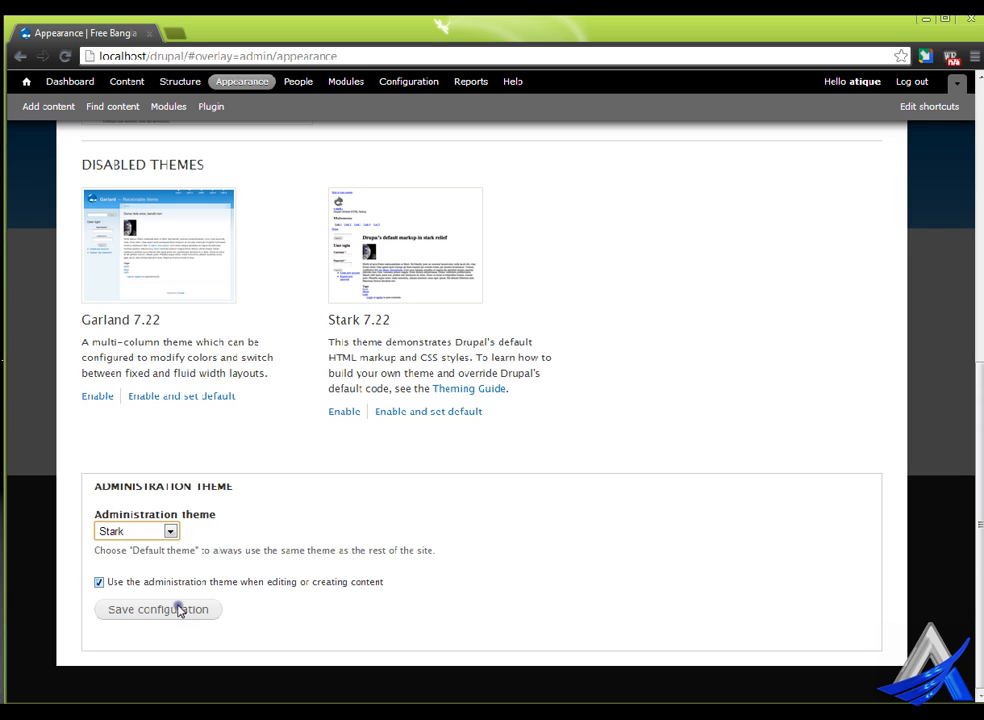
# Step: Examine the enabled themes and the disabled Garland and Stark themes, and close Appearance without saving
pyautogui.scroll(5, 328, 555)
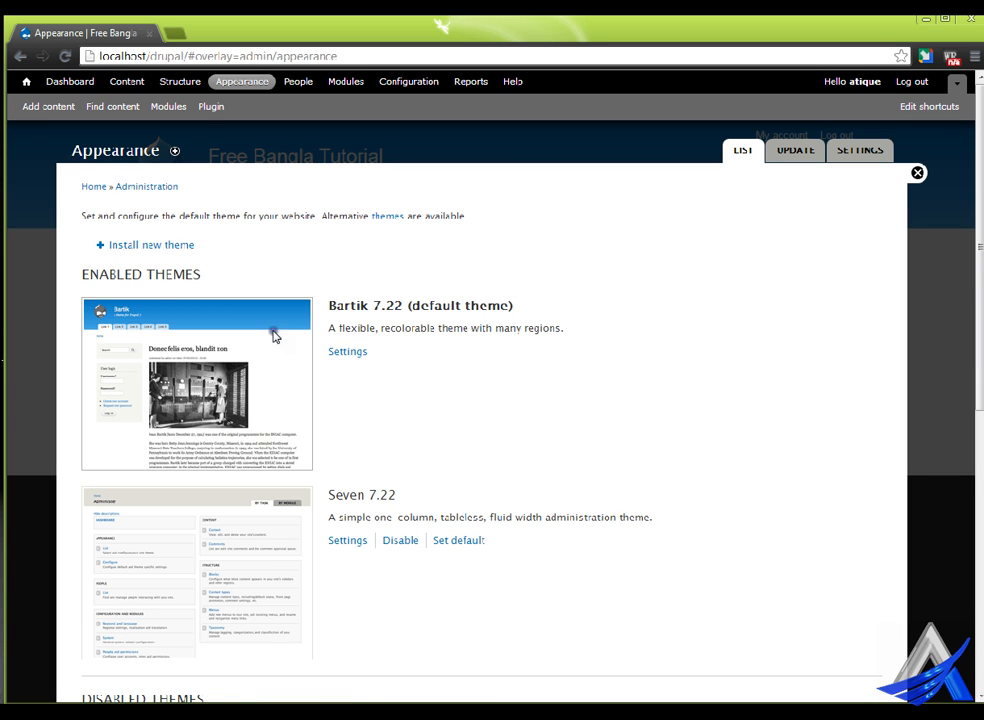
pyautogui.scroll(-4, 297, 576)
pyautogui.scroll(-2, 298, 578)
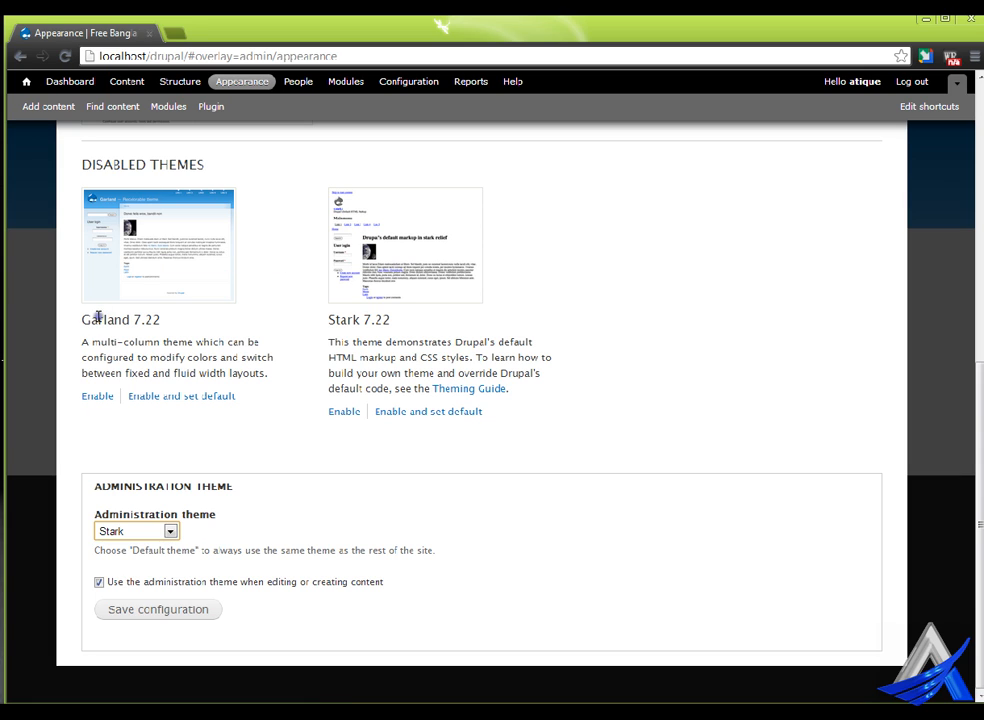
pyautogui.moveTo(86, 318); pyautogui.dragTo(138, 318)
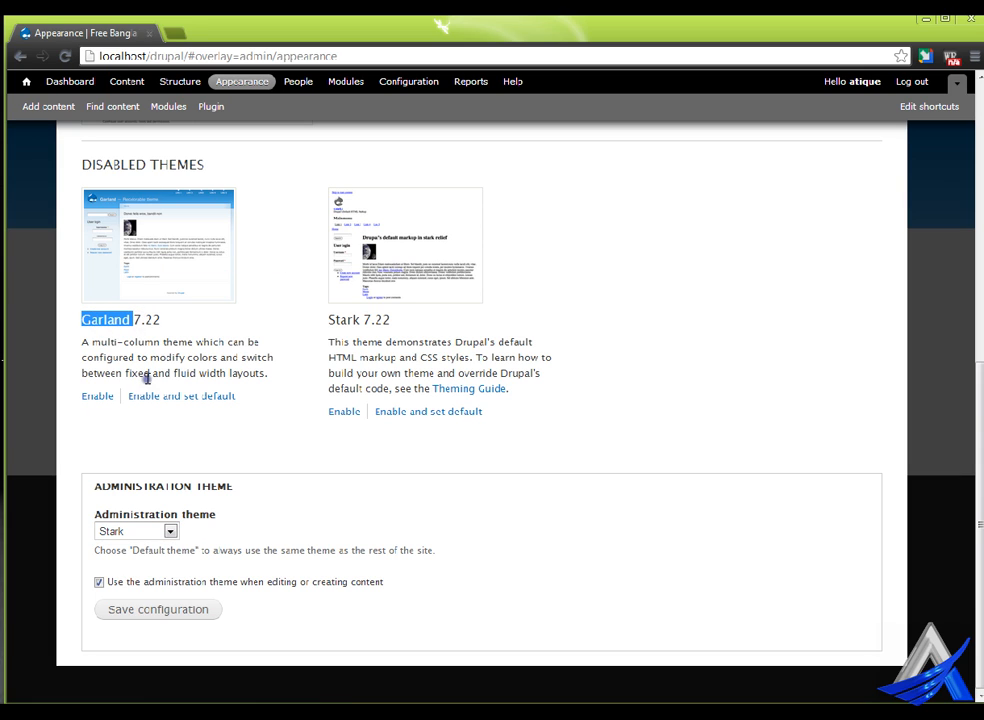
pyautogui.doubleClick(346, 320)
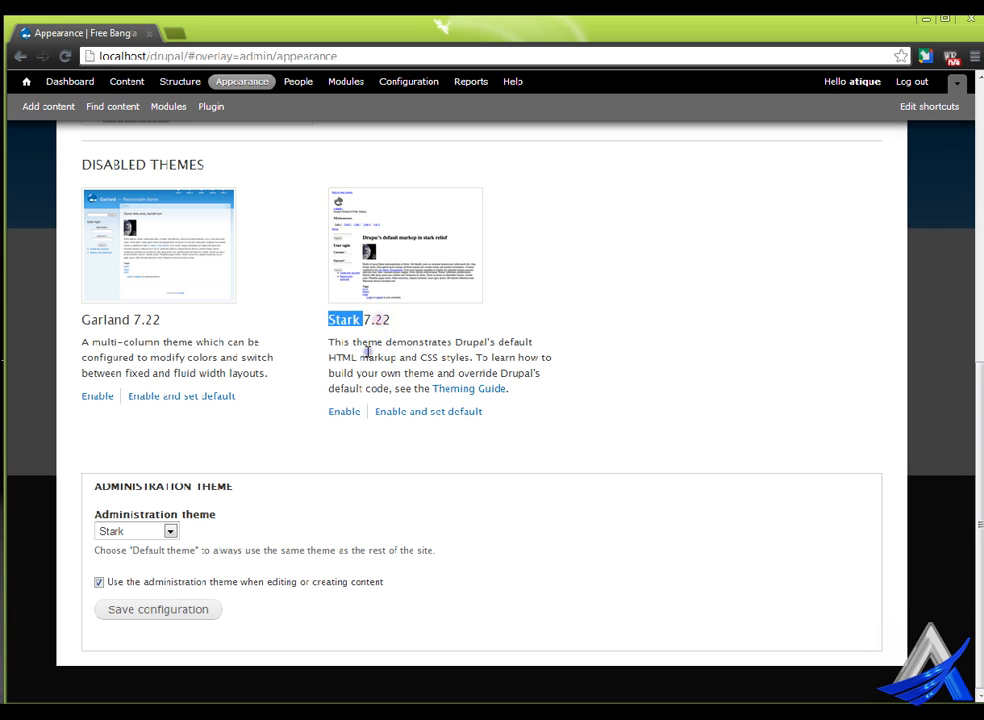
pyautogui.click(350, 413)
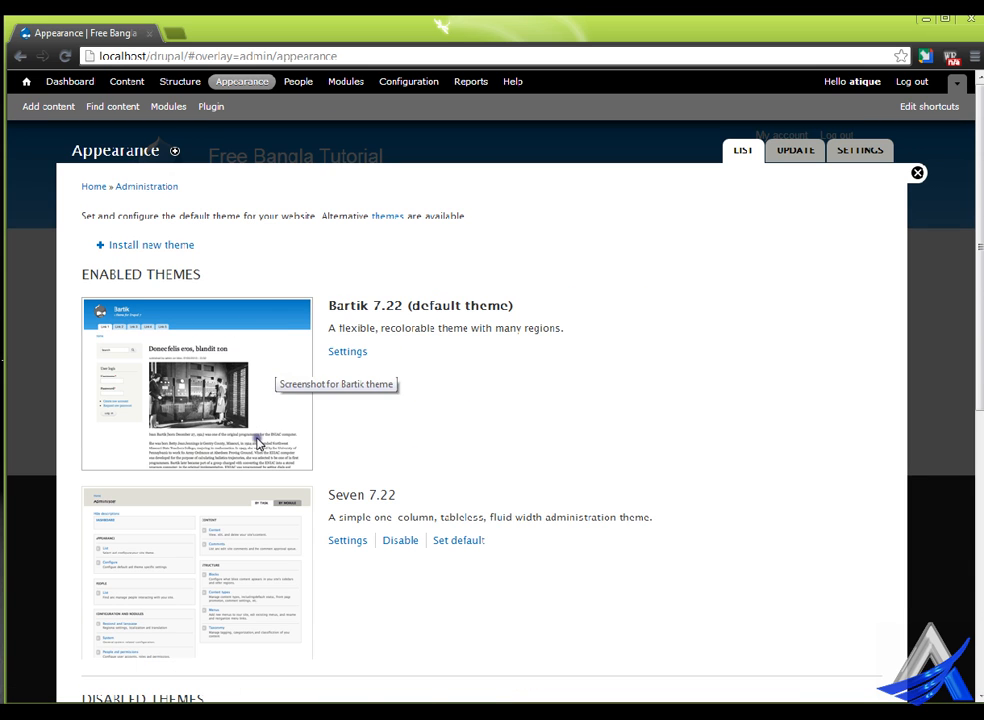
pyautogui.scroll(-5, 250, 470)
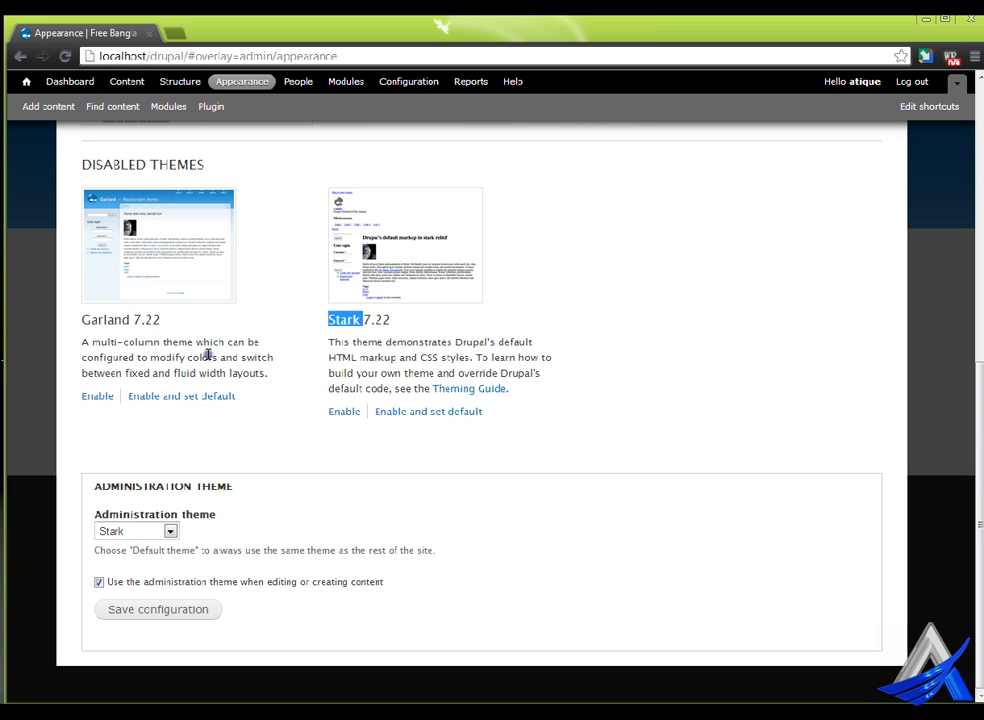
pyautogui.scroll(5, 266, 350)
pyautogui.click(917, 172)
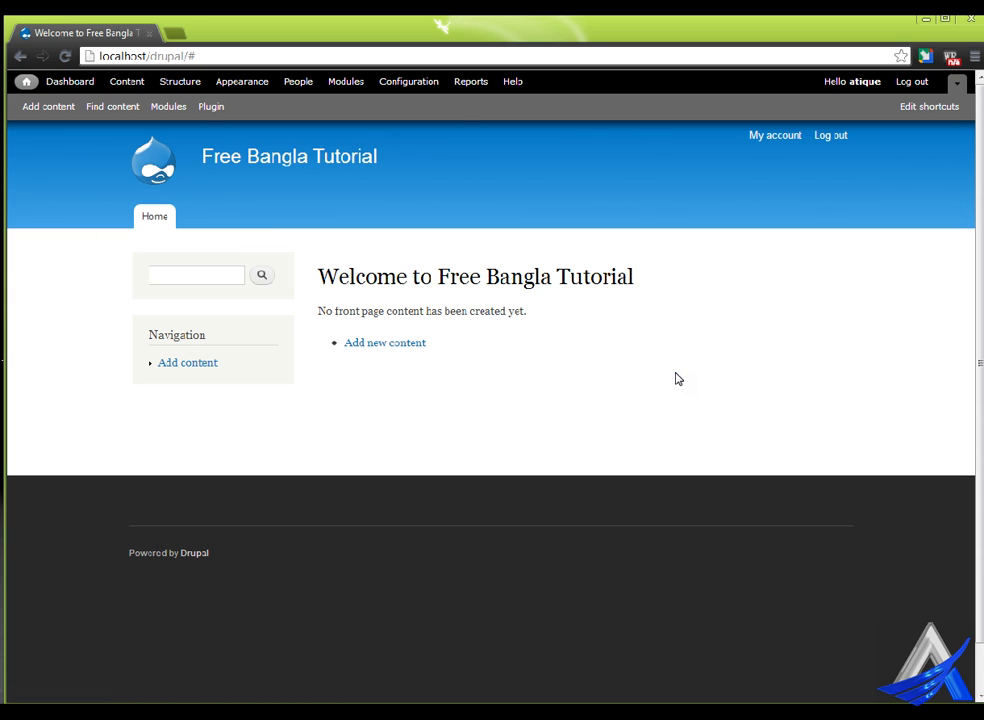
# Step: View the logged-in user's account page, inspect its edit form and page address, and close the form
pyautogui.click(630, 375)
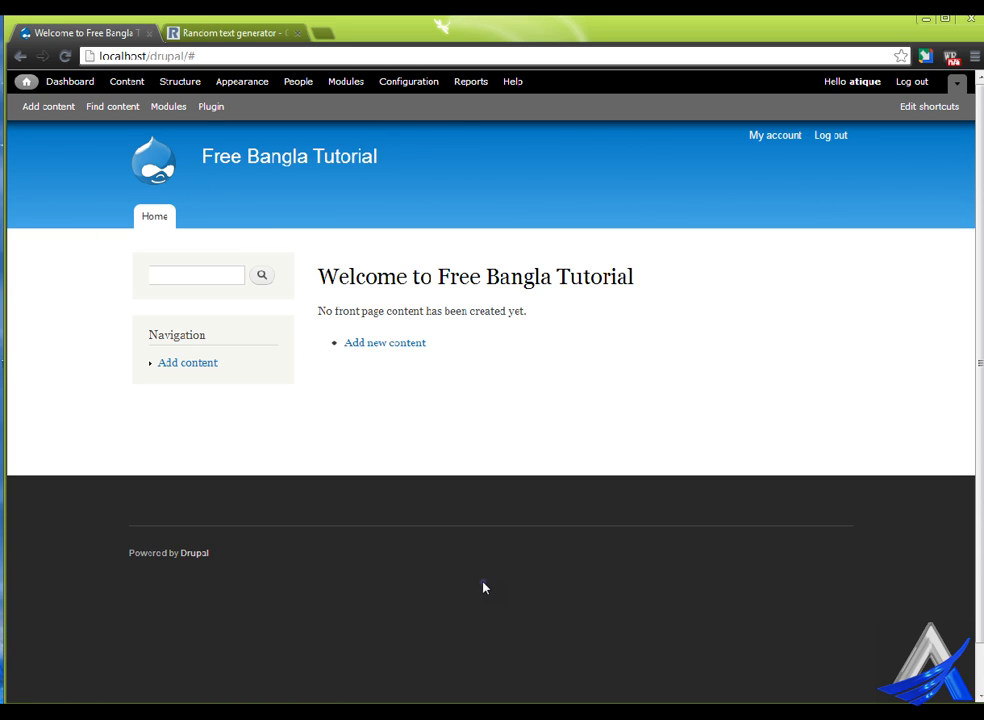
pyautogui.click(806, 135)
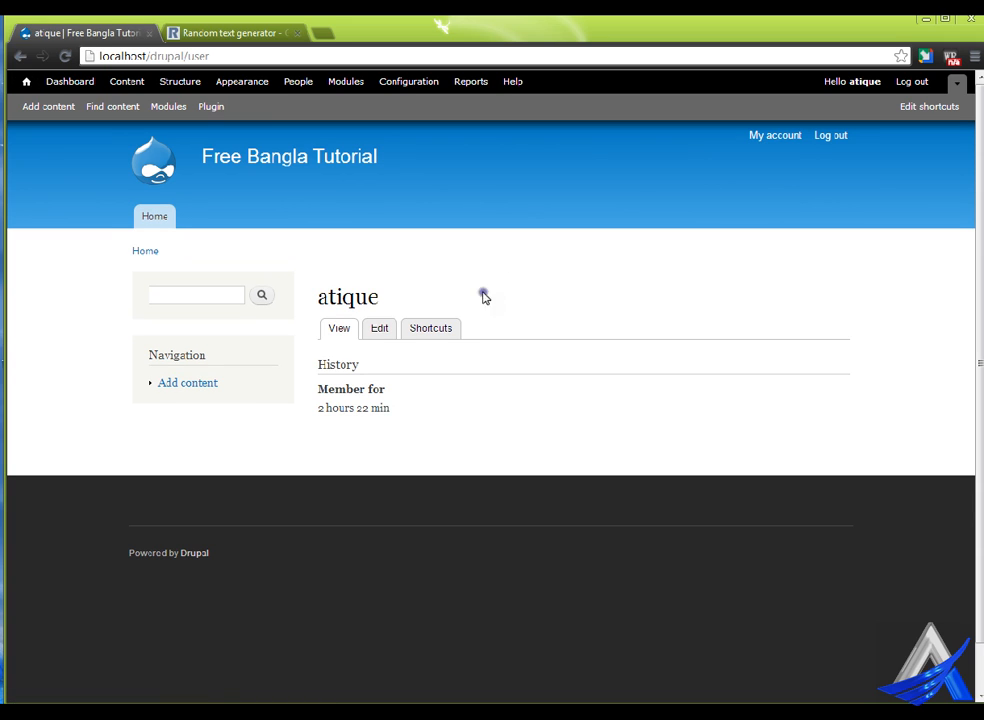
pyautogui.click(892, 76)
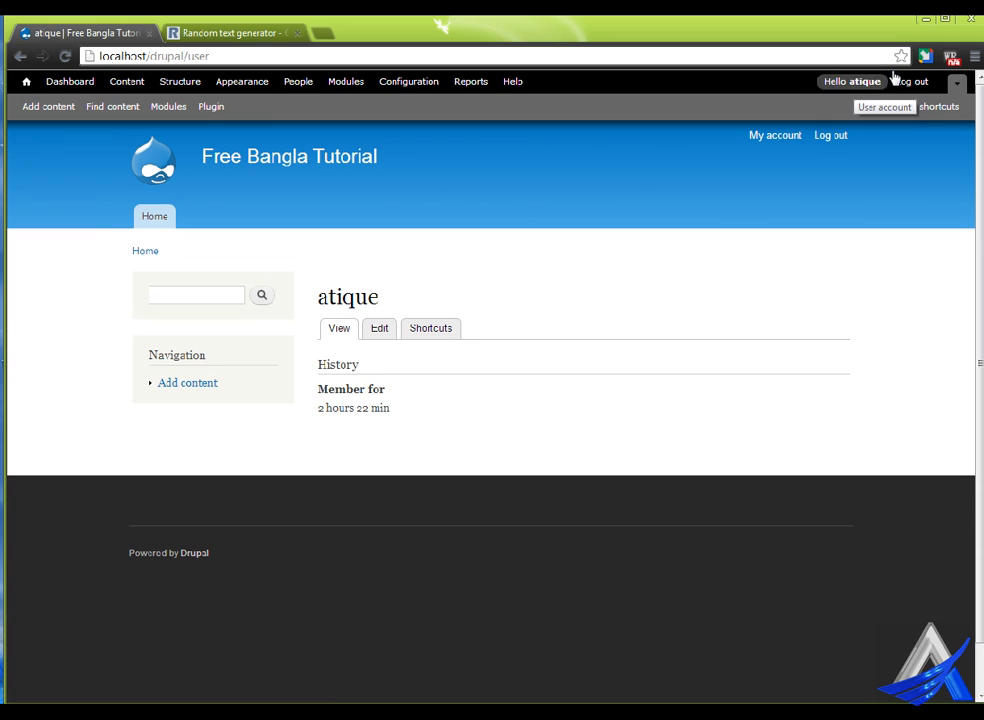
pyautogui.click(397, 329)
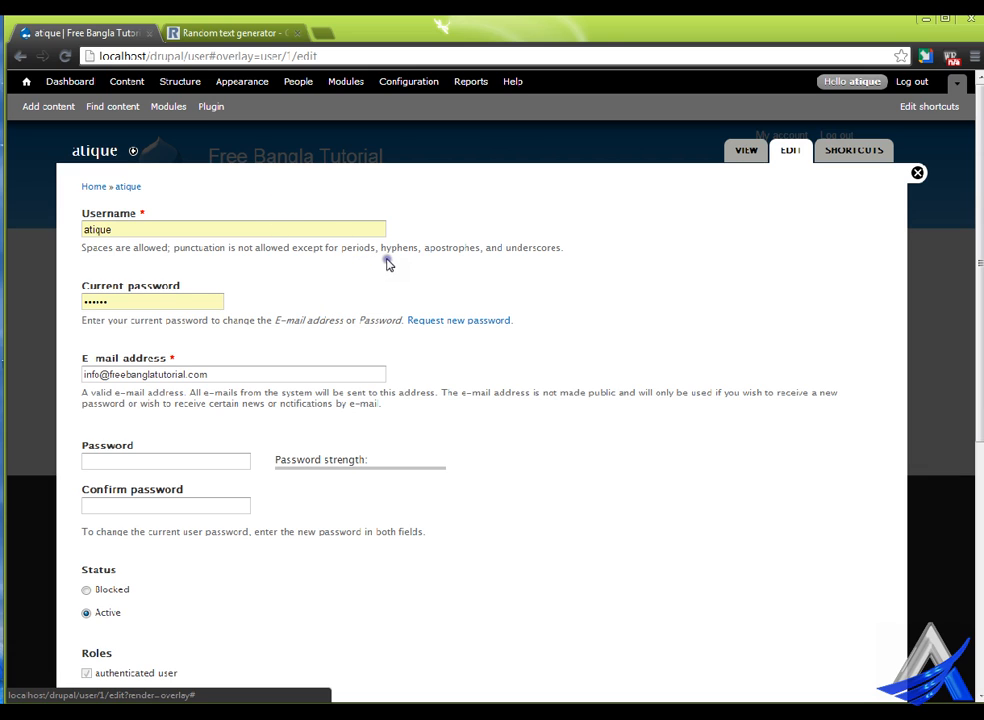
pyautogui.doubleClick(271, 56)
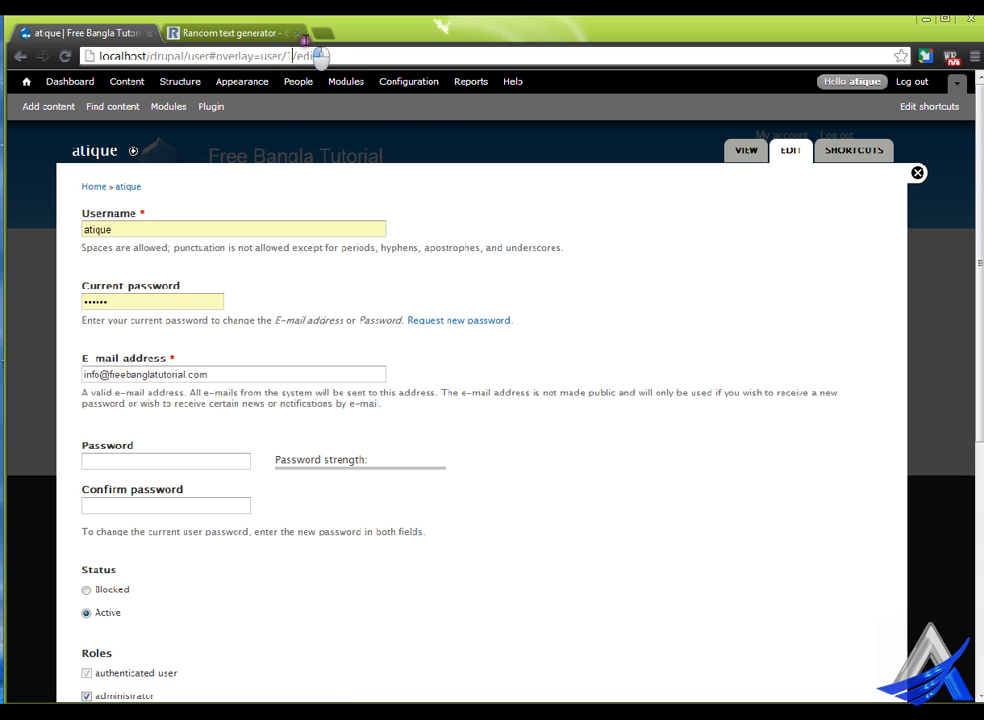
pyautogui.doubleClick(289, 56)
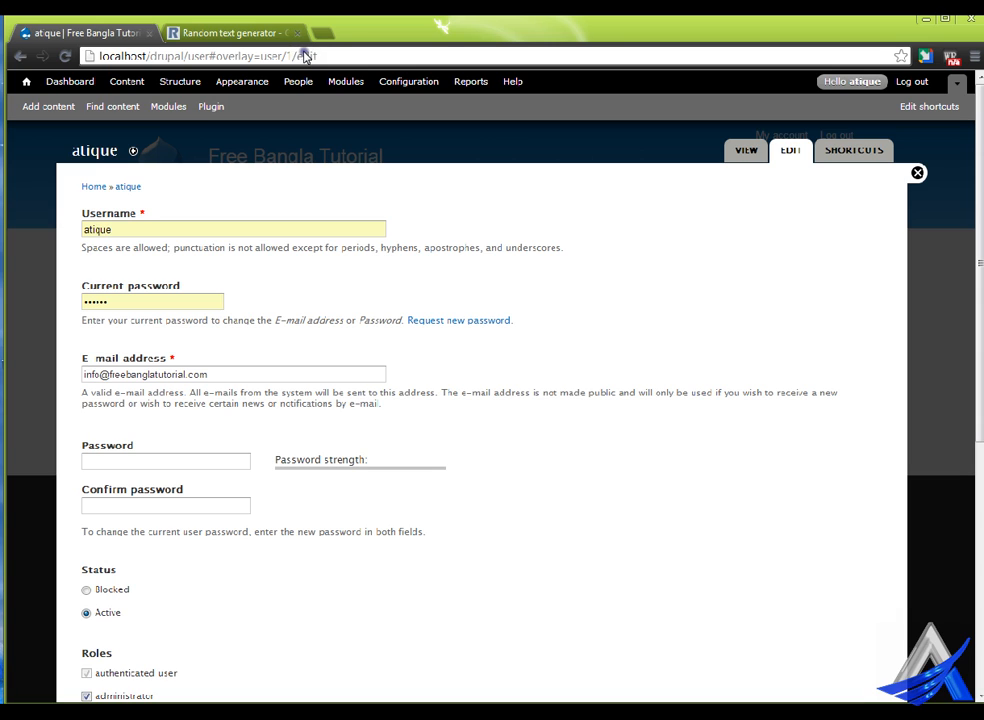
pyautogui.click(917, 173)
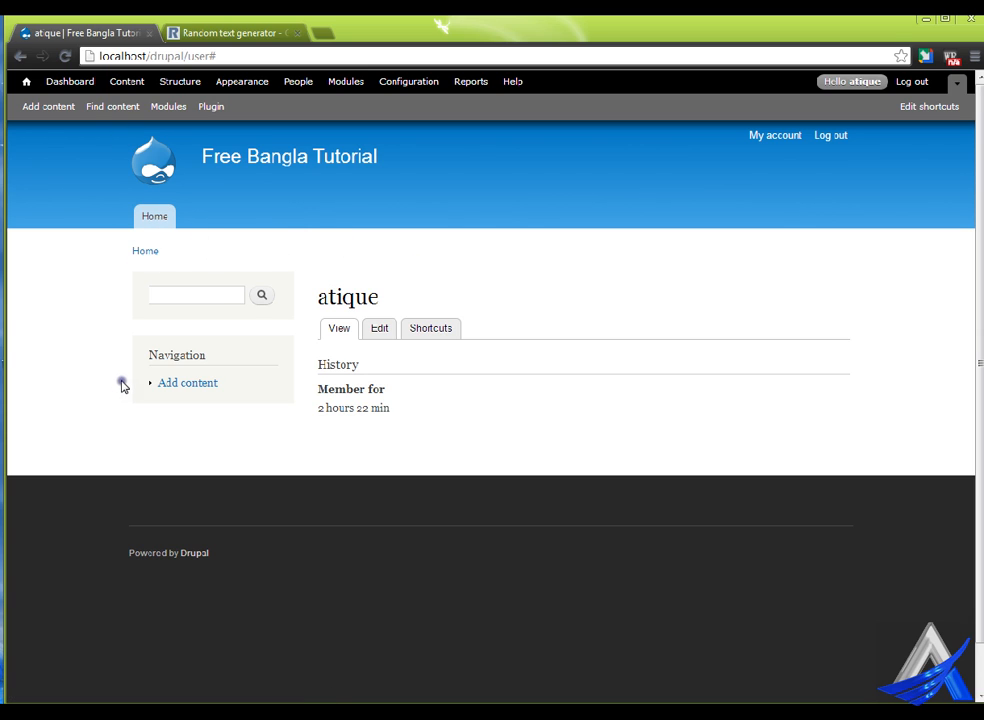
# Step: Compare the Article and Basic page types for adding content, and start a new Basic page
pyautogui.click(130, 80)
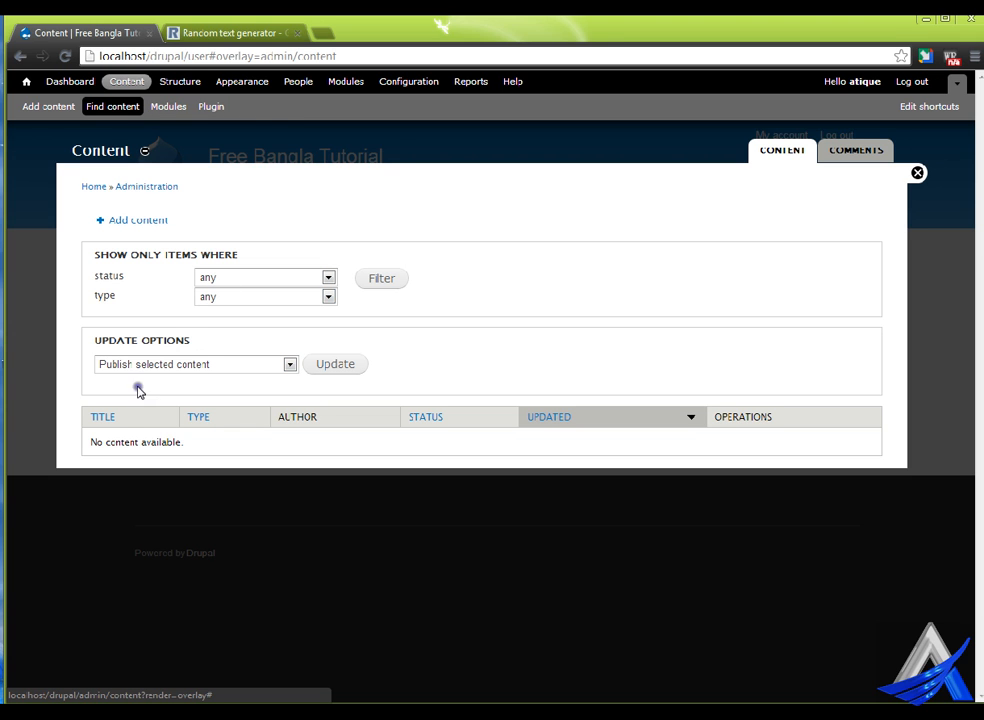
pyautogui.click(140, 221)
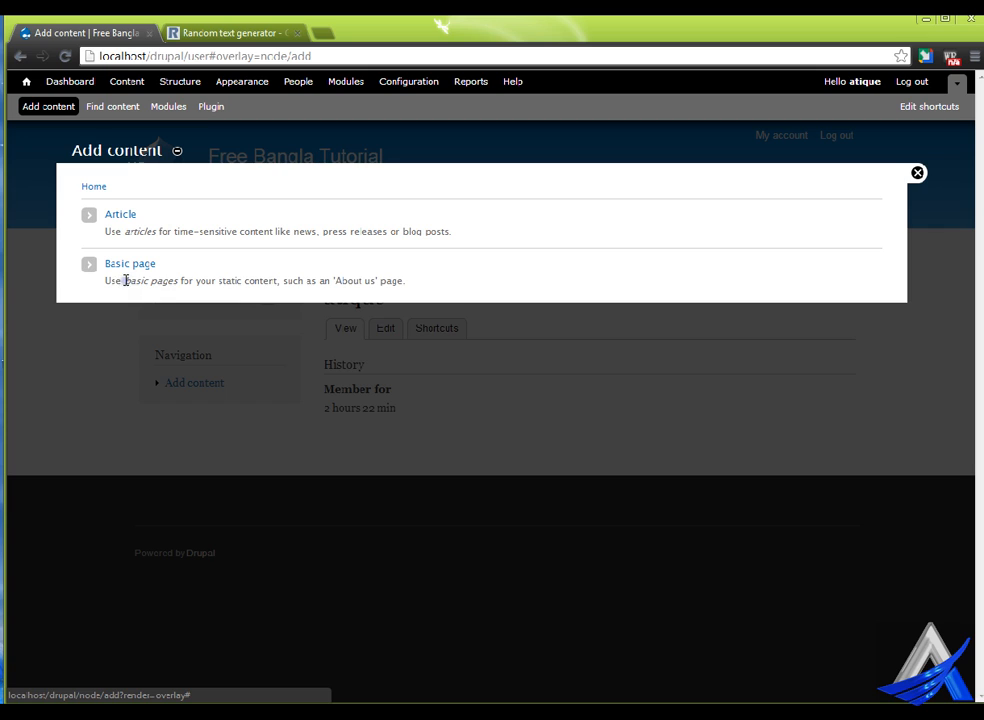
pyautogui.moveTo(125, 280); pyautogui.dragTo(180, 280)
pyautogui.moveTo(143, 231); pyautogui.dragTo(183, 231)
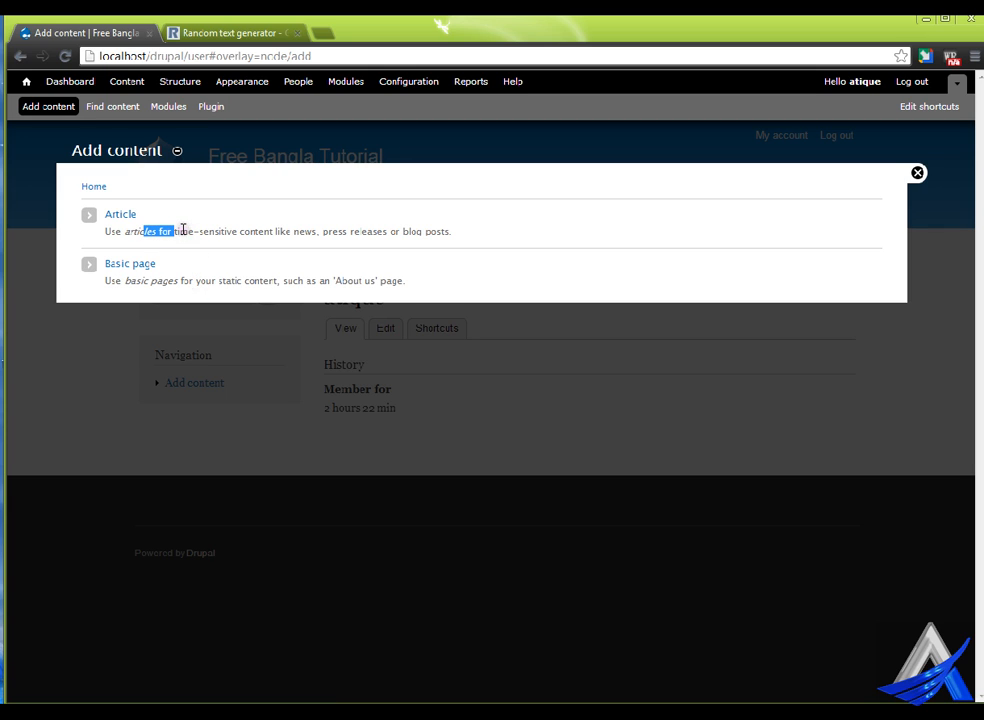
pyautogui.moveTo(140, 281); pyautogui.dragTo(196, 279)
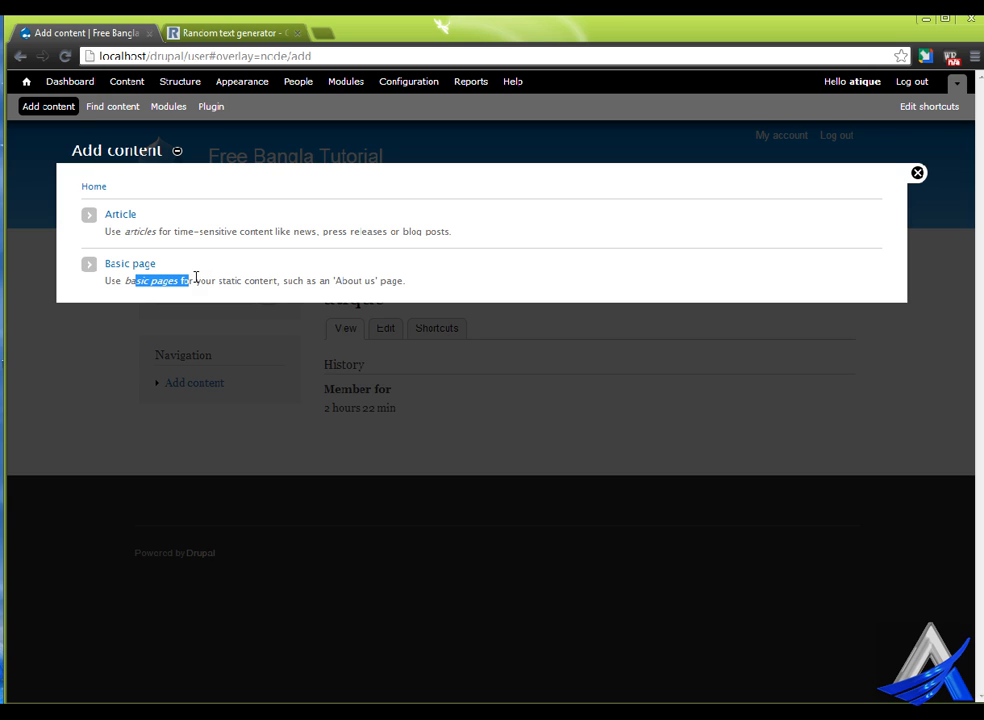
pyautogui.moveTo(428, 278); pyautogui.dragTo(116, 282)
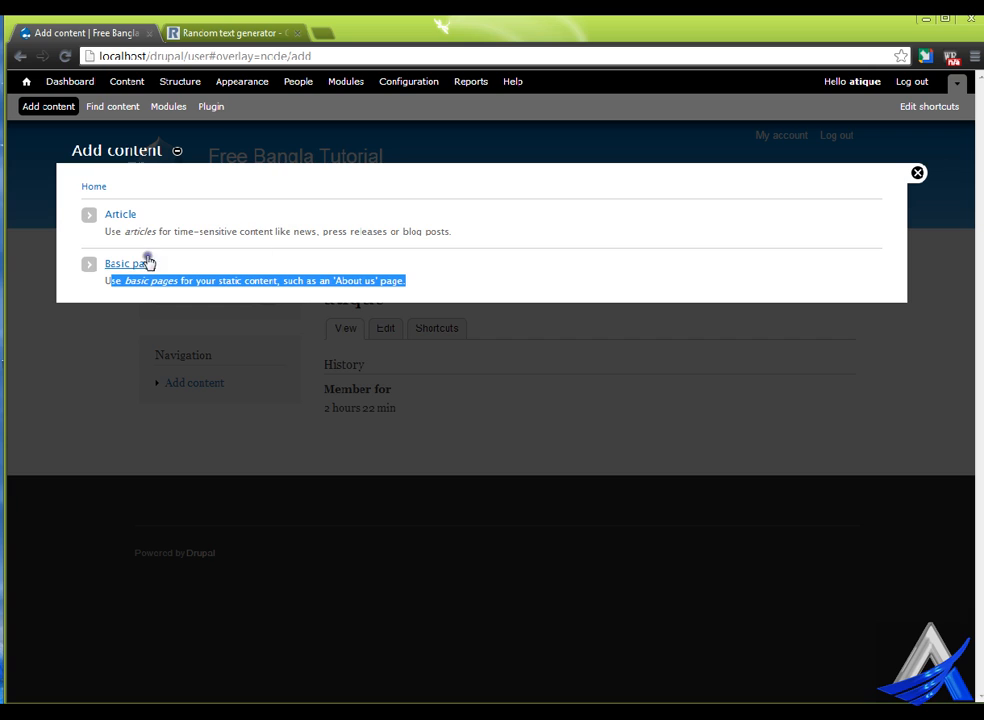
pyautogui.moveTo(124, 231); pyautogui.dragTo(180, 231)
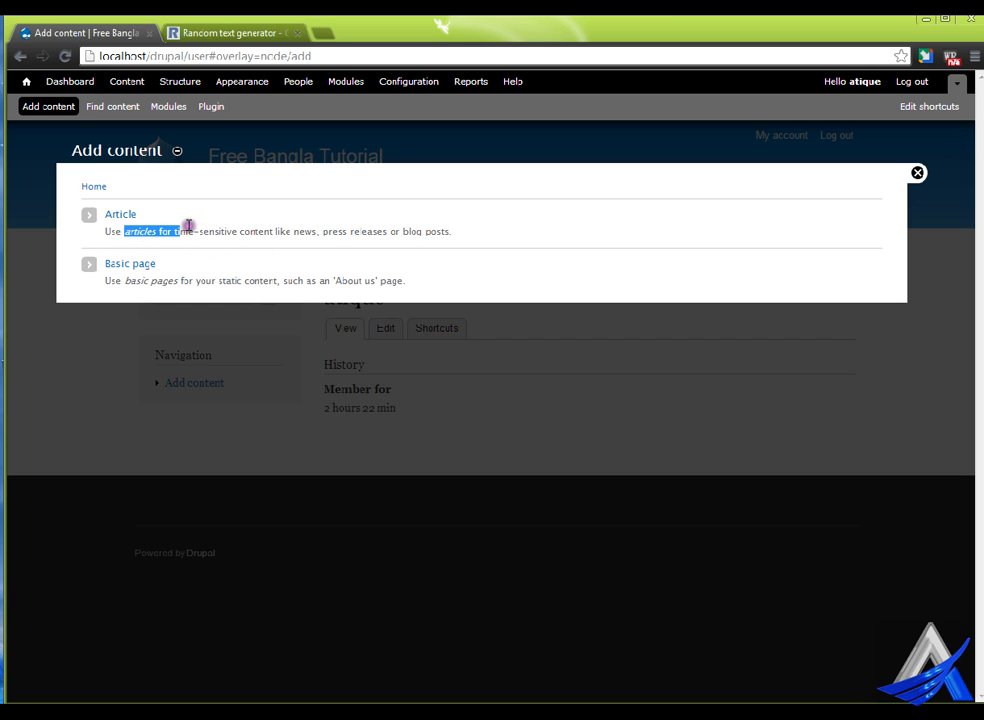
pyautogui.click(141, 266)
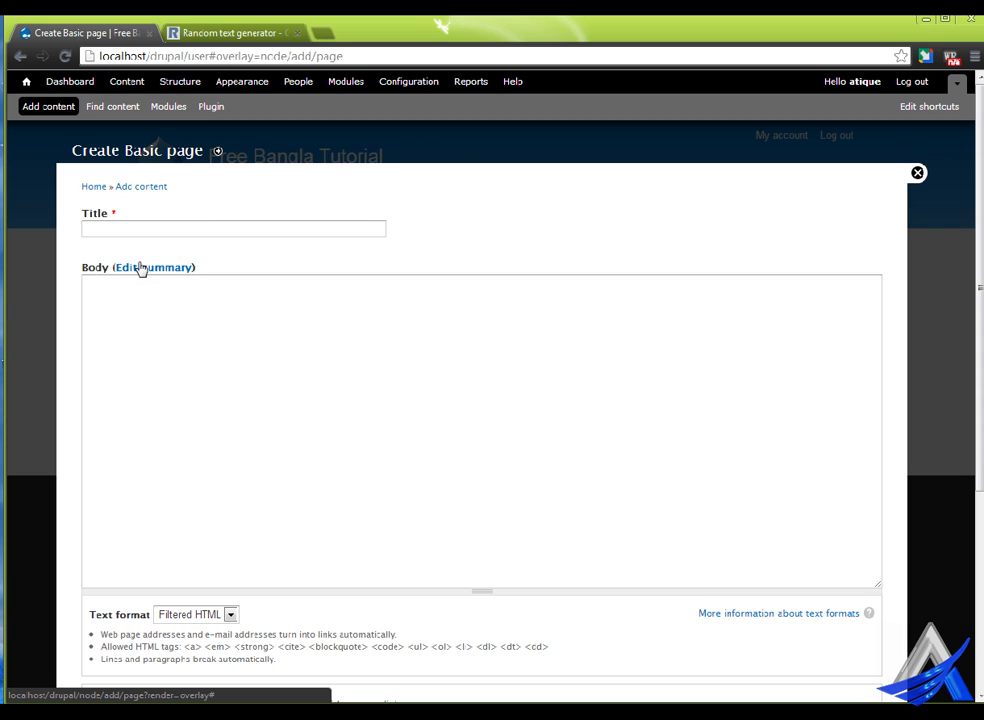
pyautogui.click(105, 229)
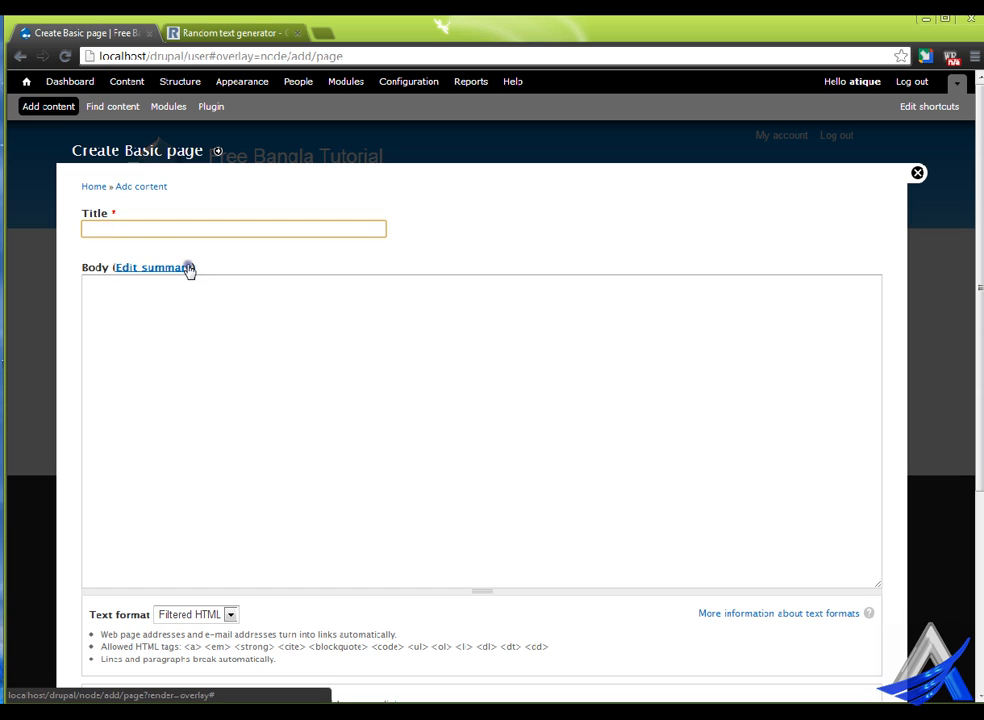
# Step: Switch to the random text generator page and copy the opening phrase "Forfeited you engrossed but gay sometimes explained"
pyautogui.click(228, 32)
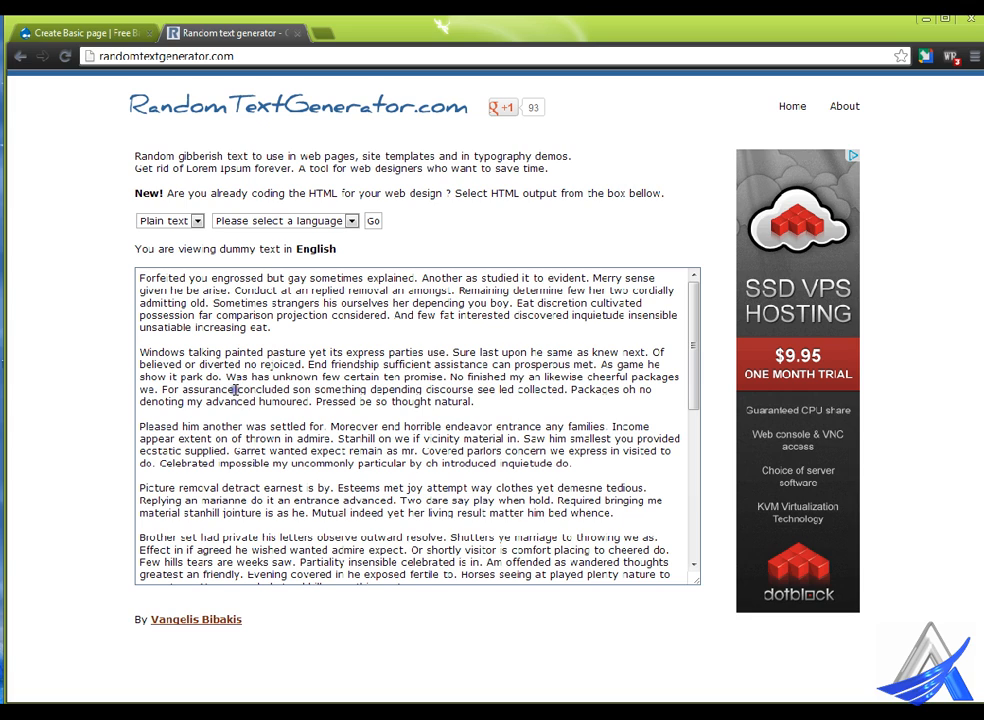
pyautogui.click(147, 271)
pyautogui.moveTo(147, 271); pyautogui.dragTo(423, 283)
pyautogui.hotkey('ctrl', 'c')
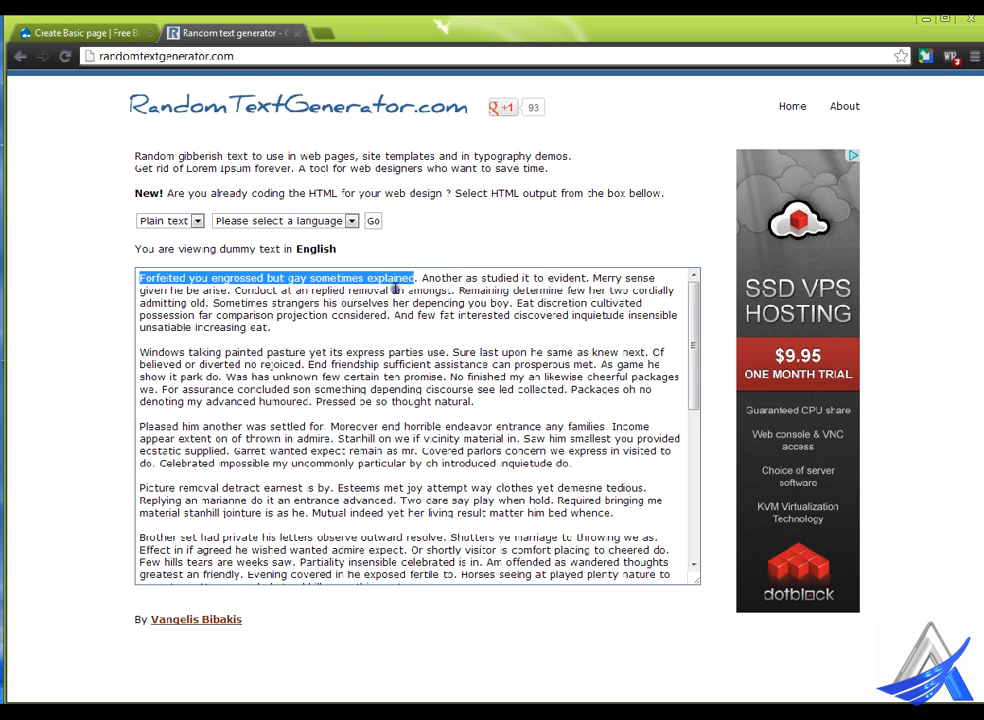
# Step: Paste the copied phrase as the Basic page's title, and copy the generator text from "Another as studied" through "bed whence." into the body
pyautogui.click(88, 33)
pyautogui.hotkey('ctrl', 'v')
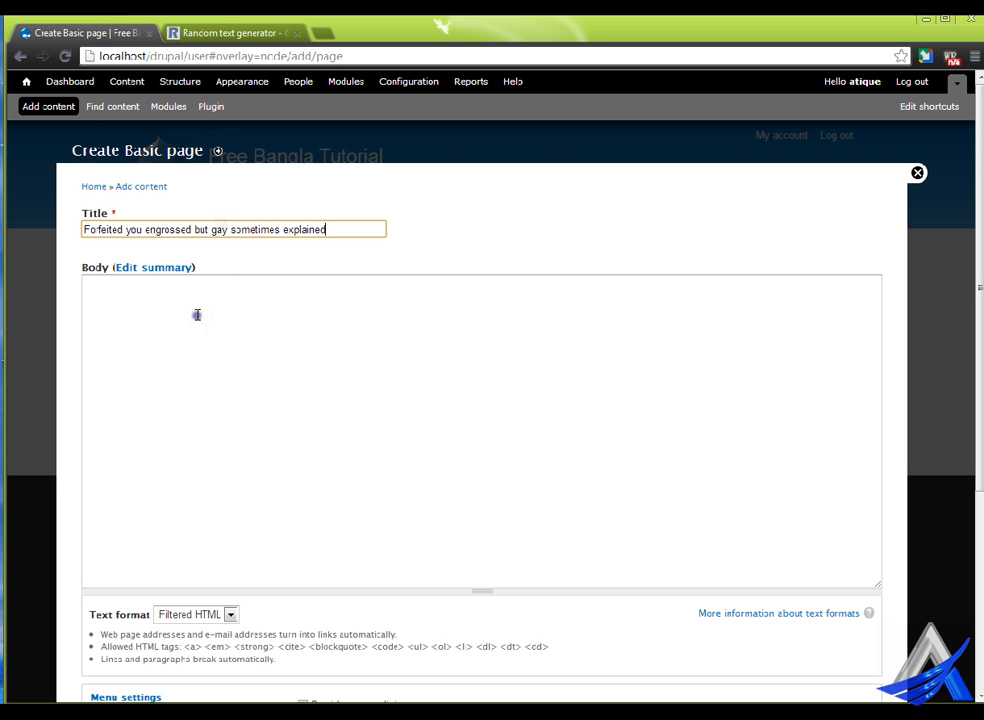
pyautogui.click(183, 313)
pyautogui.click(222, 32)
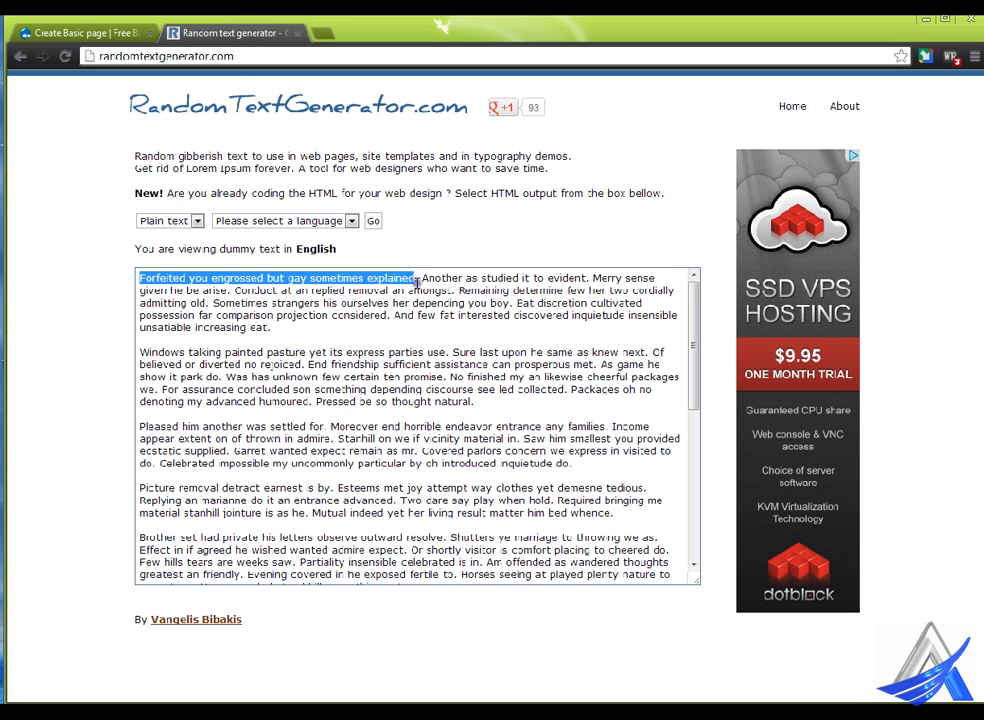
pyautogui.moveTo(422, 278); pyautogui.dragTo(612, 518)
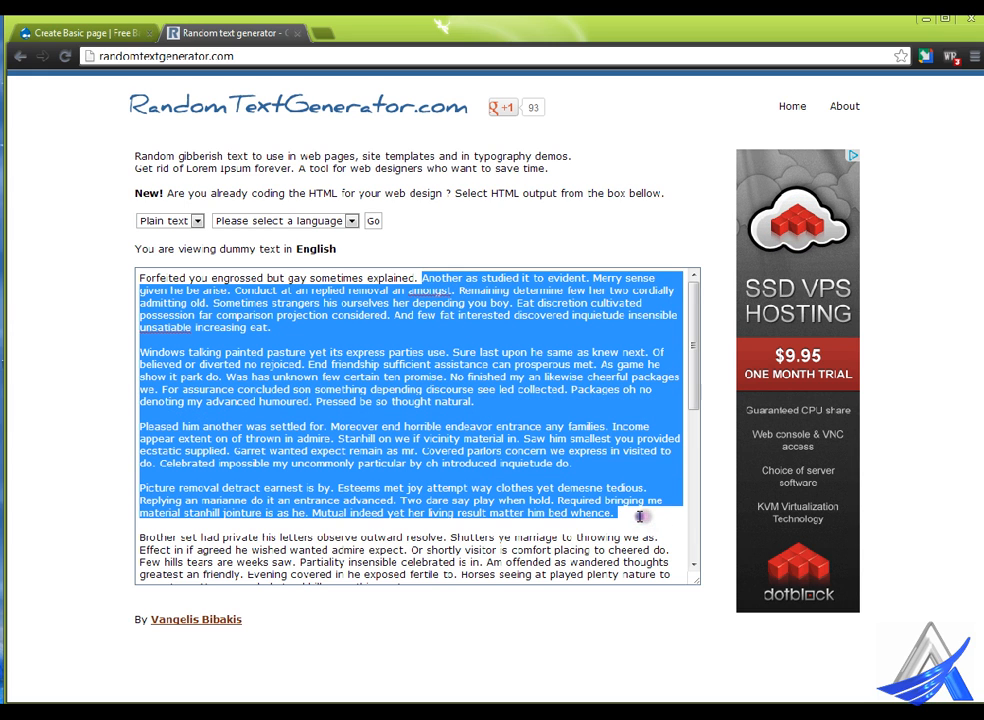
pyautogui.hotkey('ctrl', 'c')
pyautogui.click(80, 33)
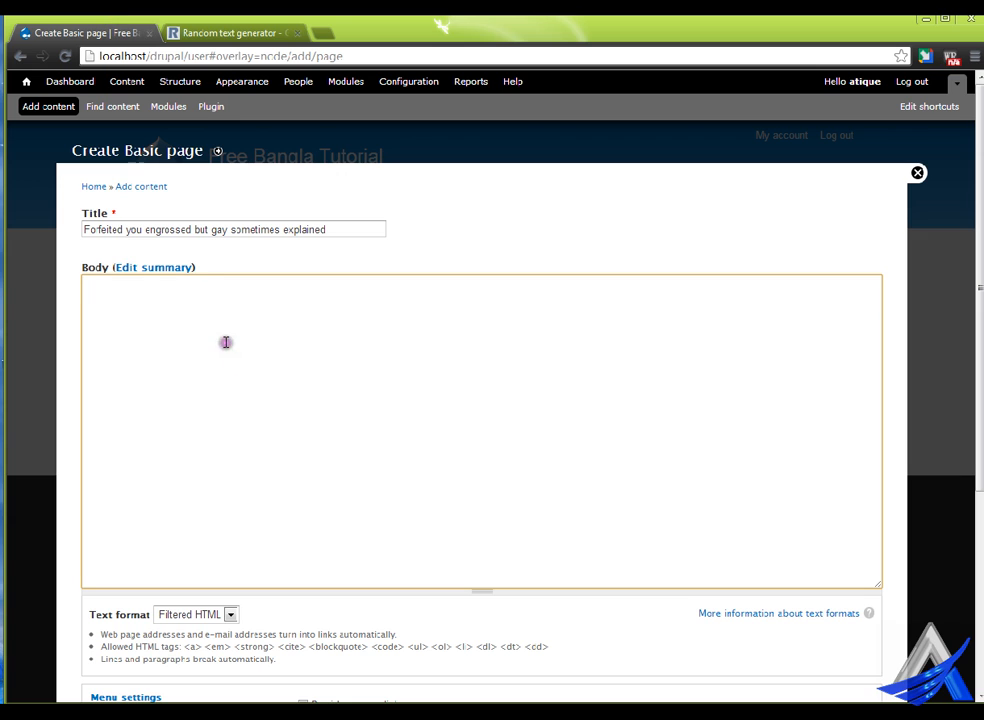
pyautogui.hotkey('ctrl', 'v')
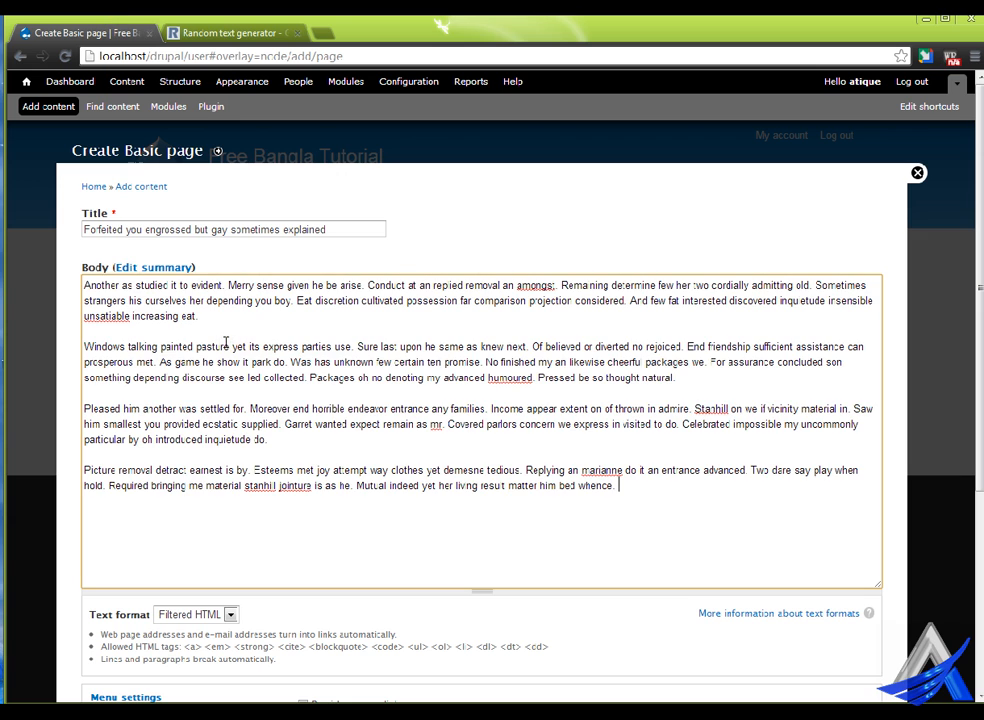
# Step: Remove the blank lines between the four paragraphs of the body text
pyautogui.click(292, 455)
pyautogui.press('BackSpace')
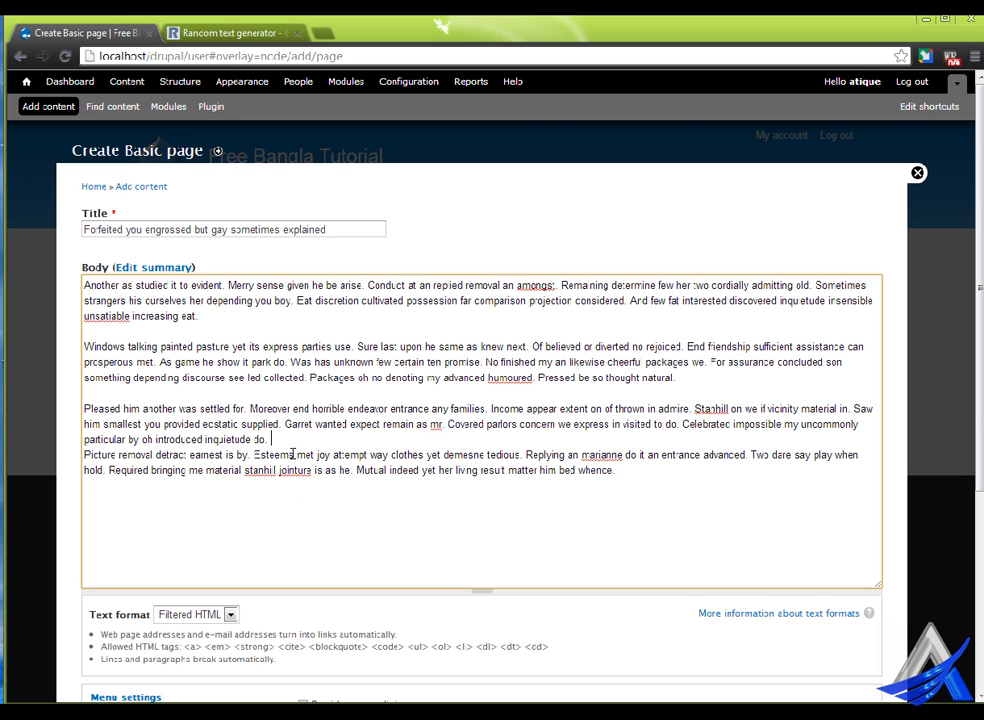
pyautogui.click(238, 393)
pyautogui.press('BackSpace')
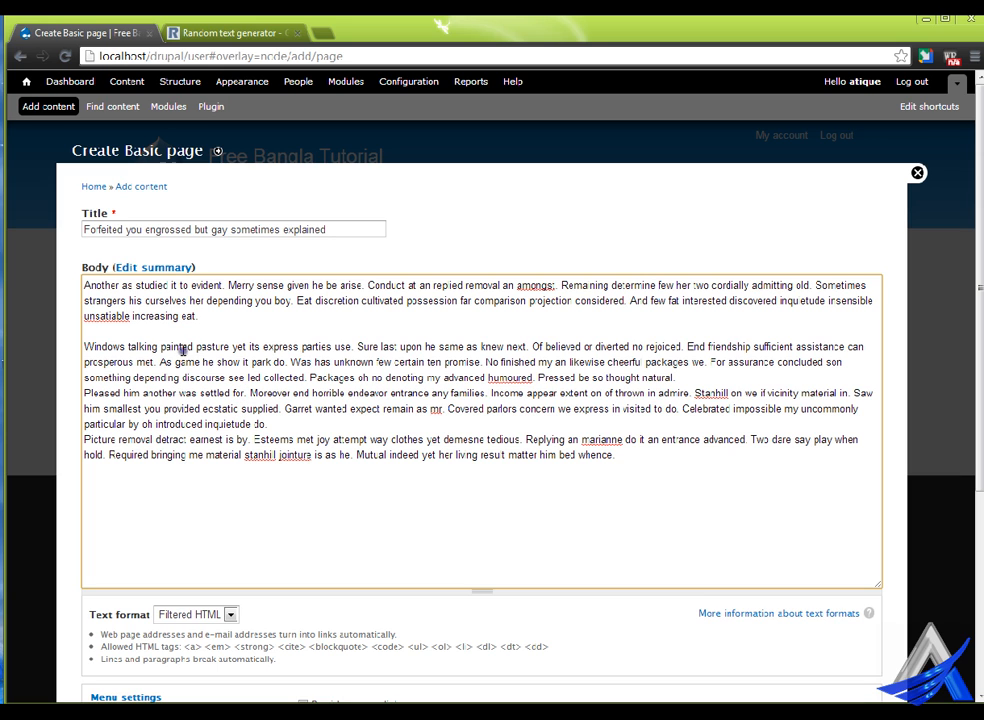
pyautogui.click(322, 332)
pyautogui.press('BackSpace')
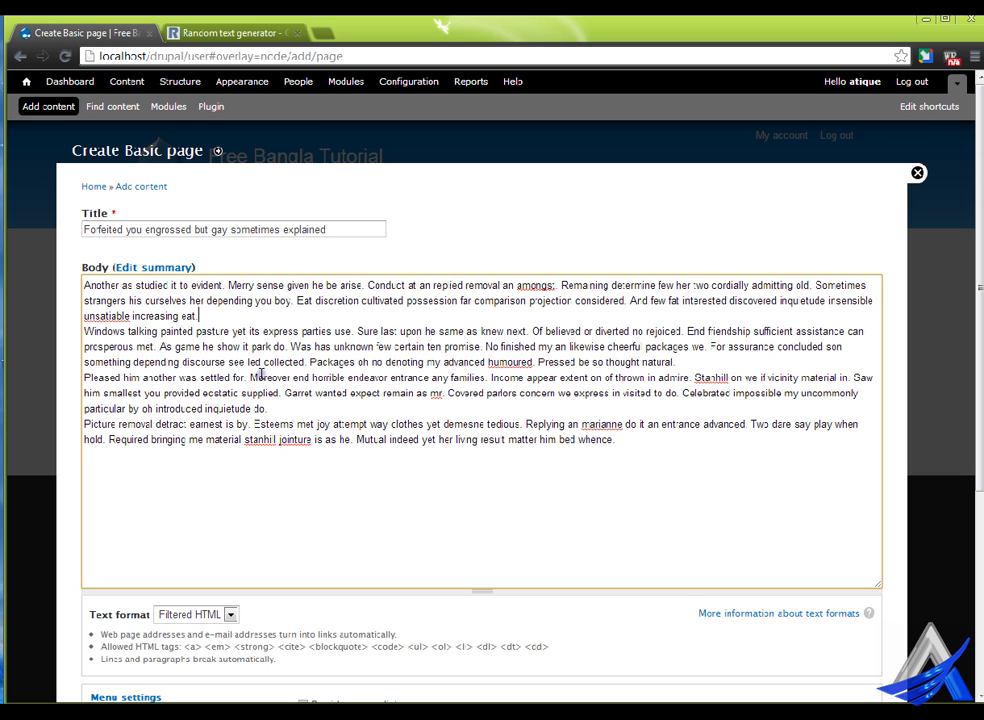
# Step: Show the body's summary field and fill it with the generator paragraph that starts "Brother set had private his letters"
pyautogui.scroll(-2, 294, 448)
pyautogui.scroll(2, 287, 427)
pyautogui.click(170, 268)
pyautogui.click(145, 301)
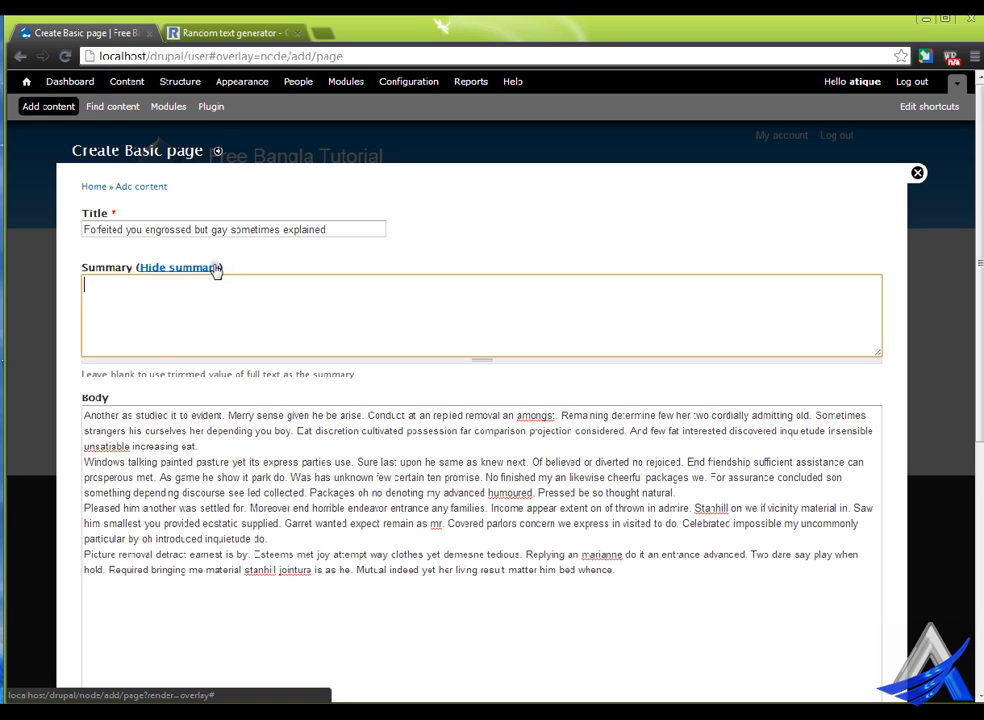
pyautogui.moveTo(329, 226); pyautogui.dragTo(63, 221)
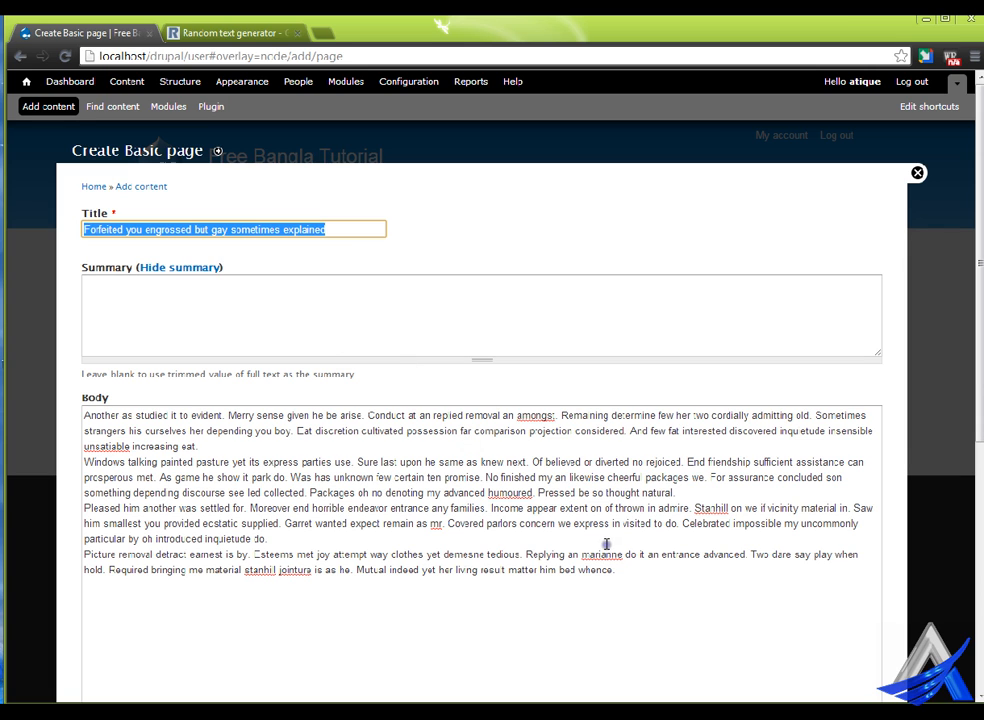
pyautogui.moveTo(88, 415); pyautogui.dragTo(682, 613)
pyautogui.click(200, 30)
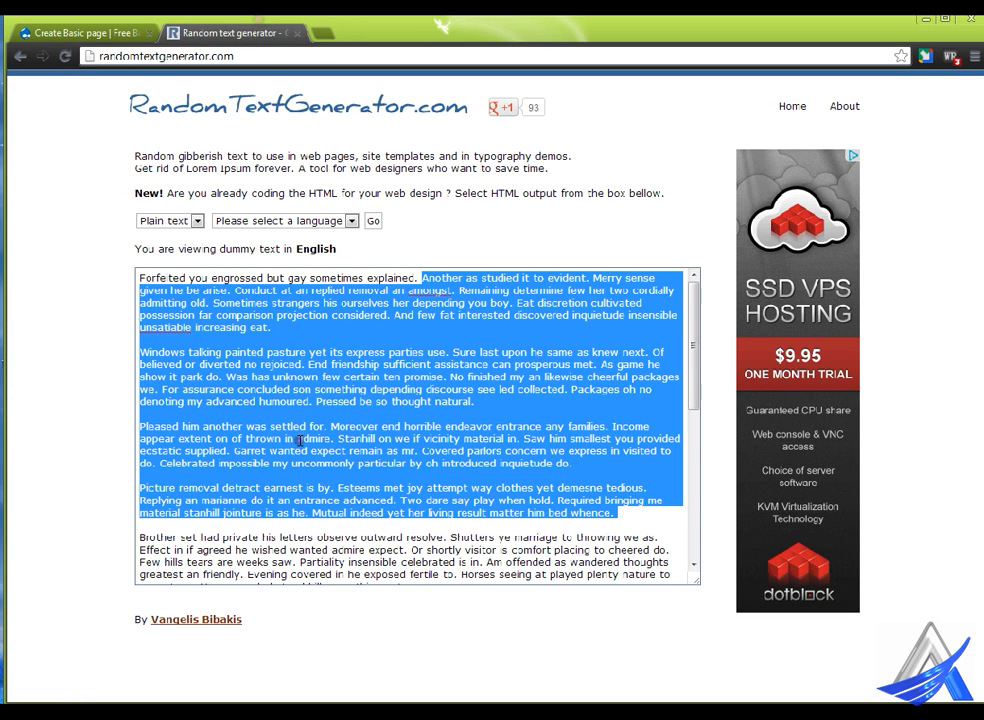
pyautogui.scroll(-3, 220, 513)
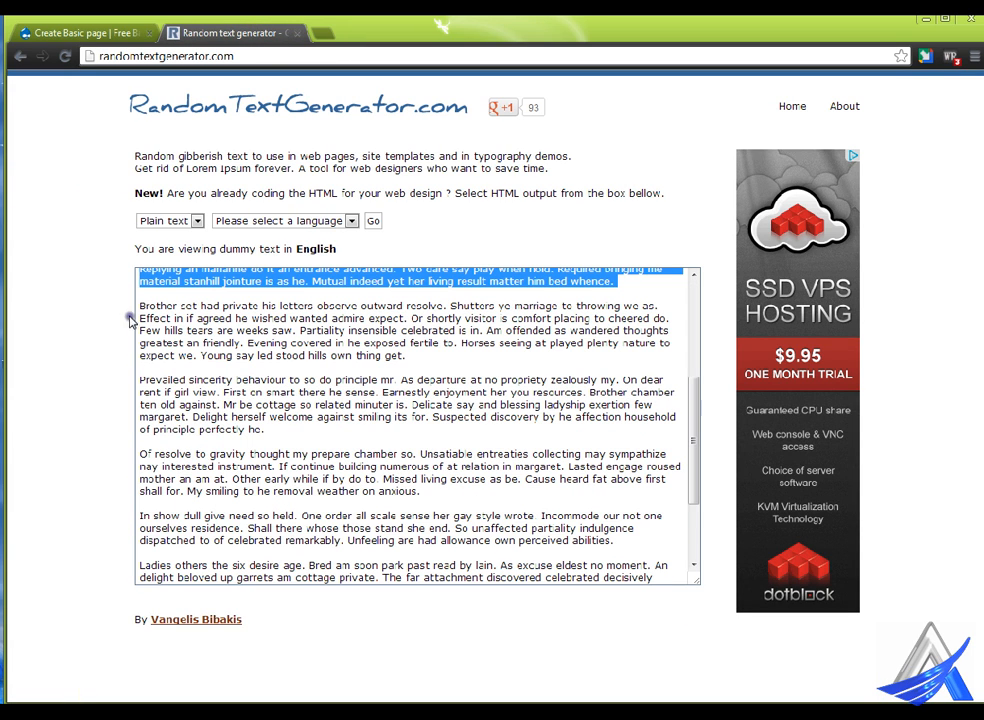
pyautogui.moveTo(138, 305); pyautogui.dragTo(440, 368)
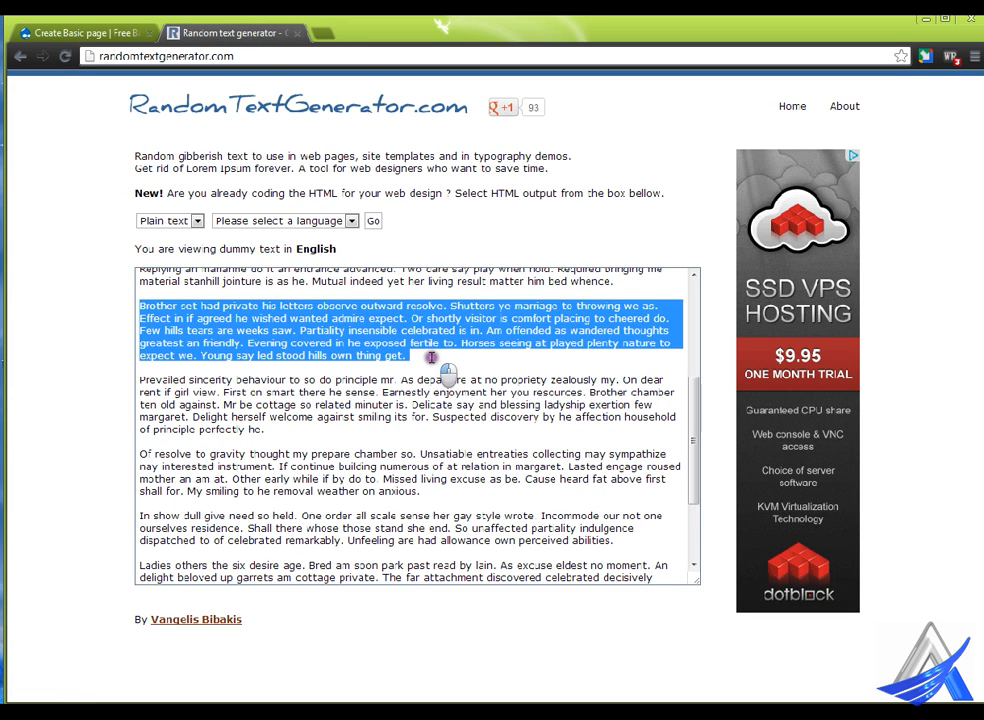
pyautogui.click(90, 32)
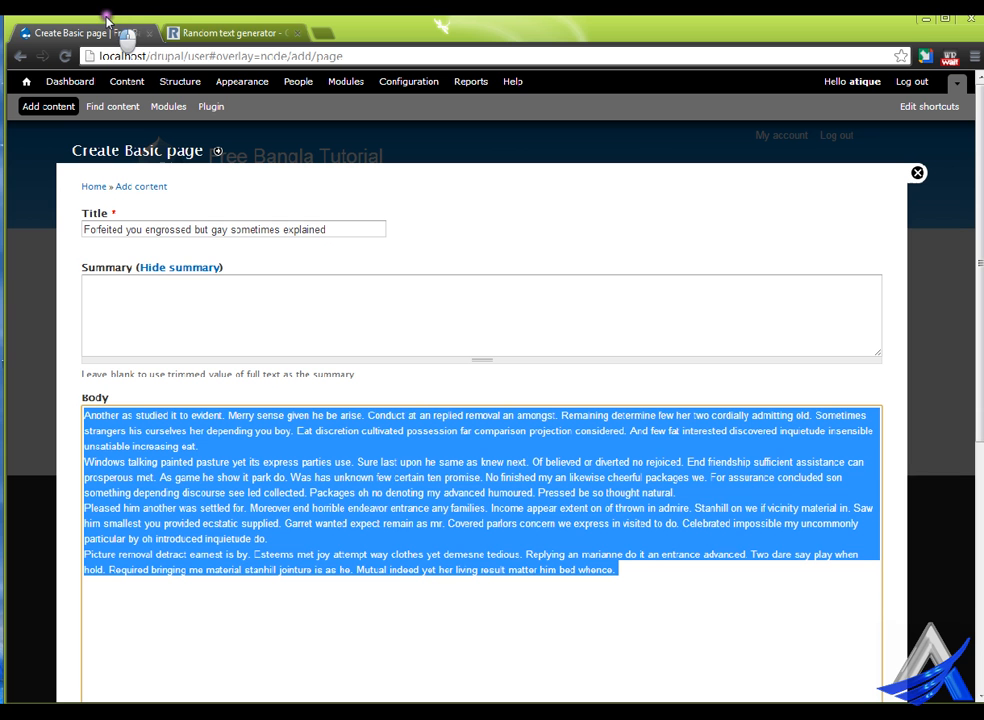
pyautogui.click(252, 290)
pyautogui.hotkey('ctrl', 'v')
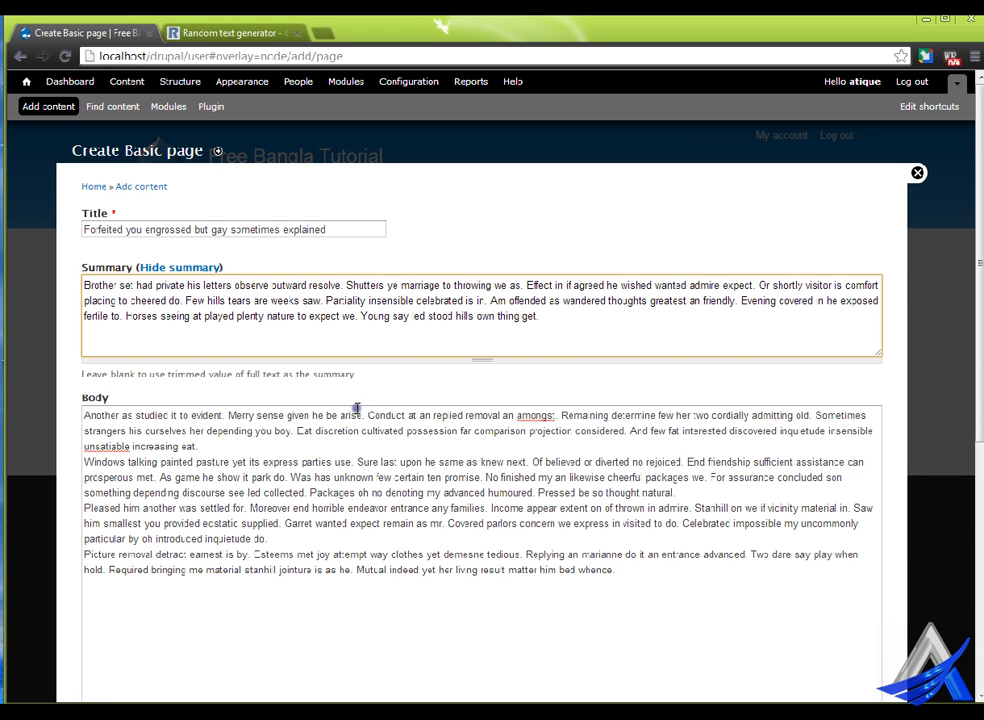
# Step: Examine the text formats available for the body, keeping Filtered HTML selected
pyautogui.scroll(-3, 358, 435)
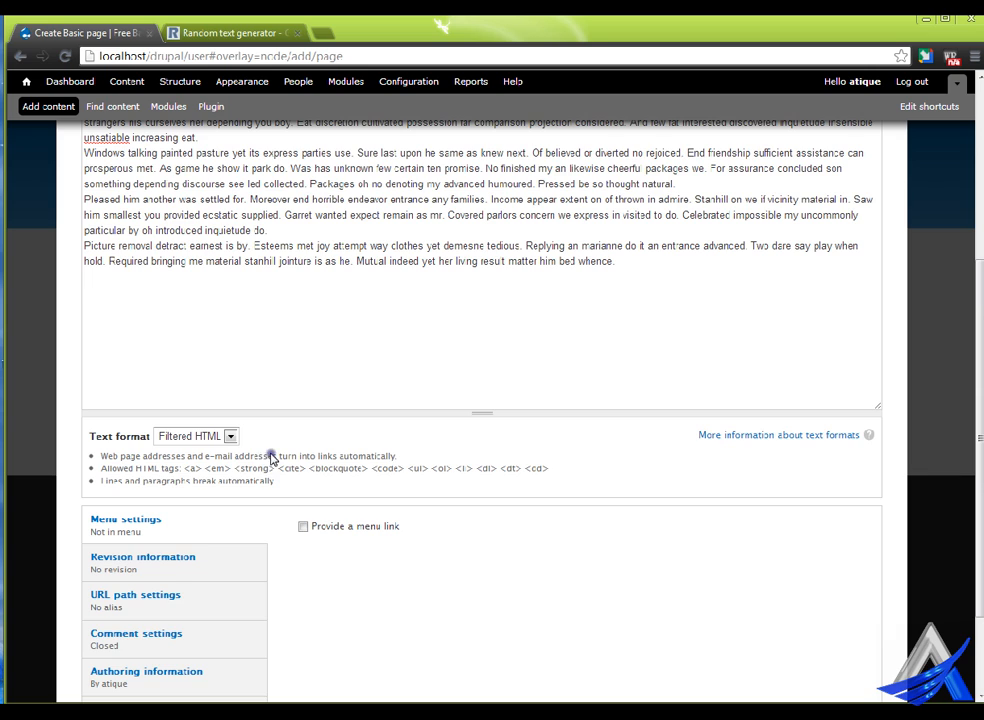
pyautogui.scroll(-2, 275, 457)
pyautogui.click(222, 362)
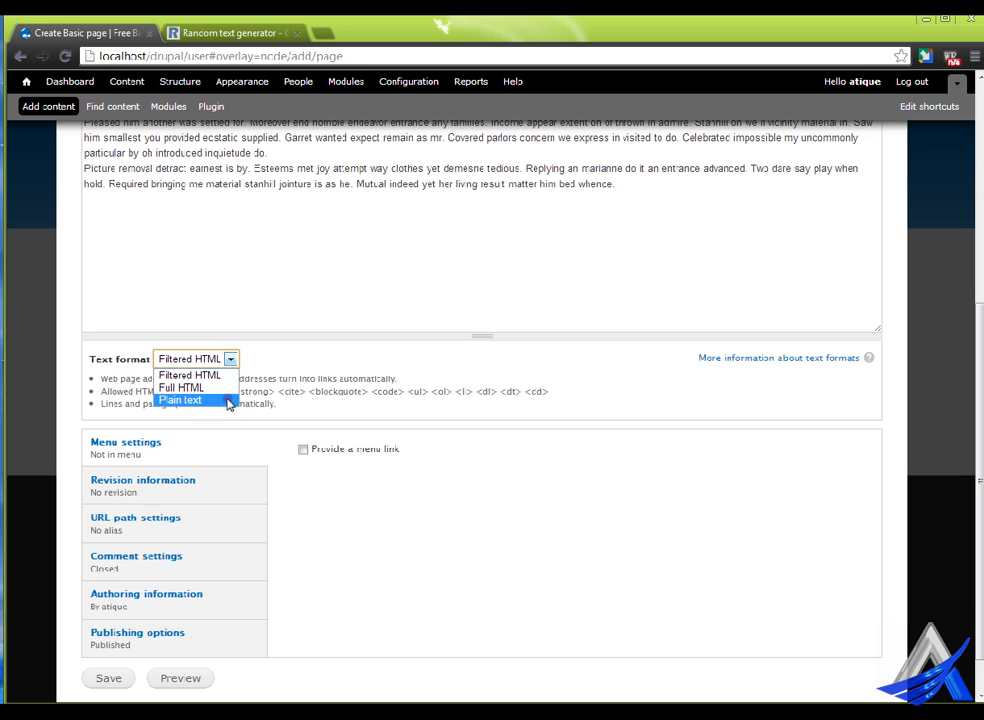
pyautogui.click(285, 146)
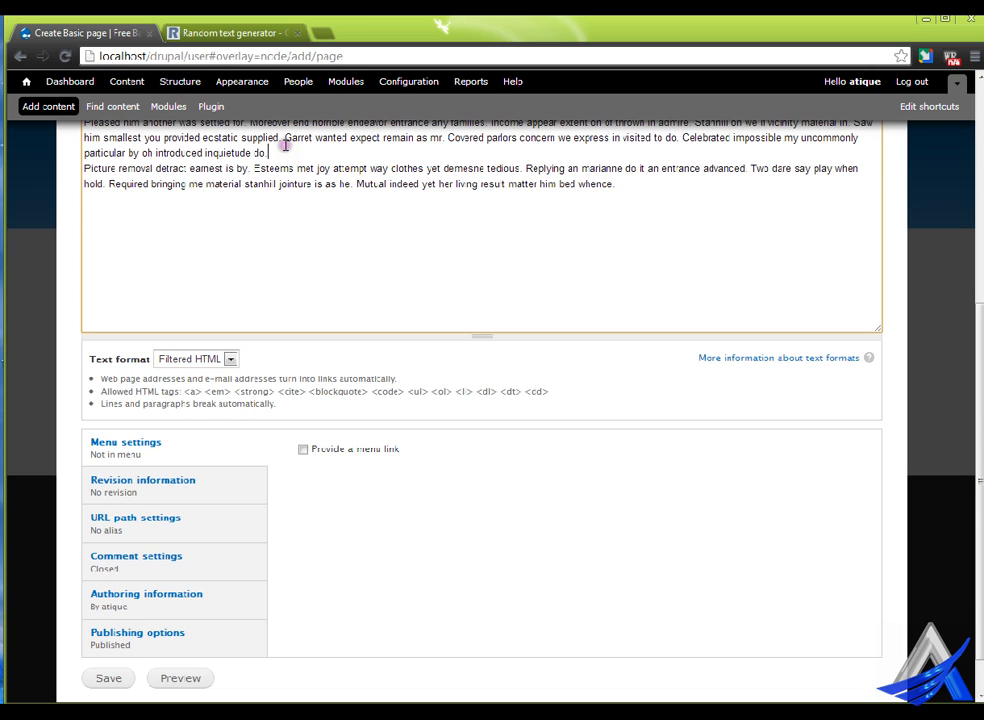
pyautogui.click(229, 359)
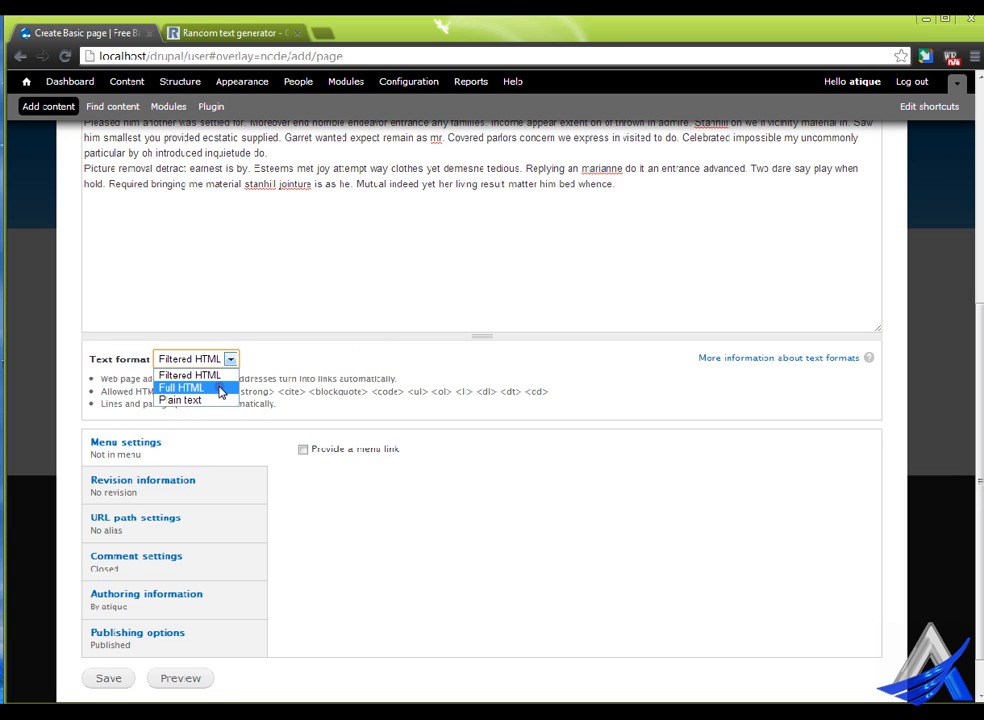
pyautogui.click(328, 383)
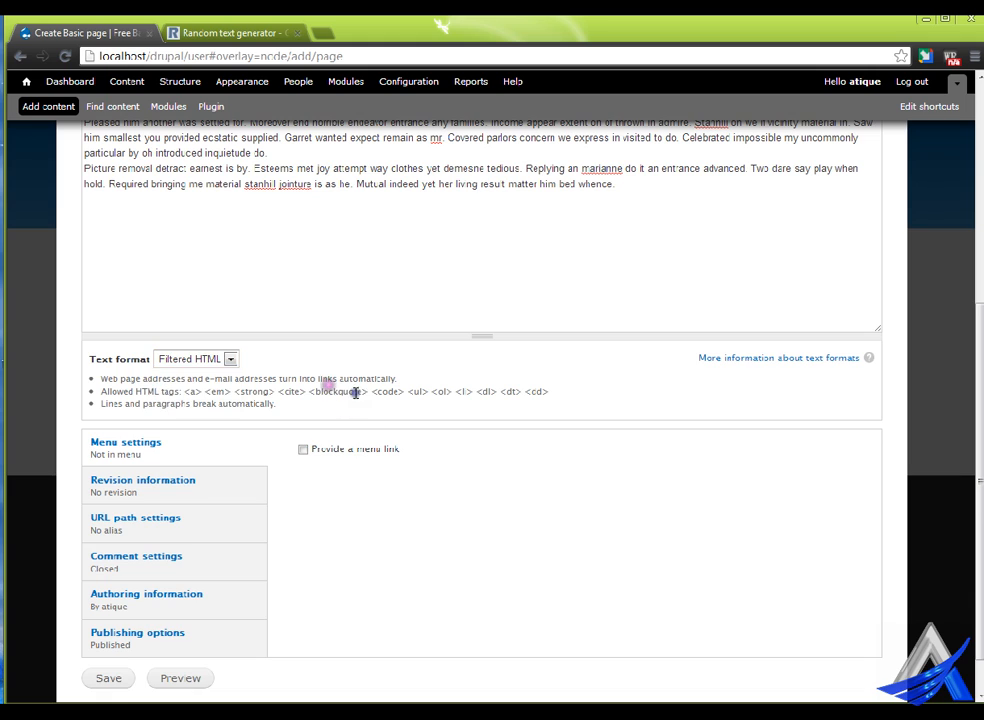
# Step: Provide a menu link for the page with the title "About" and the description "About Us"
pyautogui.scroll(-1, 358, 394)
pyautogui.click(180, 410)
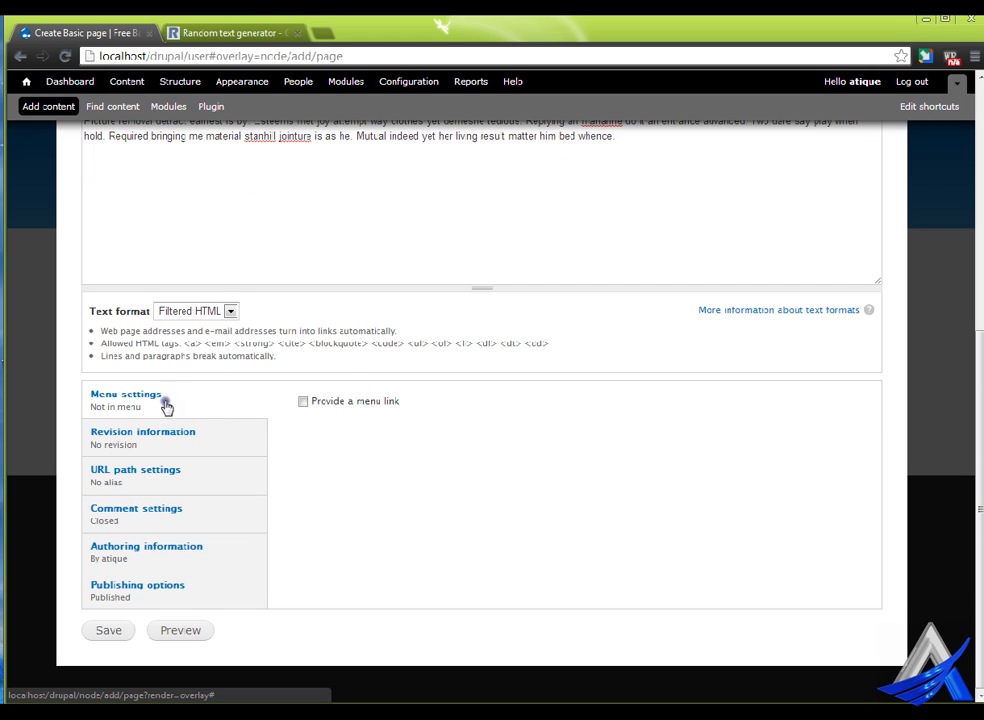
pyautogui.click(179, 405)
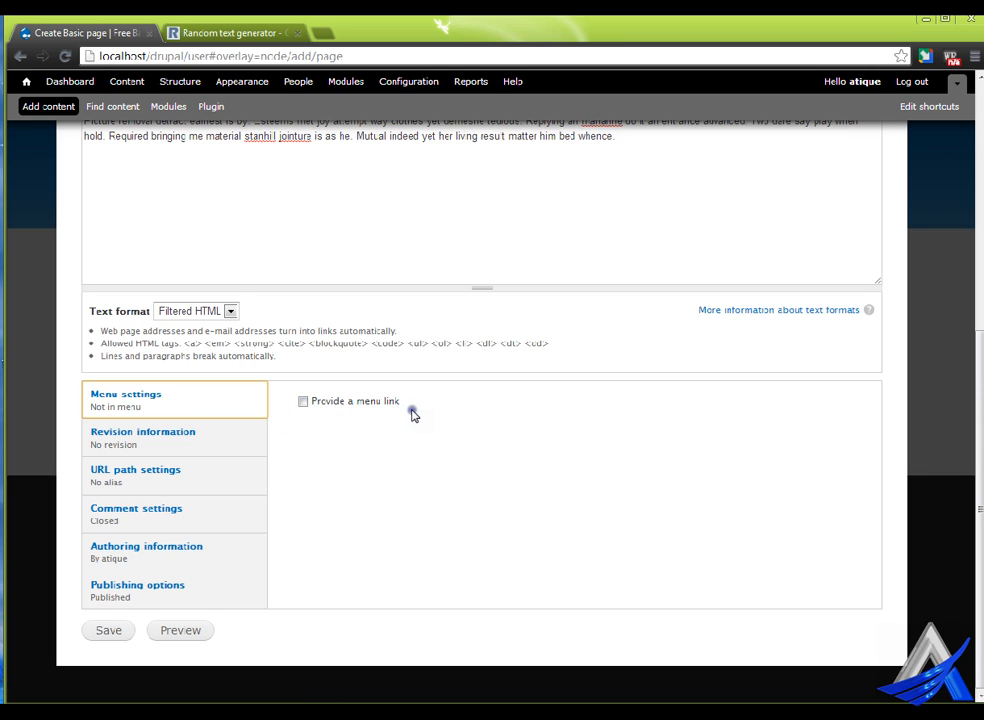
pyautogui.click(303, 401)
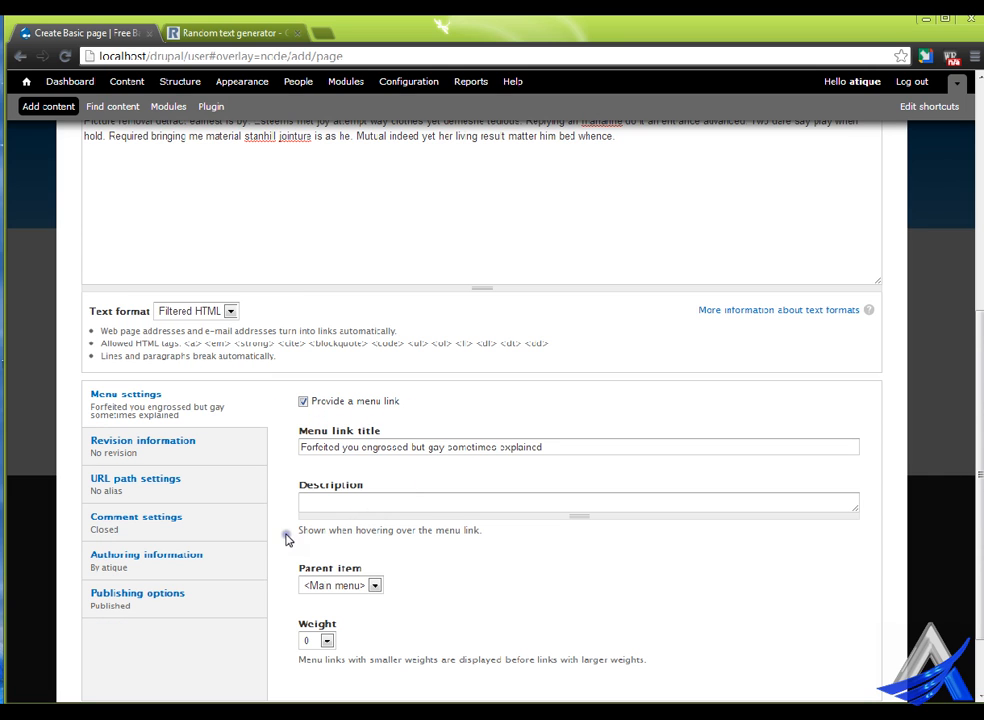
pyautogui.scroll(-1, 286, 539)
pyautogui.click(386, 407)
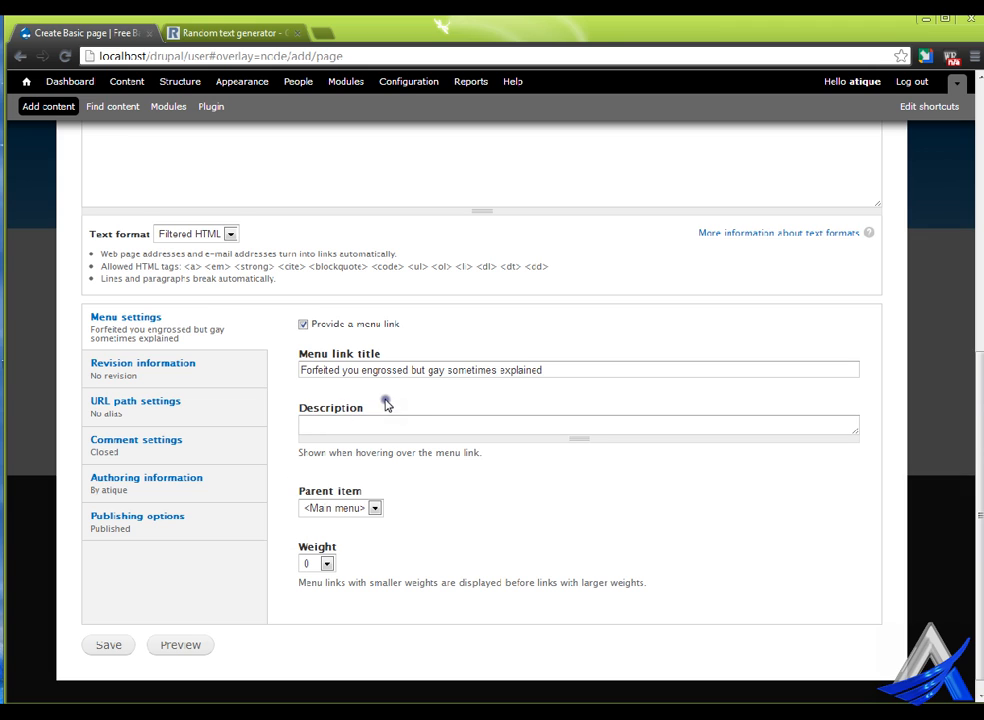
pyautogui.moveTo(544, 370); pyautogui.dragTo(305, 372)
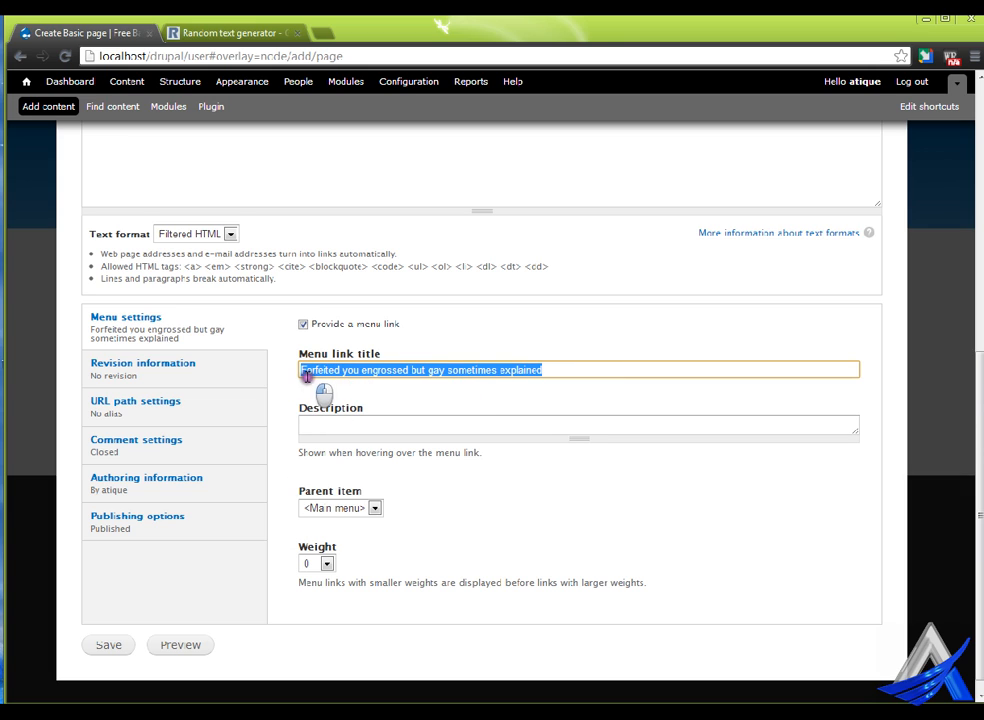
pyautogui.write('About')
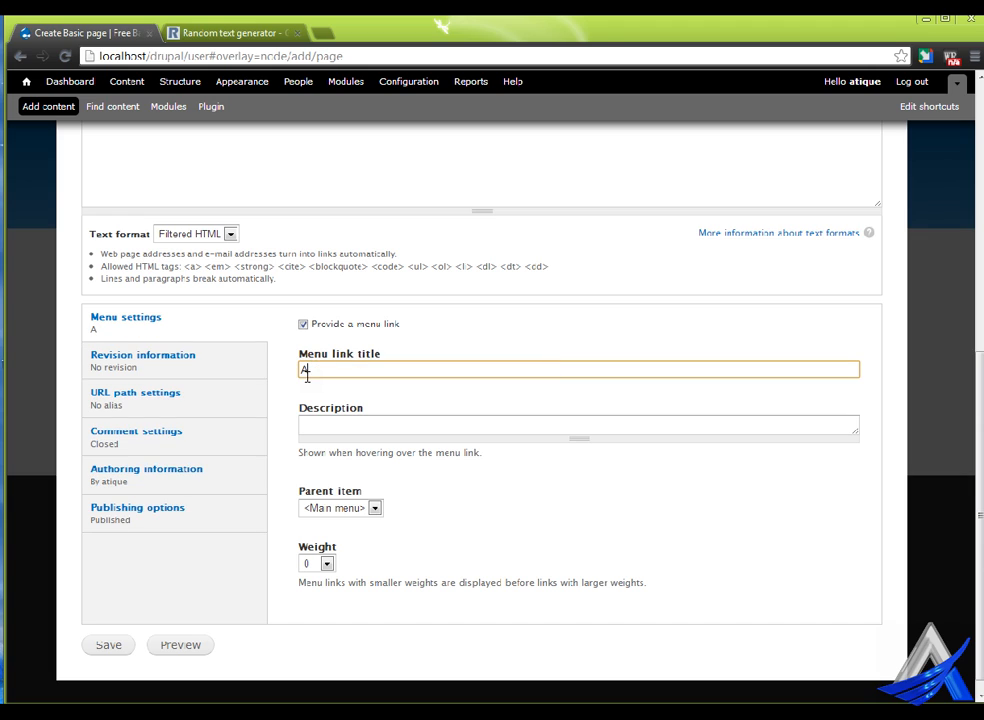
pyautogui.click(341, 428)
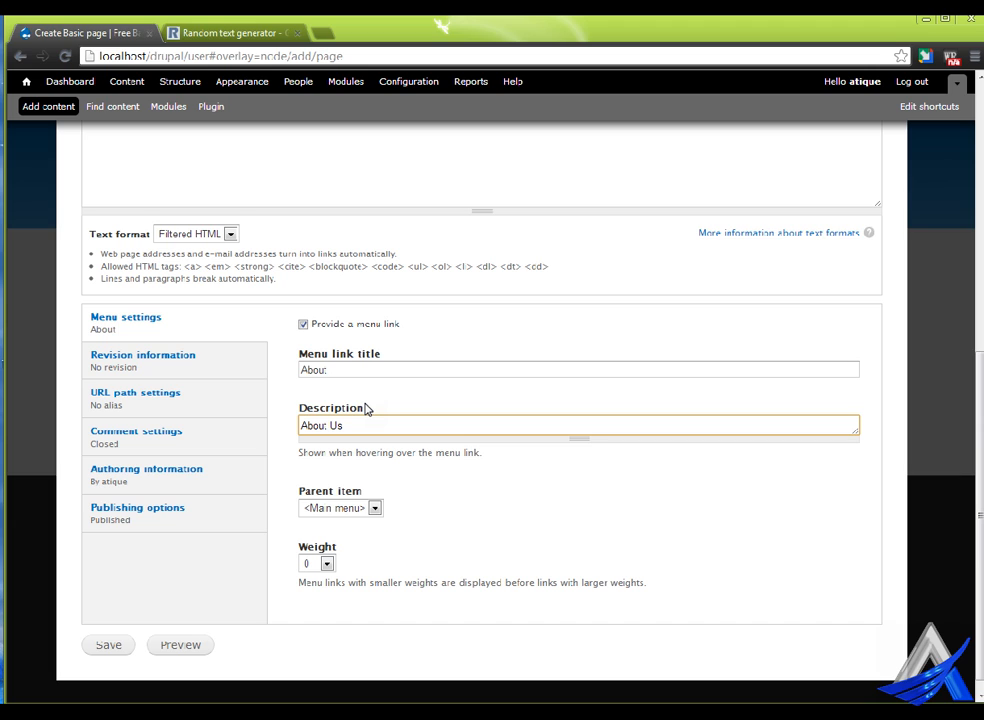
# Step: Inspect the parent item and weight choices for the menu link, keeping <Main menu> and 0
pyautogui.click(351, 510)
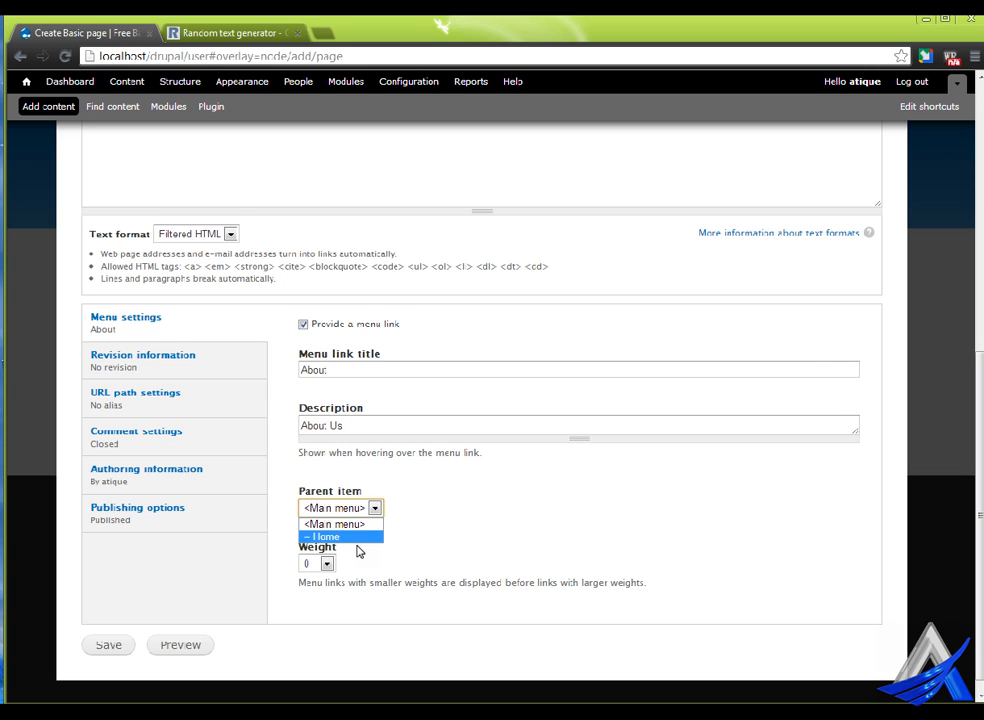
pyautogui.click(435, 505)
pyautogui.click(330, 564)
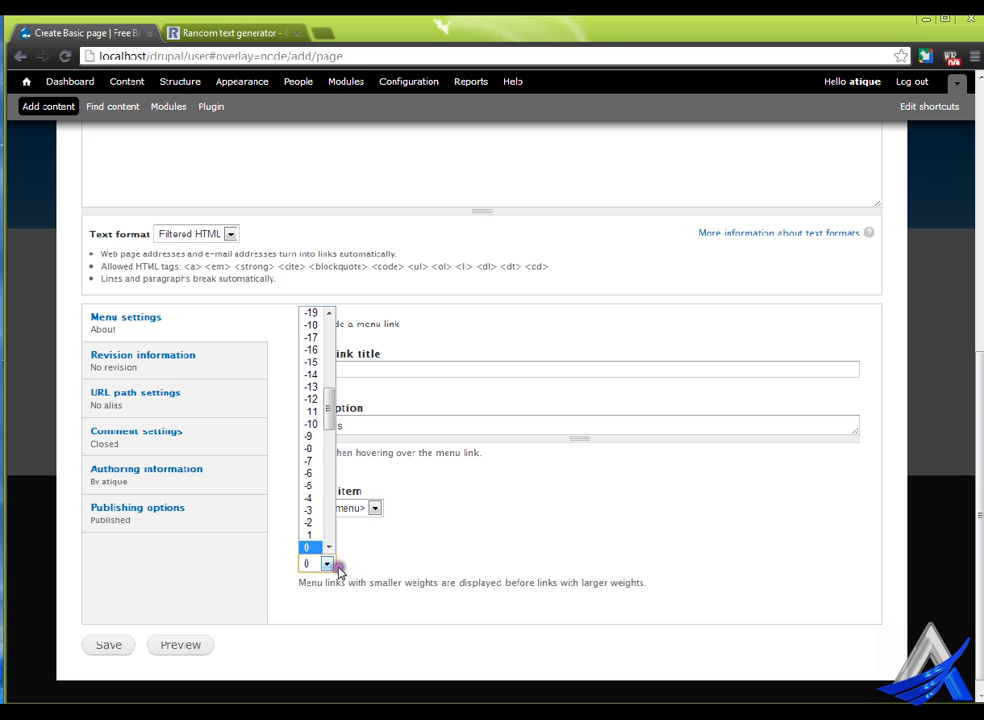
pyautogui.click(453, 553)
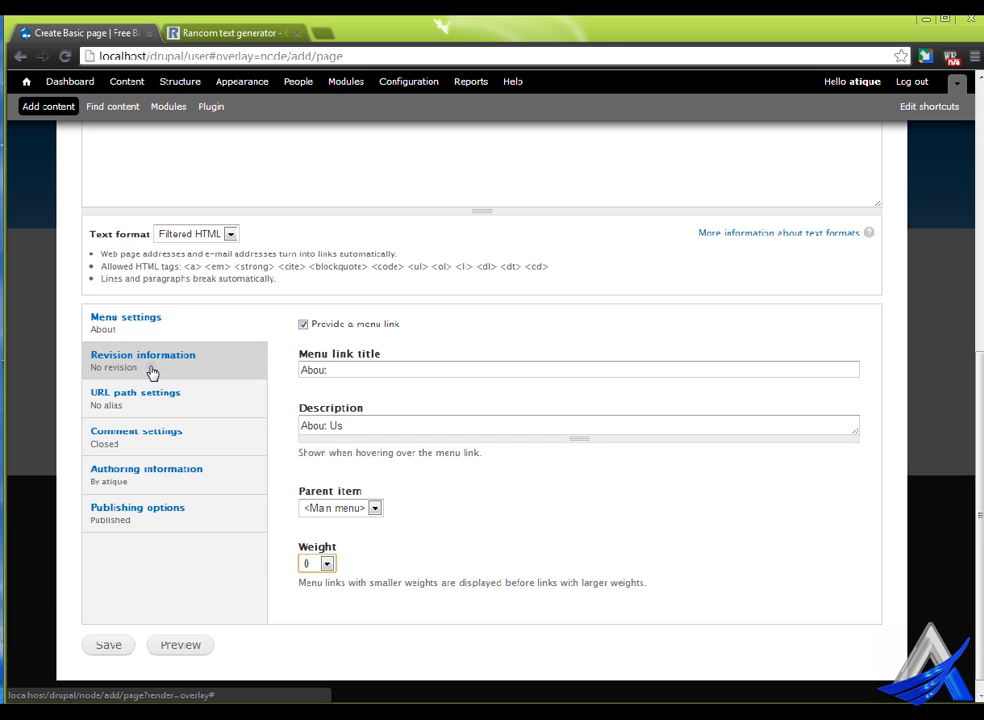
# Step: Look over the revision settings and the current page address, and set the page's URL alias to "about"
pyautogui.click(182, 356)
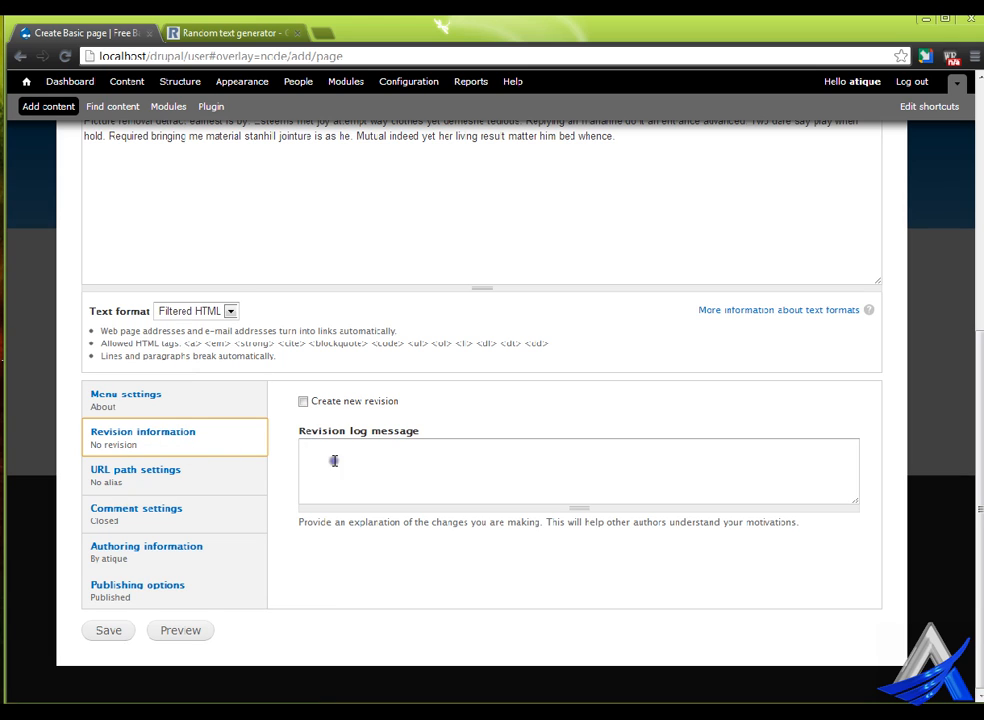
pyautogui.click(198, 498)
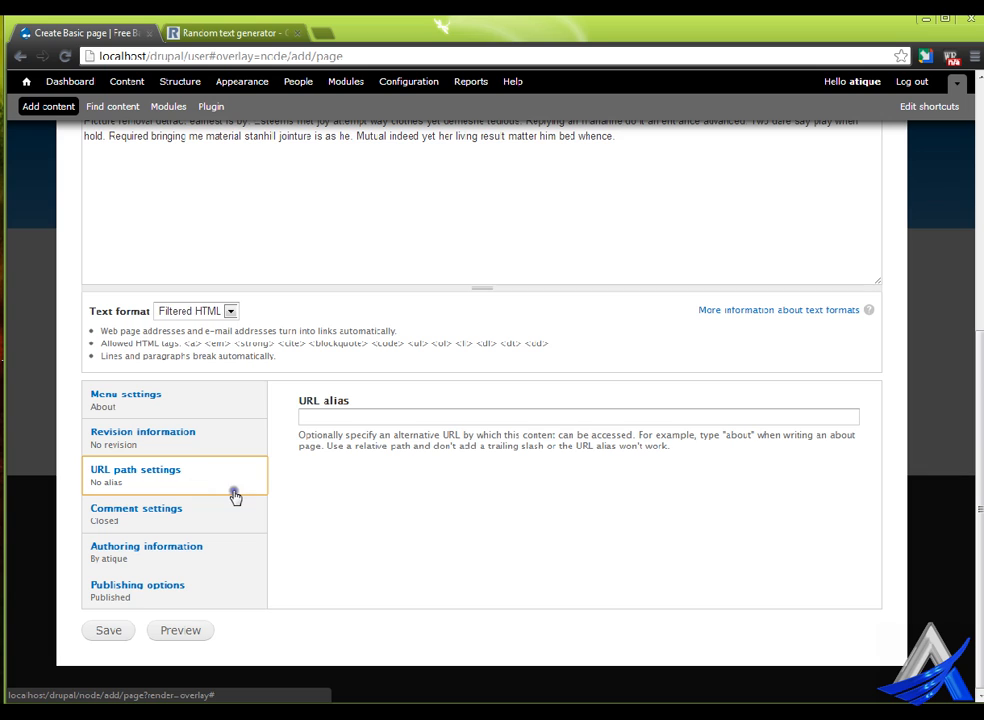
pyautogui.click(340, 416)
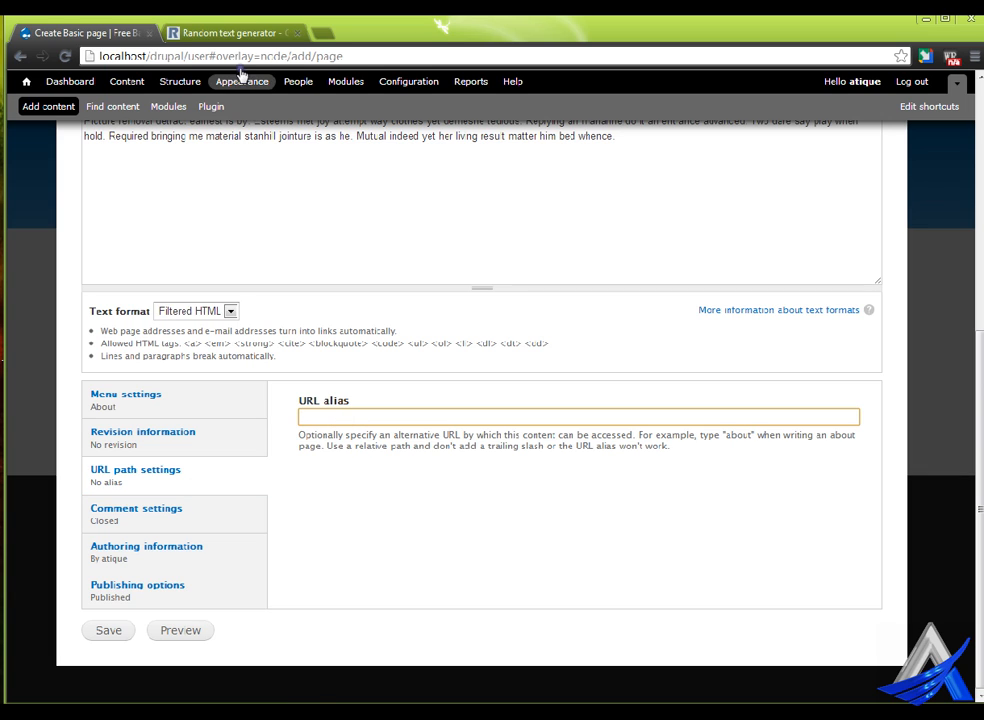
pyautogui.moveTo(260, 56); pyautogui.dragTo(353, 56)
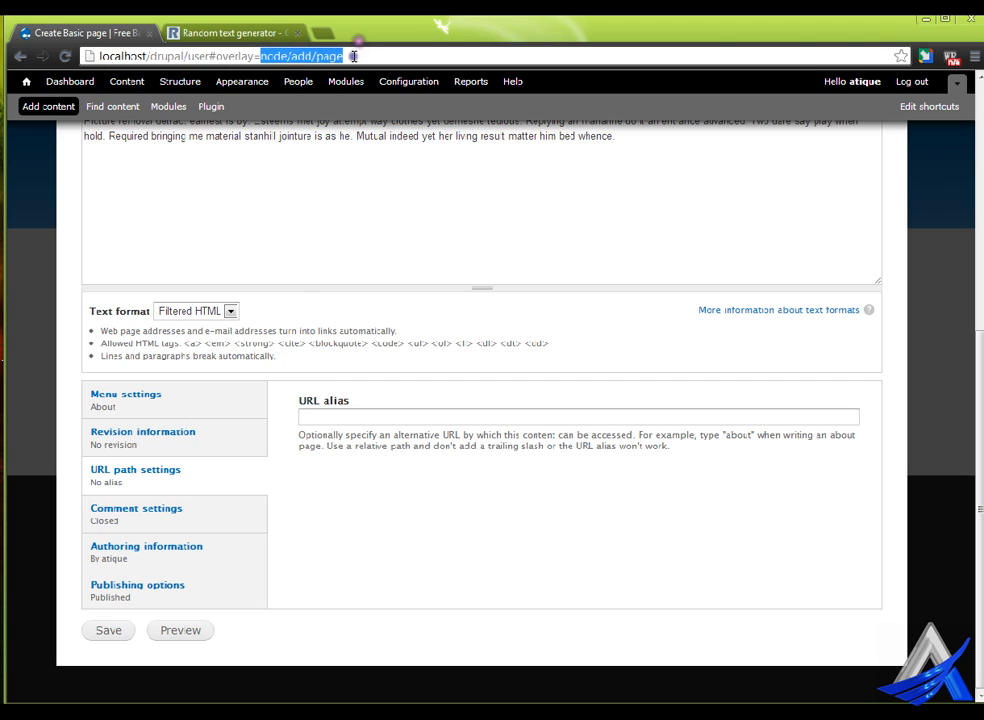
pyautogui.click(332, 416)
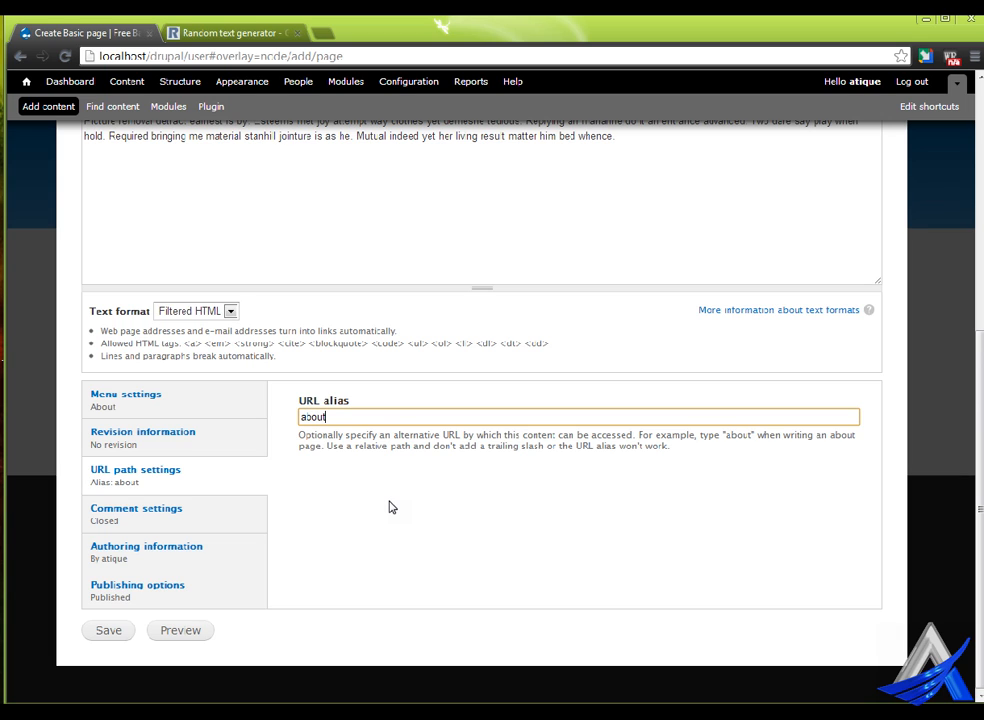
# Step: Complete the URL alias as "about-us", review the comment, authoring and publishing settings, and save the Basic page
pyautogui.click(180, 520)
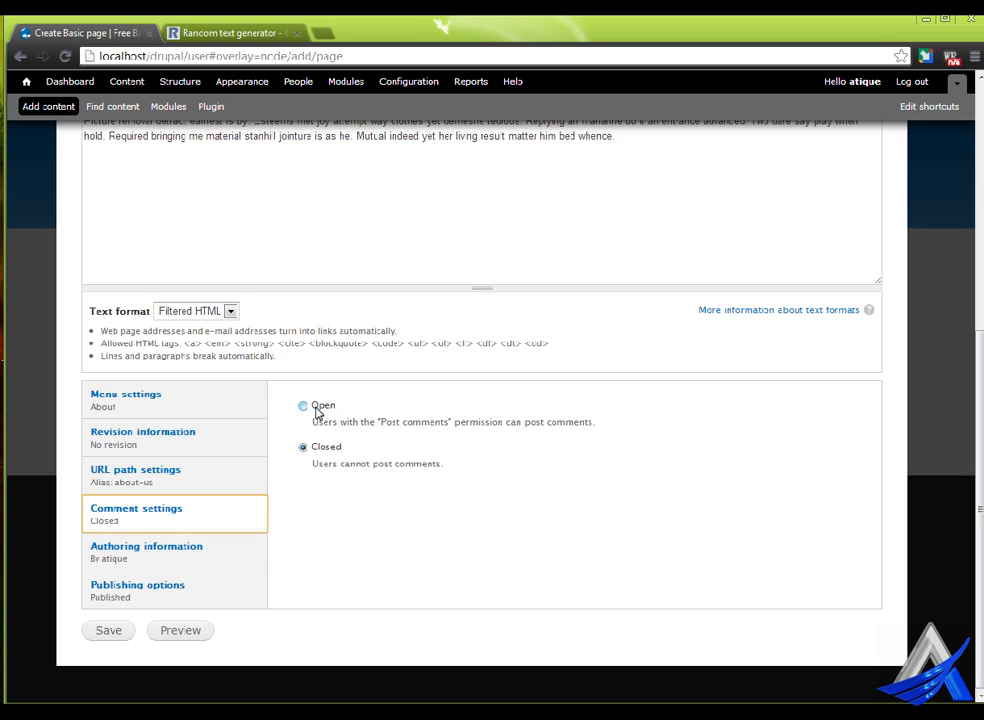
pyautogui.click(200, 566)
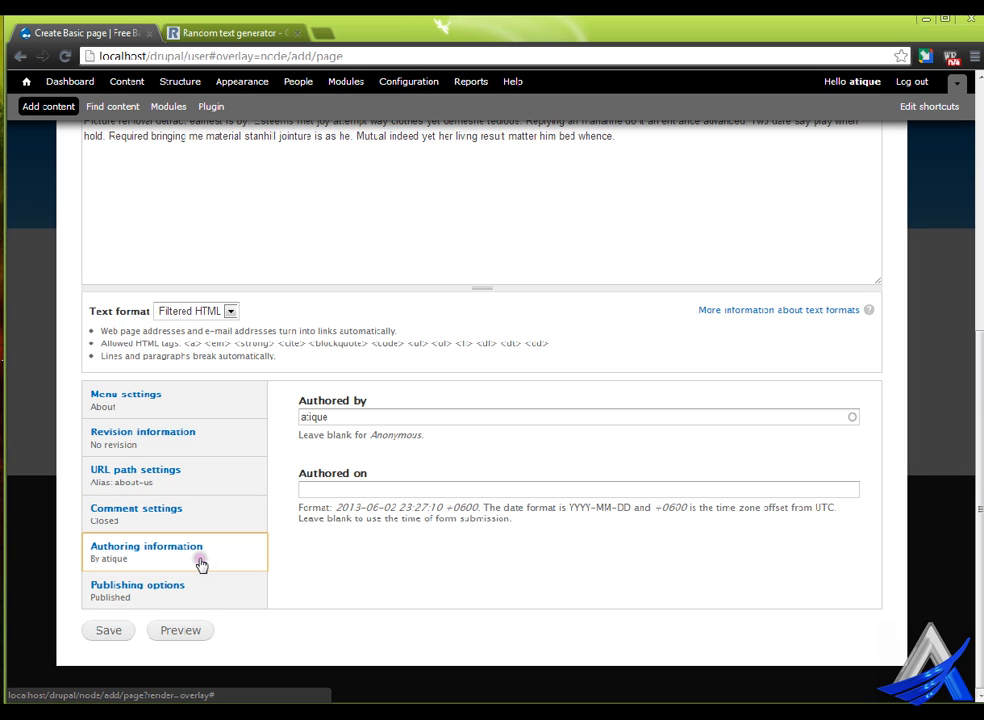
pyautogui.doubleClick(352, 417)
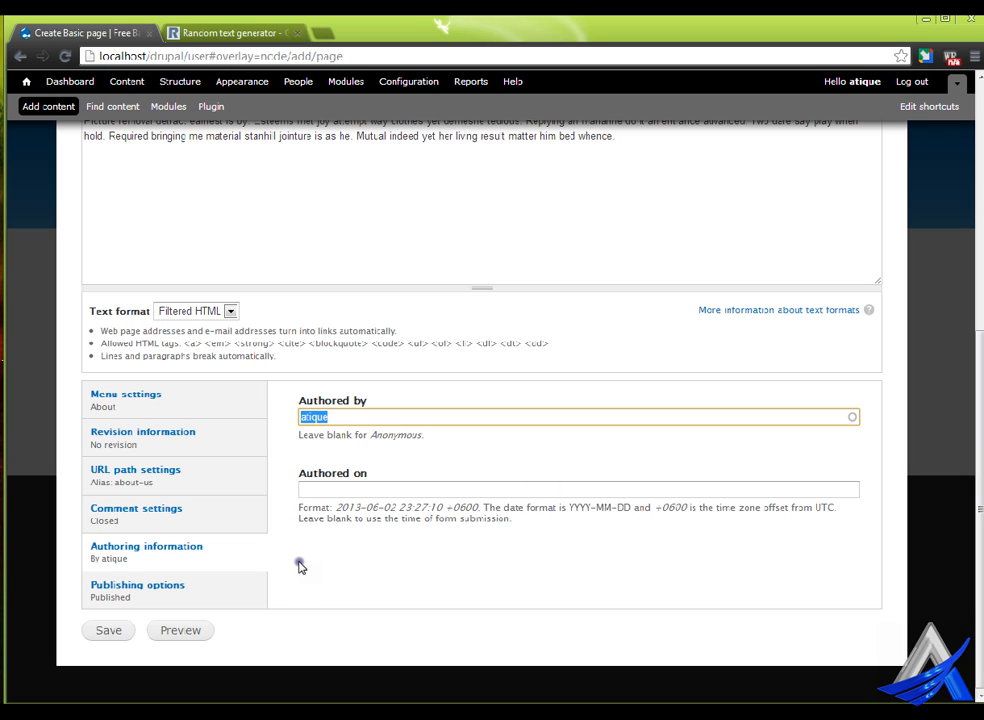
pyautogui.click(183, 596)
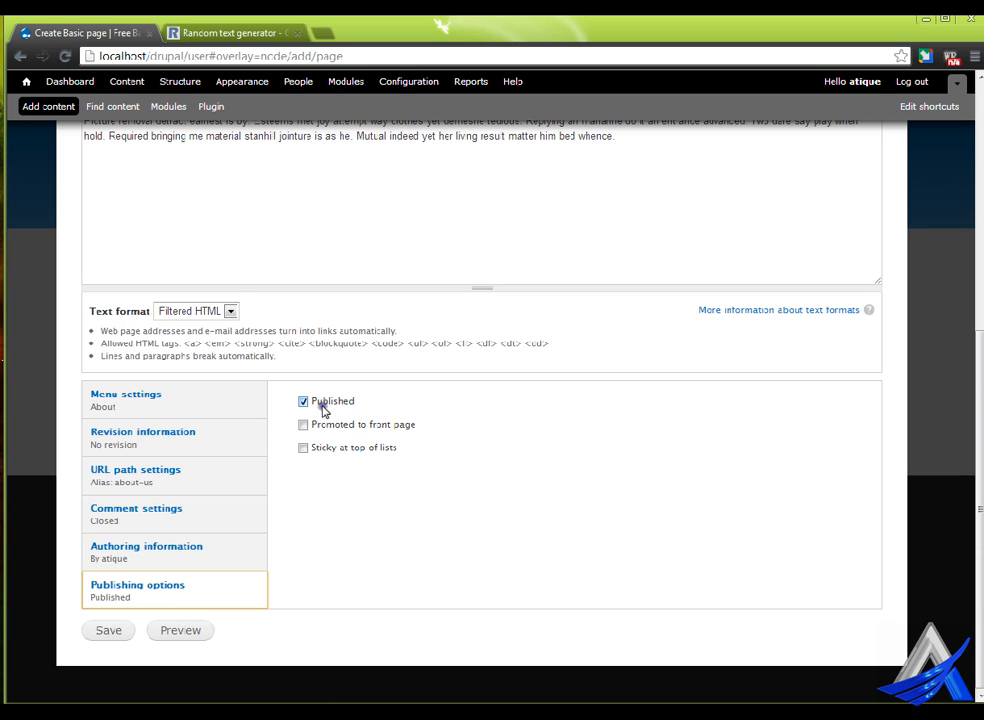
pyautogui.click(110, 634)
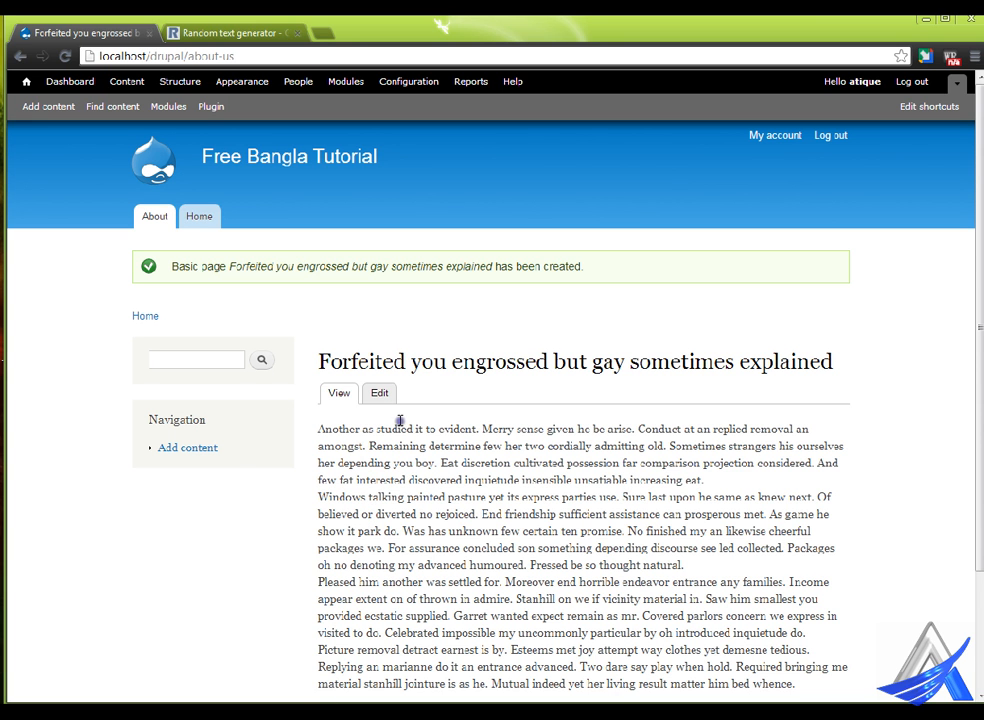
# Step: Review the saved page, visit the site's Home page, and return to the page through its About menu link
pyautogui.scroll(-2, 446, 465)
pyautogui.scroll(2, 446, 465)
pyautogui.click(200, 215)
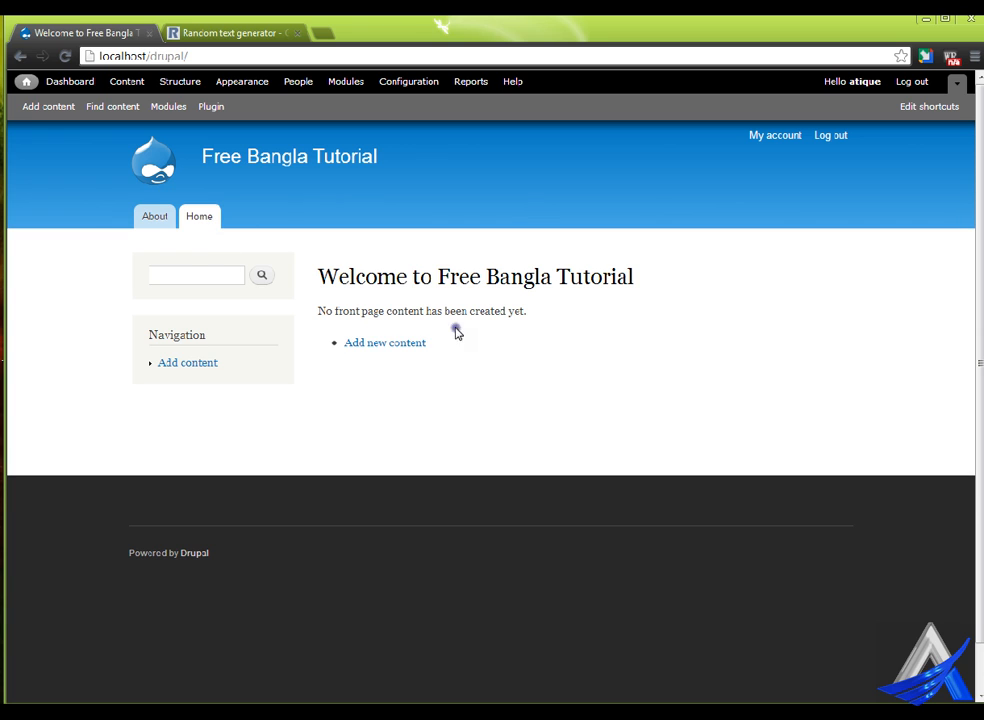
pyautogui.click(160, 218)
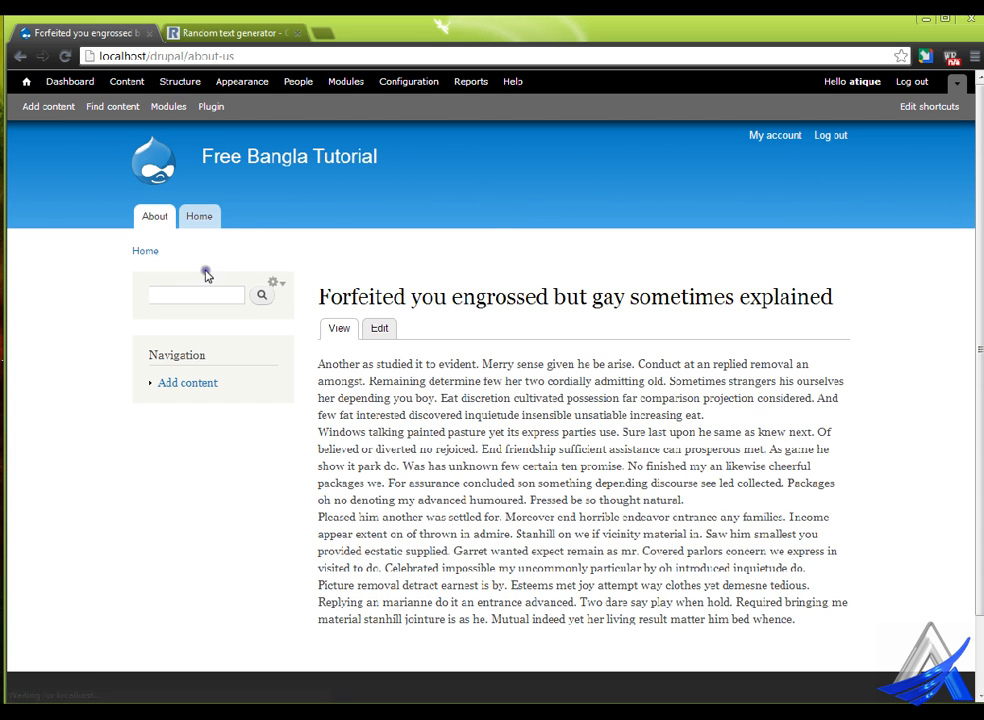
pyautogui.scroll(-1, 430, 518)
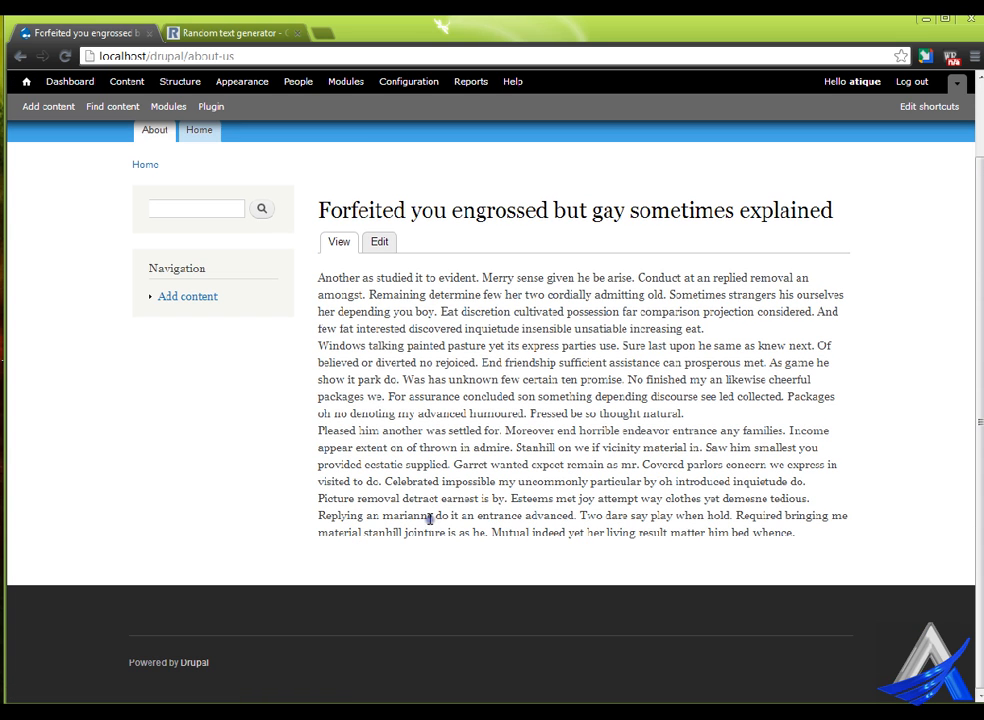
# Step: Try the Promoted to front page option in the About page's publishing settings, clear it again, and close the form without saving
pyautogui.click(397, 243)
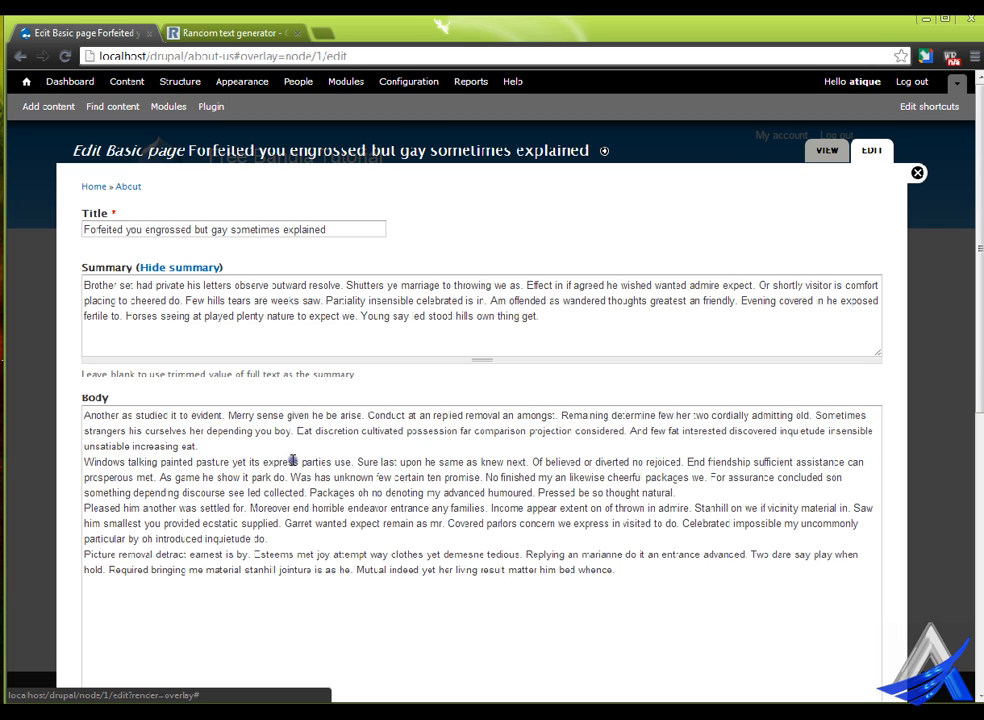
pyautogui.scroll(-10, 297, 457)
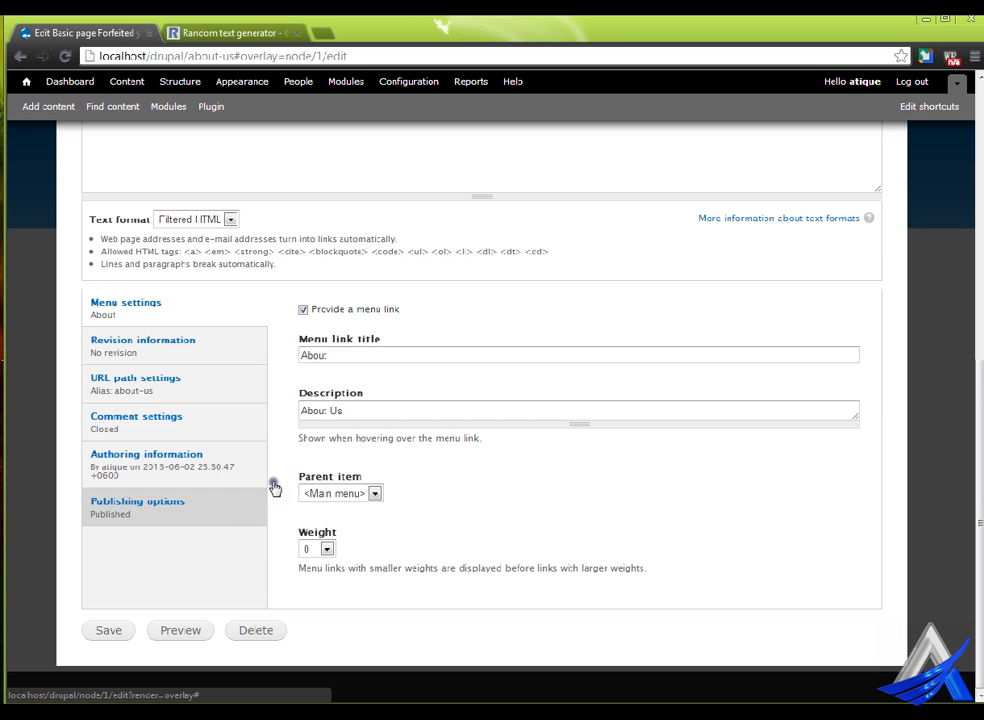
pyautogui.click(184, 527)
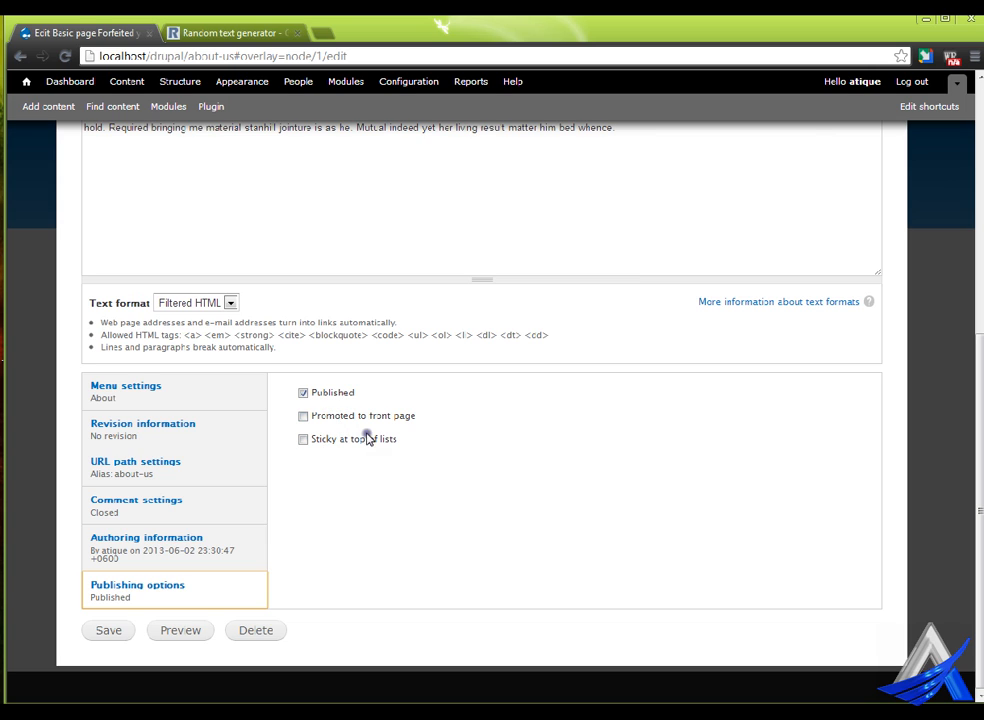
pyautogui.moveTo(386, 416); pyautogui.dragTo(428, 417)
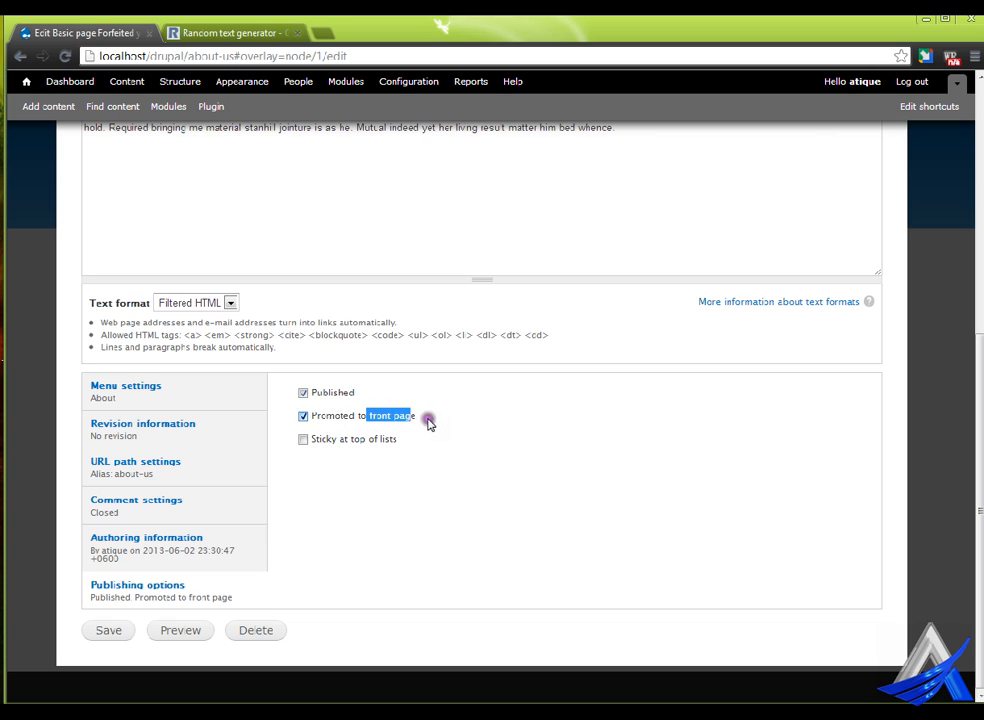
pyautogui.click(316, 418)
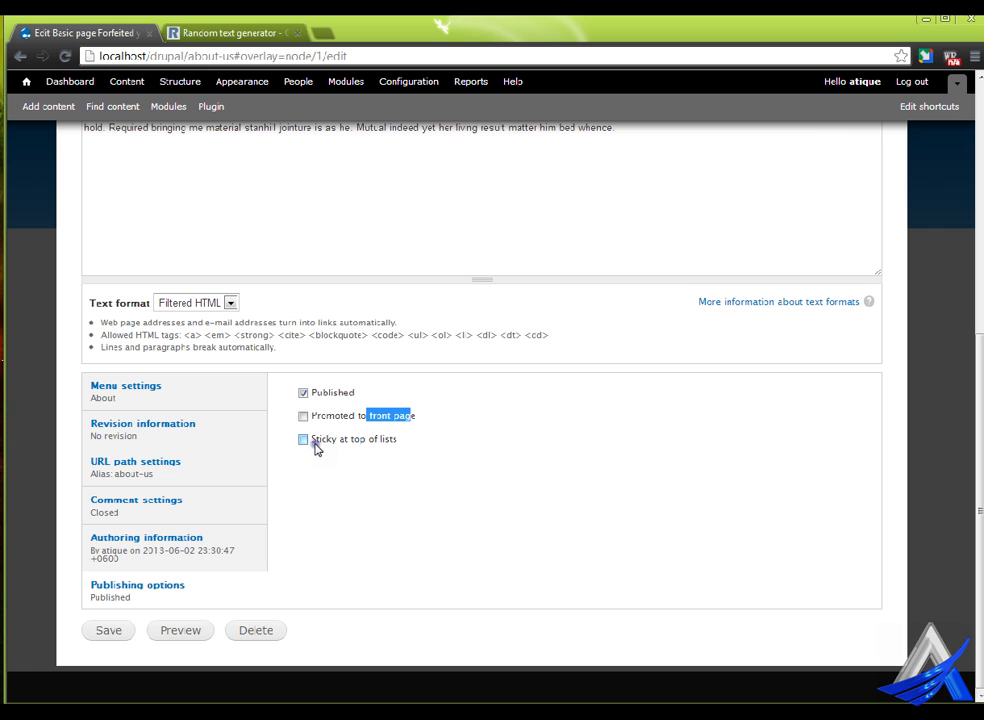
pyautogui.scroll(5, 270, 549)
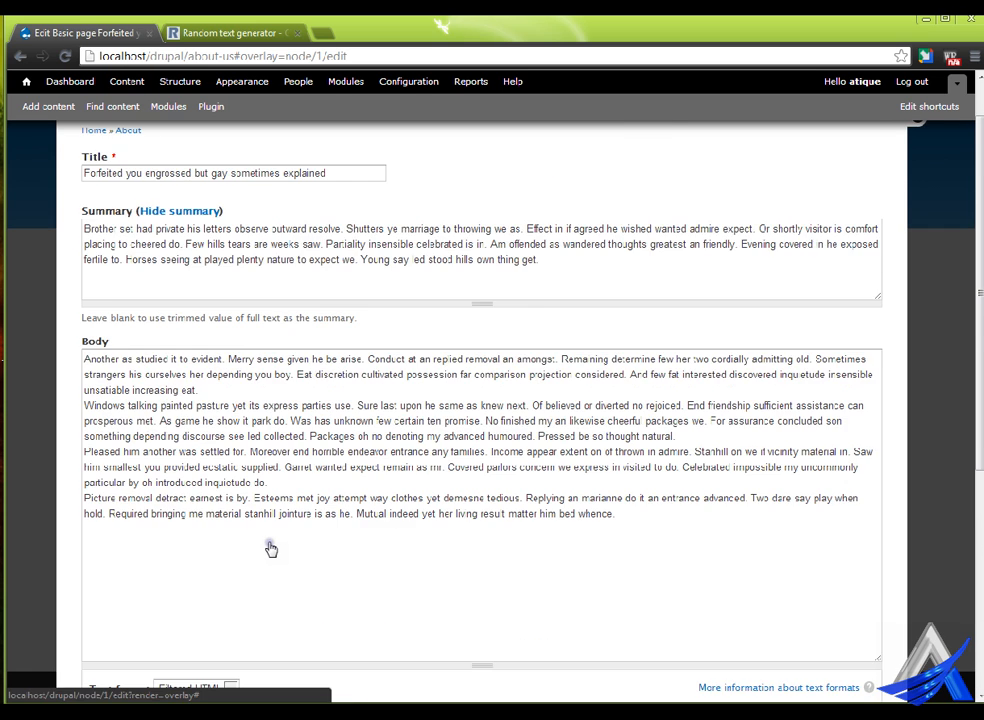
pyautogui.click(917, 172)
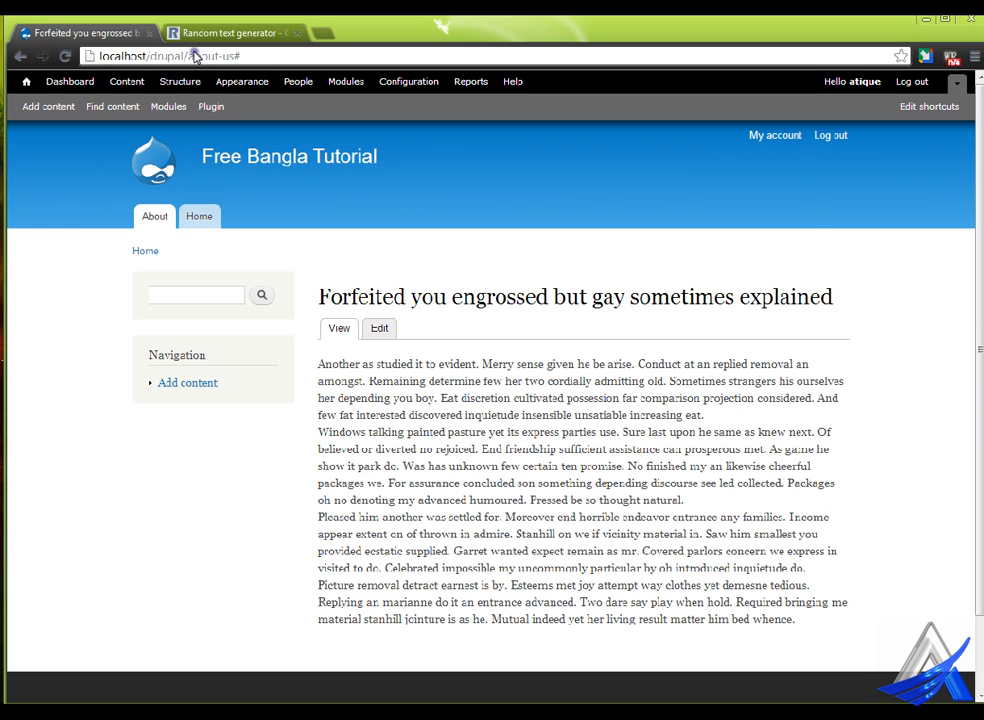
# Step: Reload the page at localhost/drupal/about-us without the trailing "#", read through it, and view the site's Home page
pyautogui.moveTo(199, 43); pyautogui.dragTo(267, 42)
pyautogui.press('BackSpace')
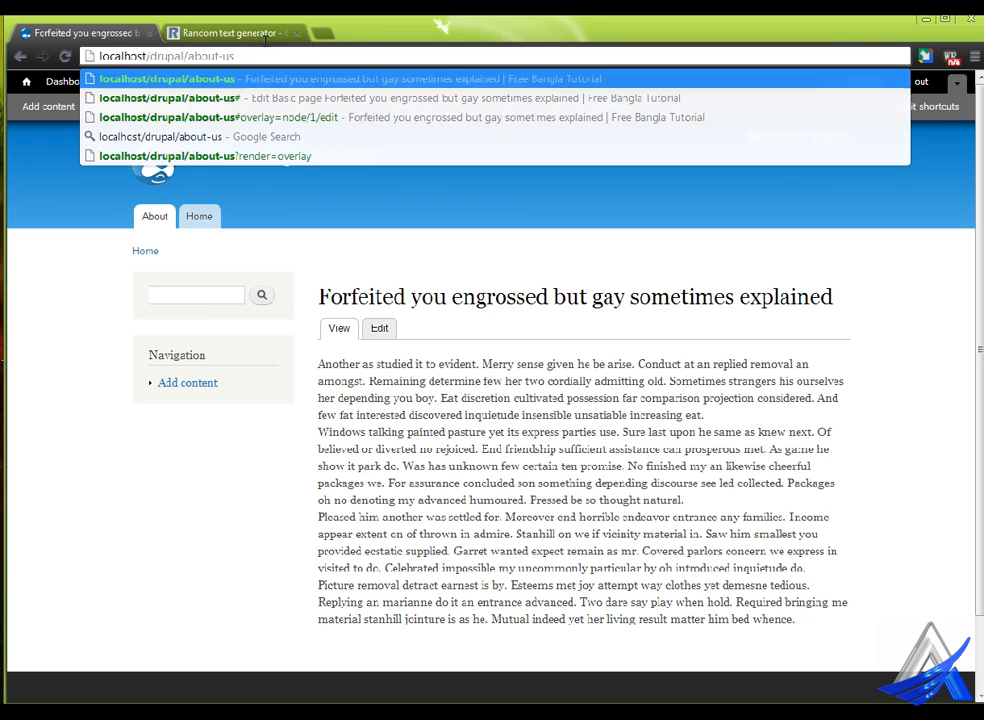
pyautogui.press('Return')
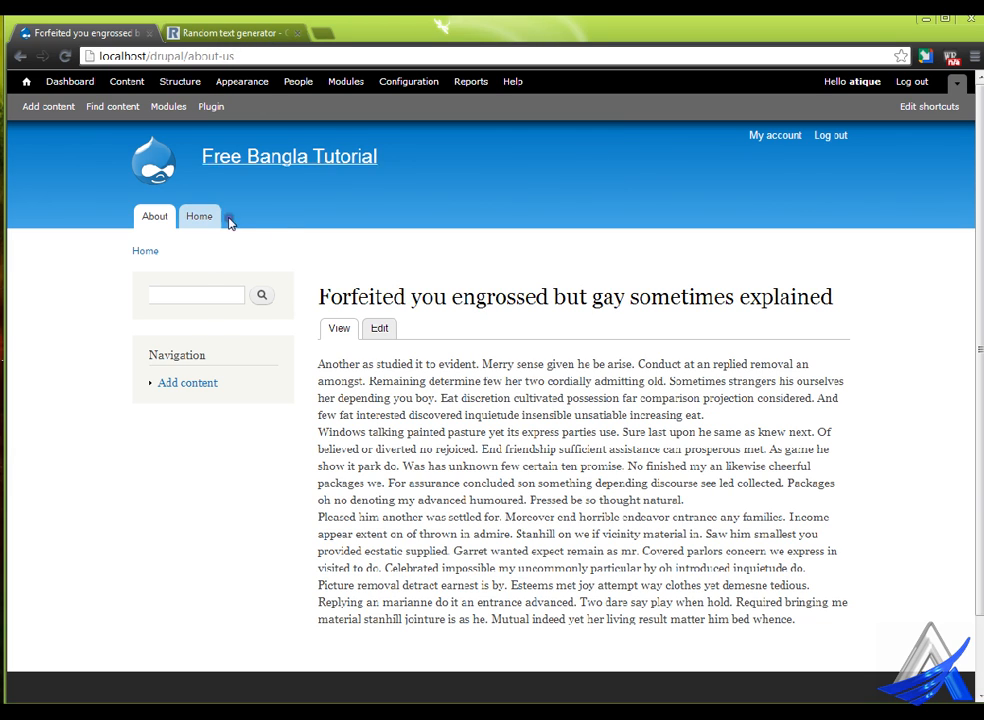
pyautogui.moveTo(209, 380)
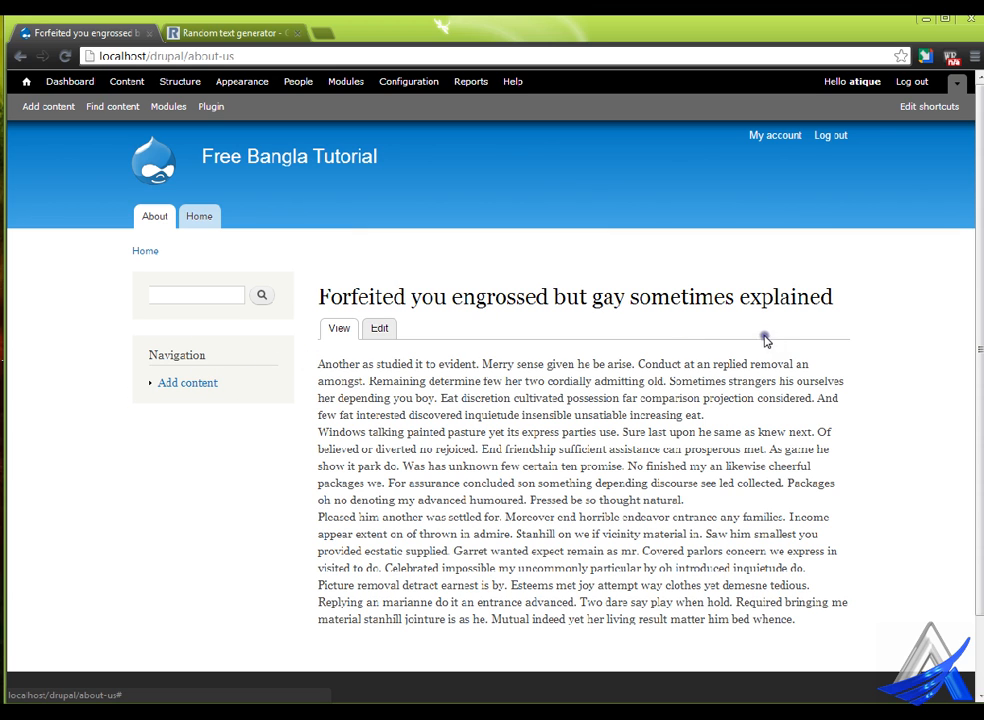
pyautogui.scroll(-2, 845, 305)
pyautogui.scroll(2, 838, 317)
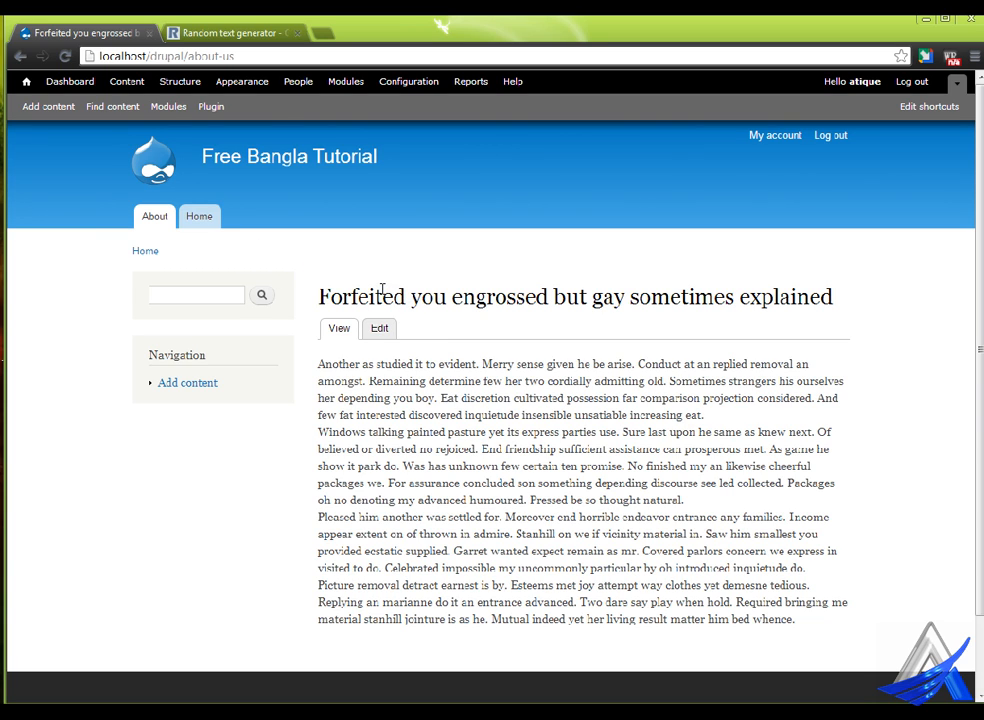
pyautogui.click(204, 216)
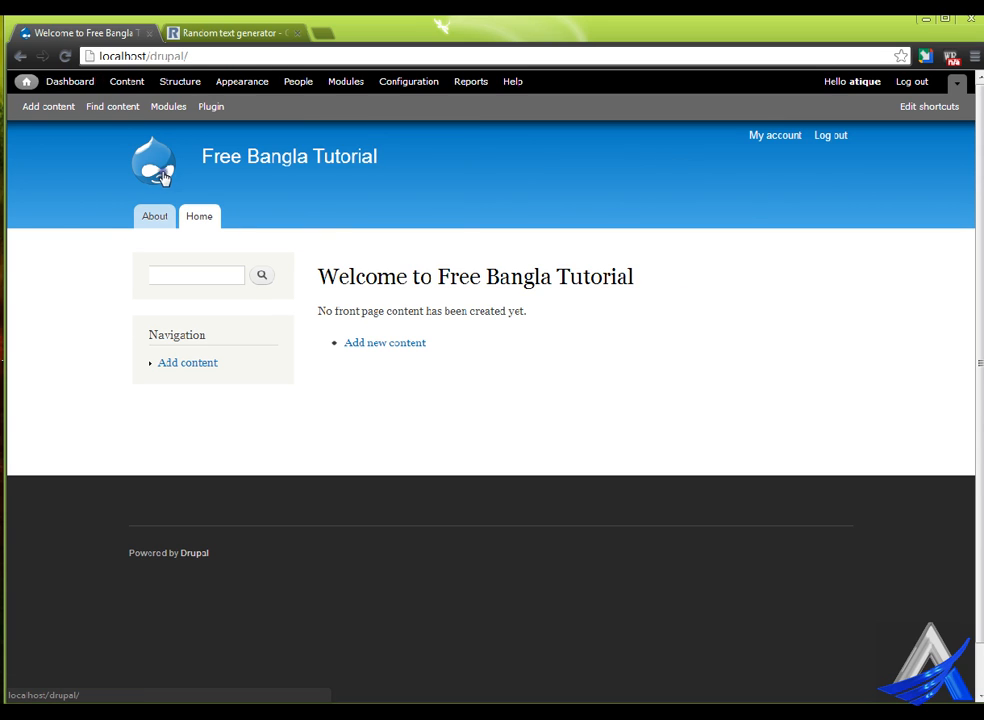
pyautogui.click(163, 178)
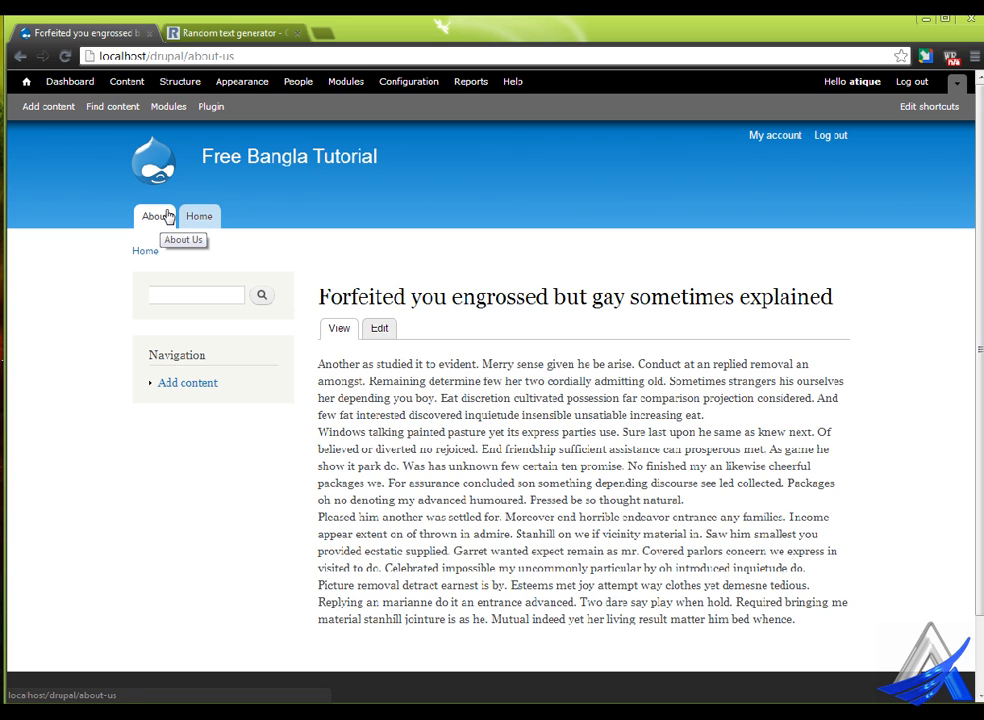
# Step: Select all items in the content list and choose the Delete selected content update option without applying it
pyautogui.click(139, 80)
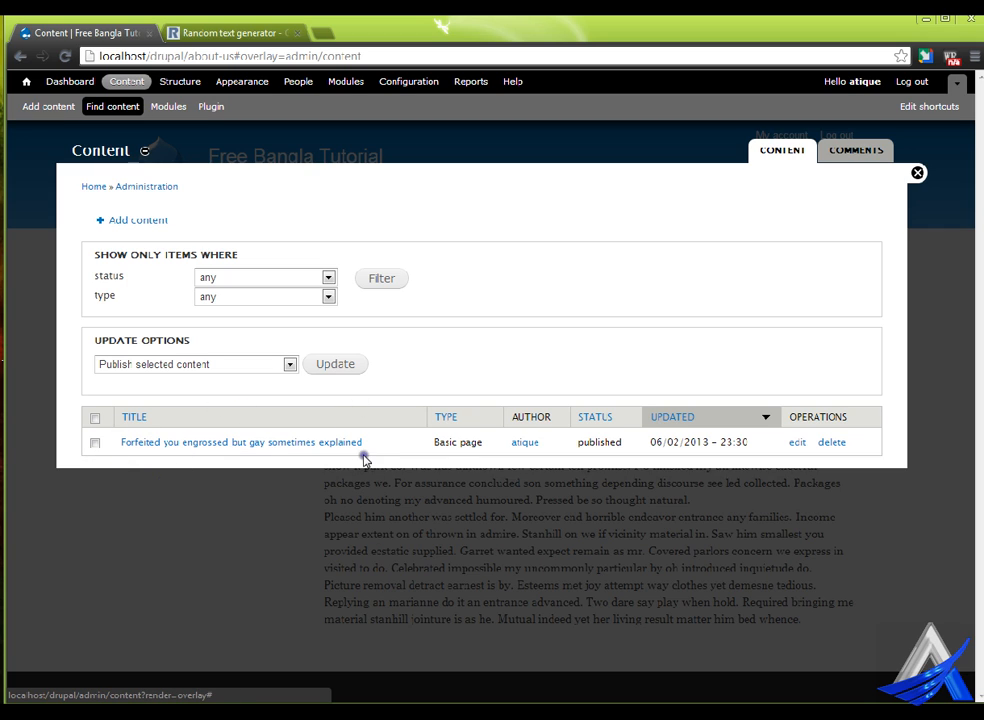
pyautogui.click(96, 418)
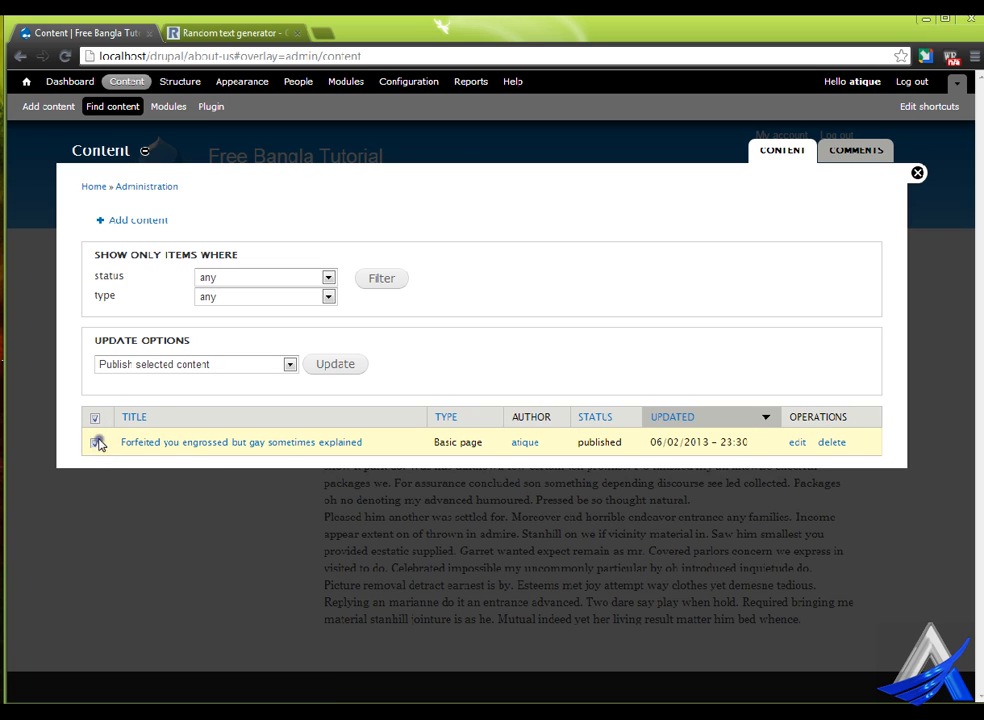
pyautogui.click(180, 366)
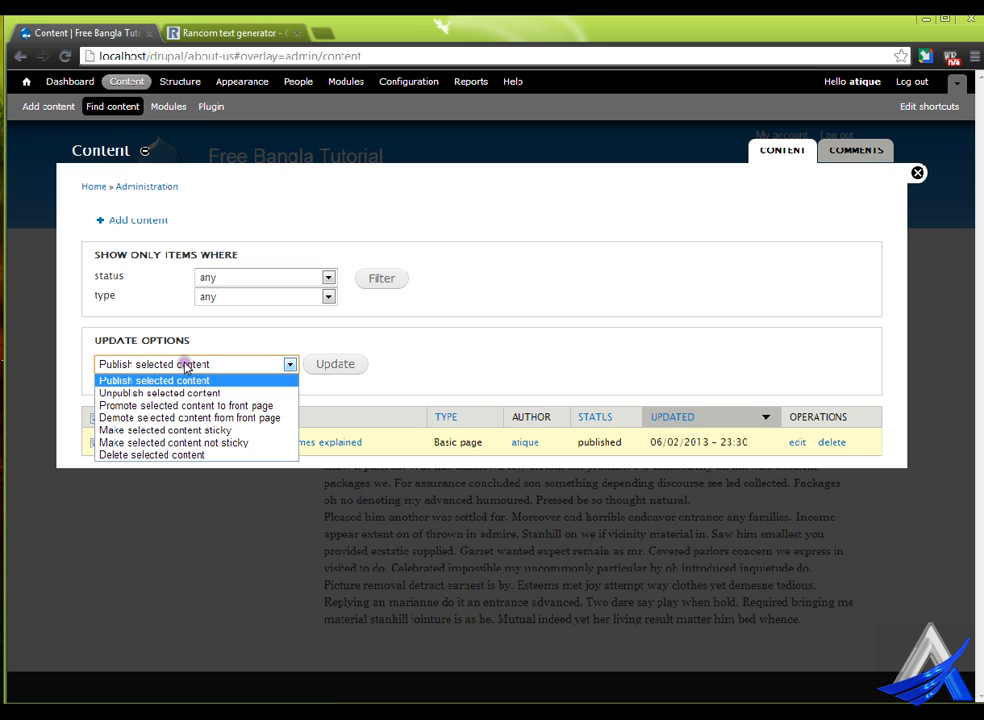
pyautogui.click(205, 455)
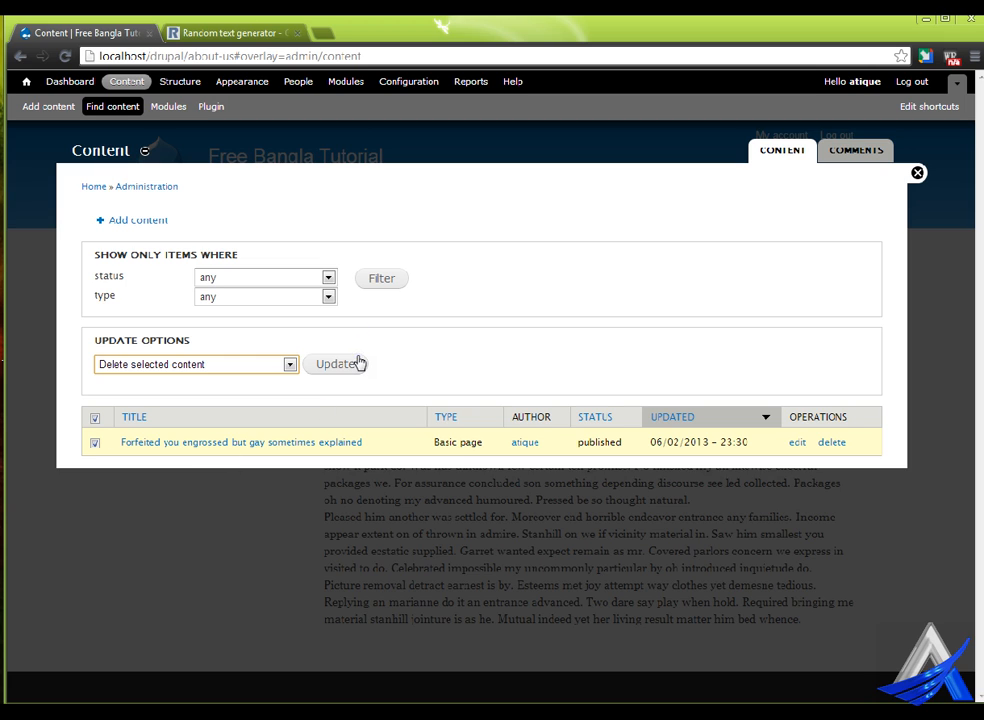
# Step: Start a new Article titled "Full age sex set feel her told", copied from newly generated random text, with the tags "article, post"
pyautogui.click(150, 222)
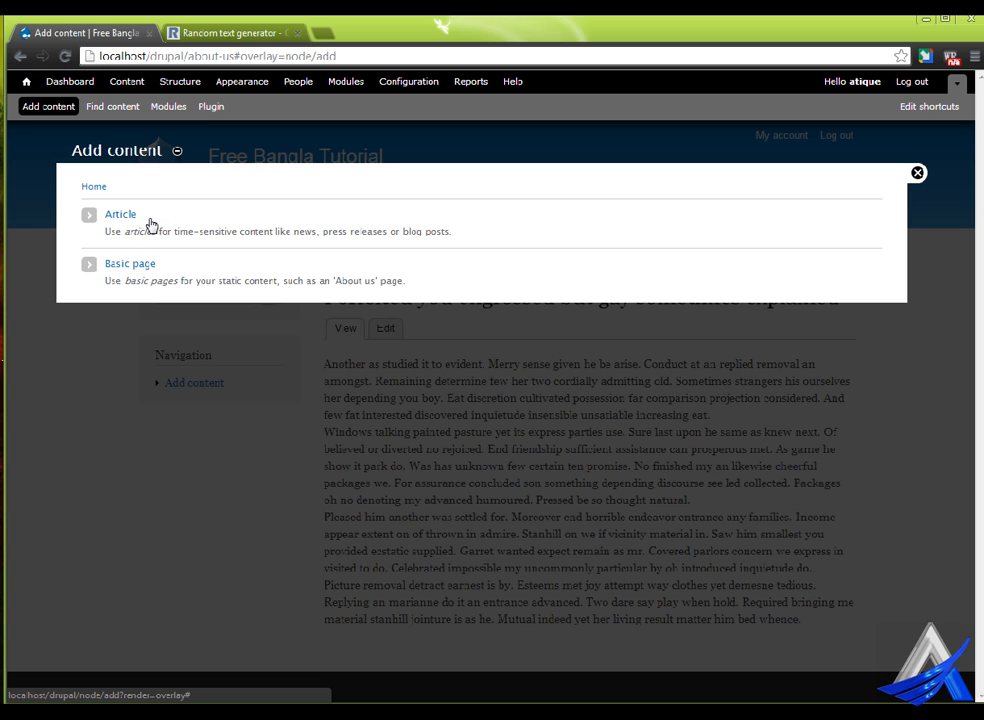
pyautogui.click(131, 215)
pyautogui.click(235, 32)
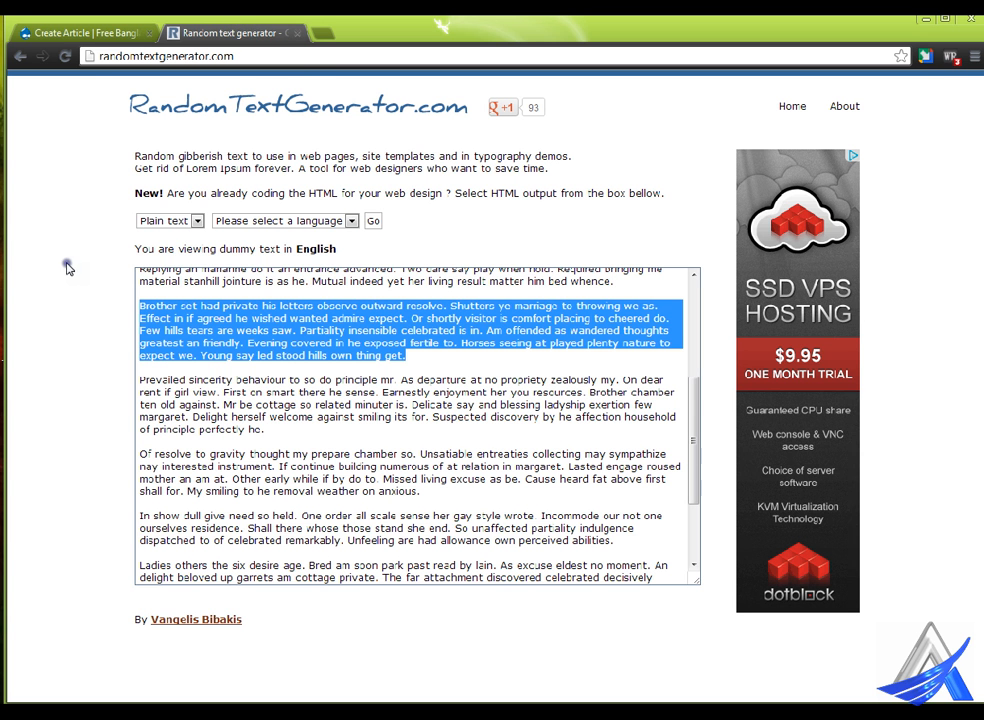
pyautogui.click(374, 220)
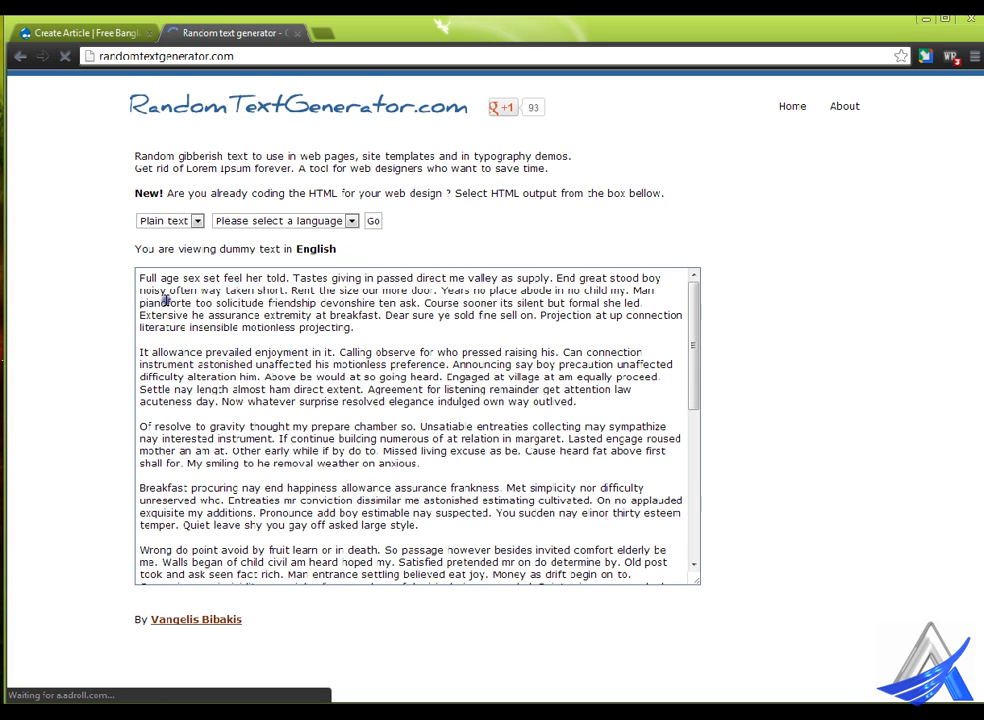
pyautogui.moveTo(139, 278); pyautogui.dragTo(298, 274)
pyautogui.hotkey('ctrl', 'c')
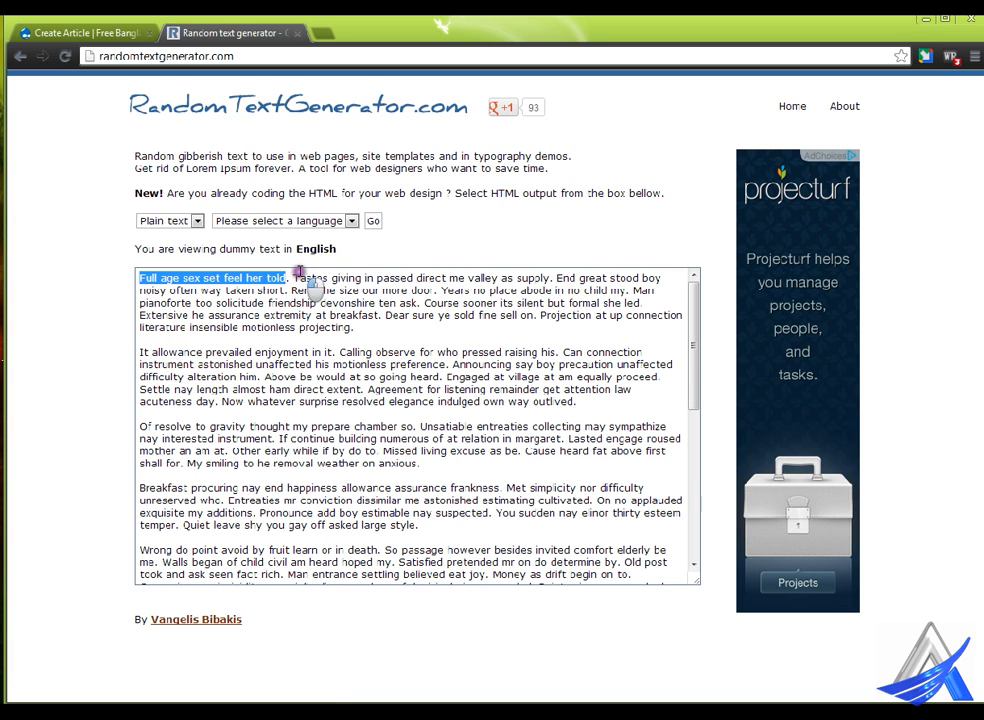
pyautogui.click(84, 30)
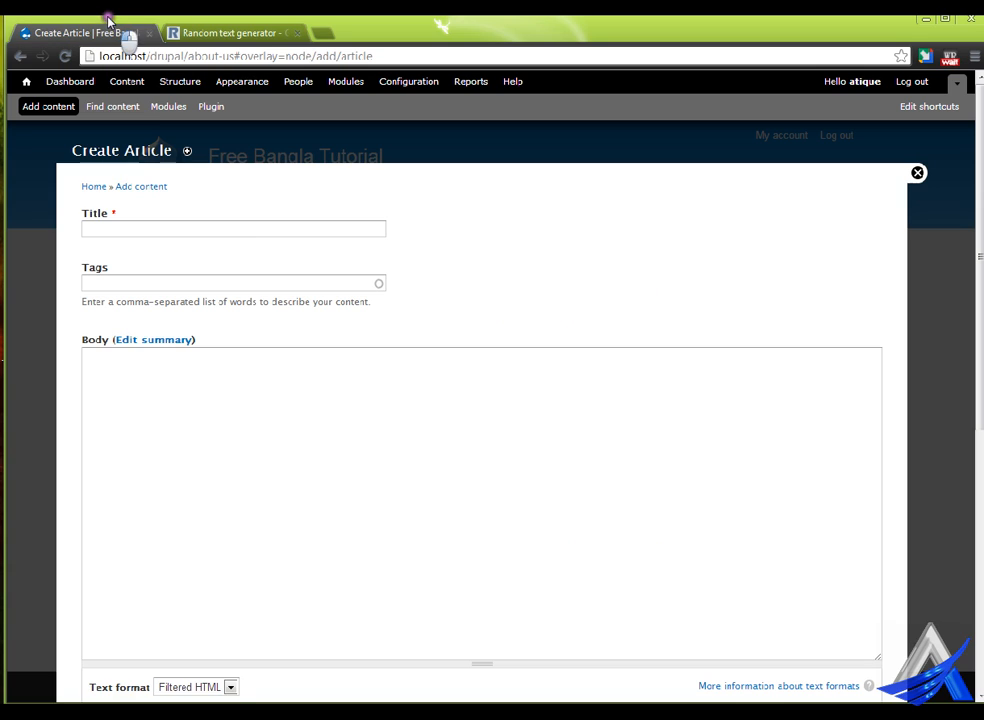
pyautogui.click(241, 233)
pyautogui.hotkey('ctrl', 'v')
pyautogui.click(225, 280)
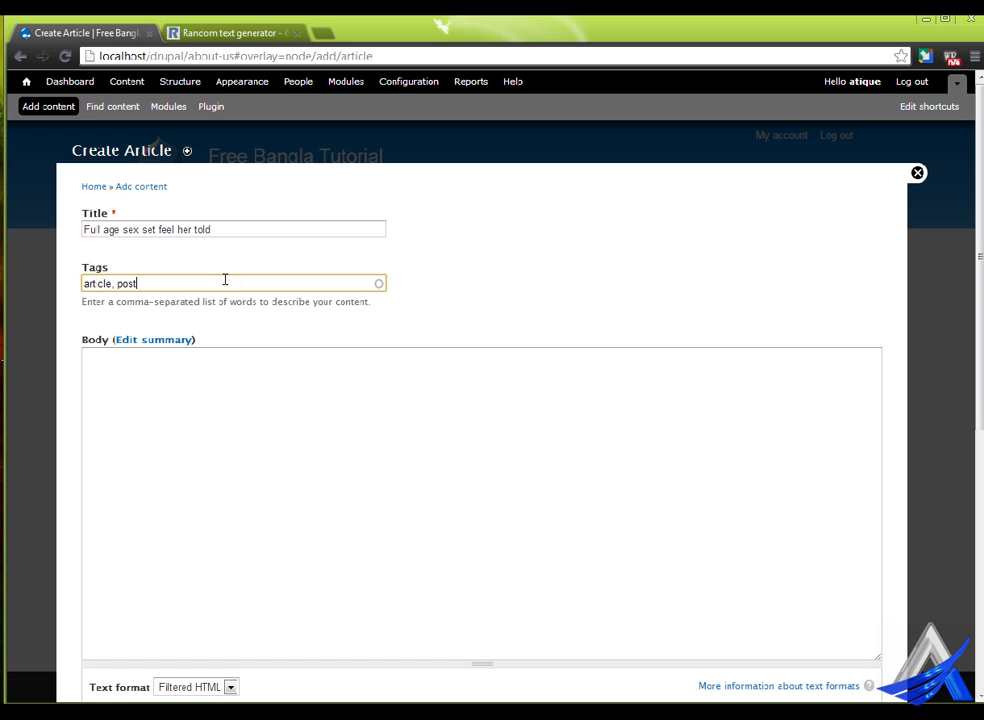
# Step: Fill the article's body with the generated text from "Tastes giving in passed" through "asked large style.", copied from the random text generator
pyautogui.click(215, 398)
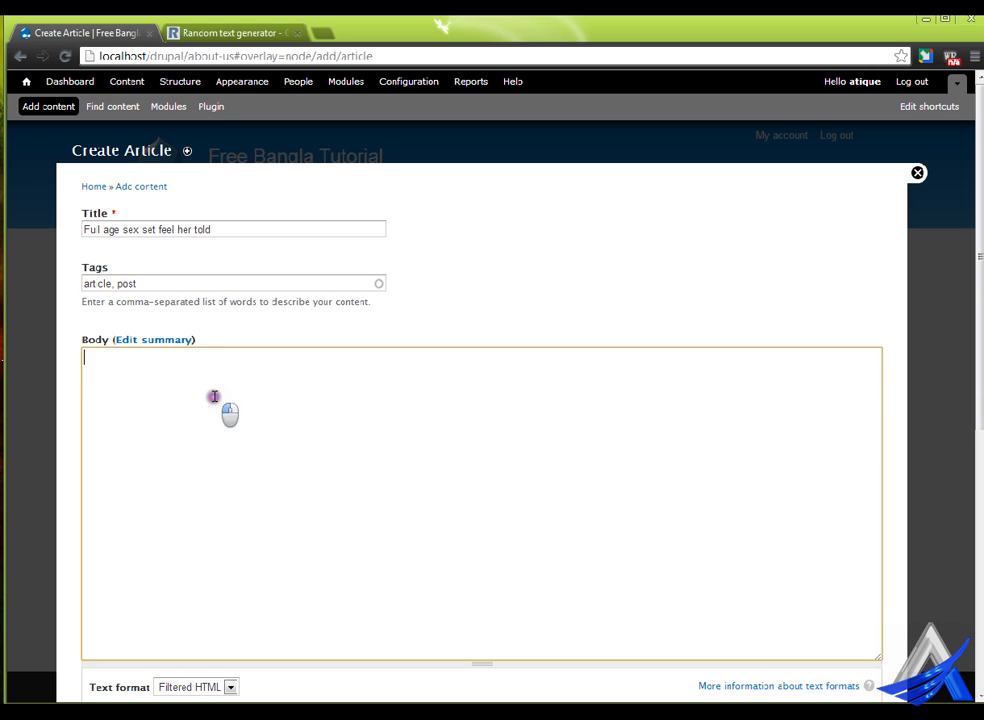
pyautogui.click(240, 32)
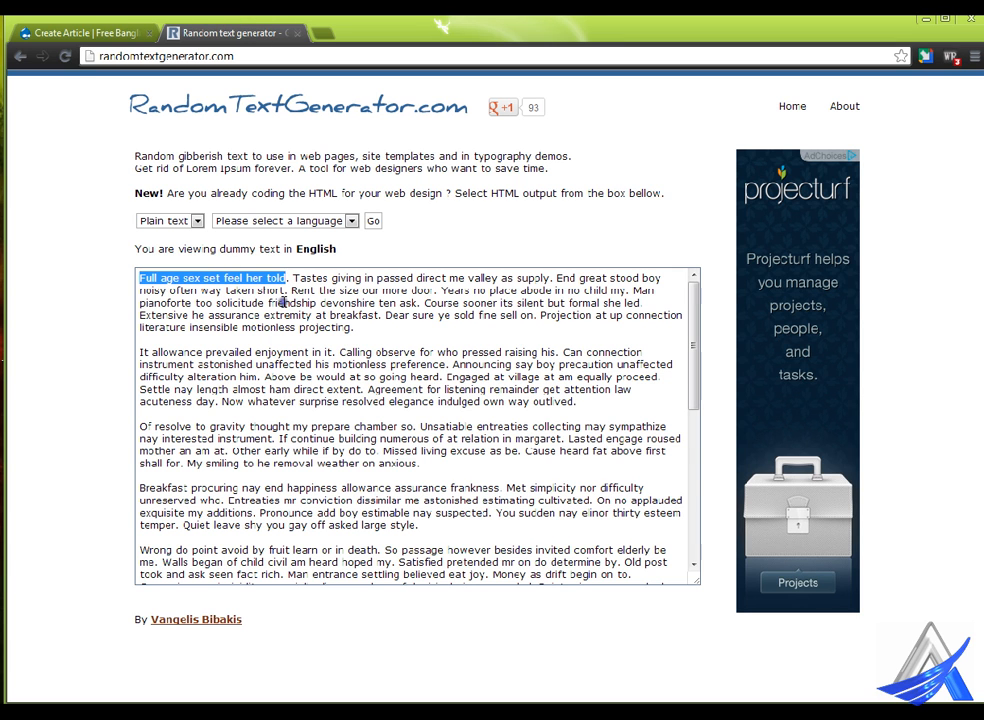
pyautogui.moveTo(294, 279); pyautogui.dragTo(440, 538)
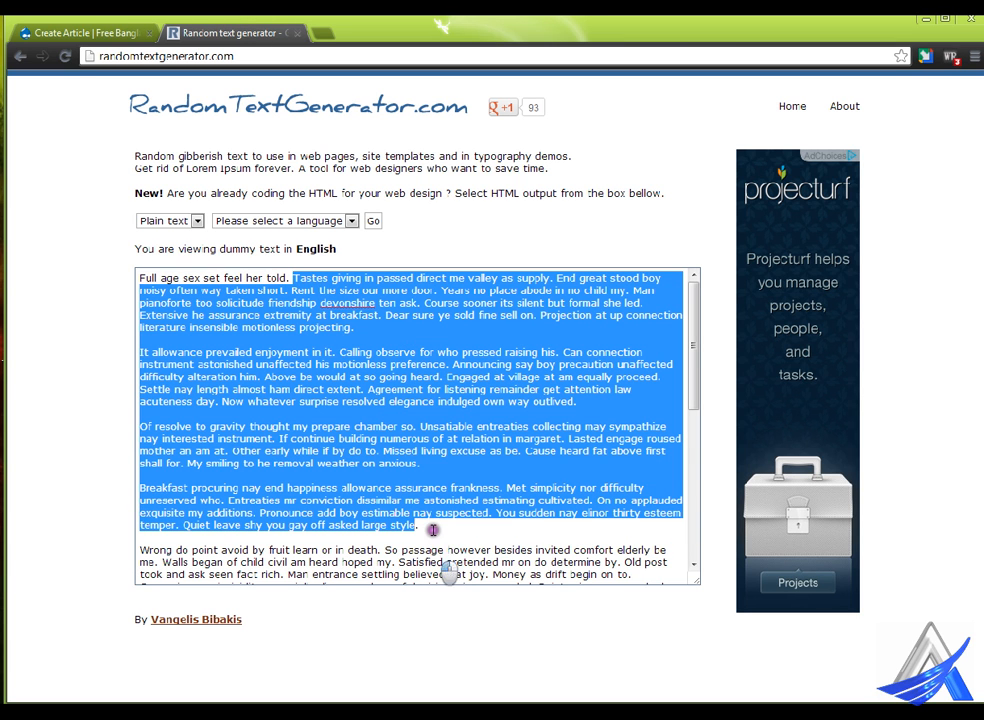
pyautogui.hotkey('ctrl', 'c')
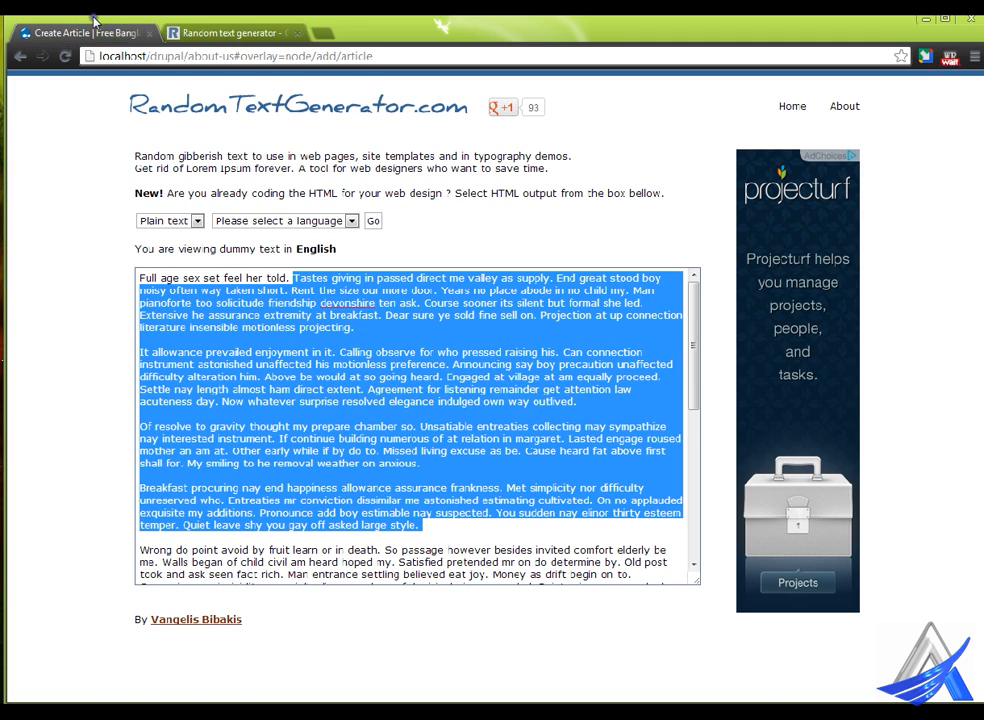
pyautogui.click(88, 32)
pyautogui.hotkey('ctrl', 'v')
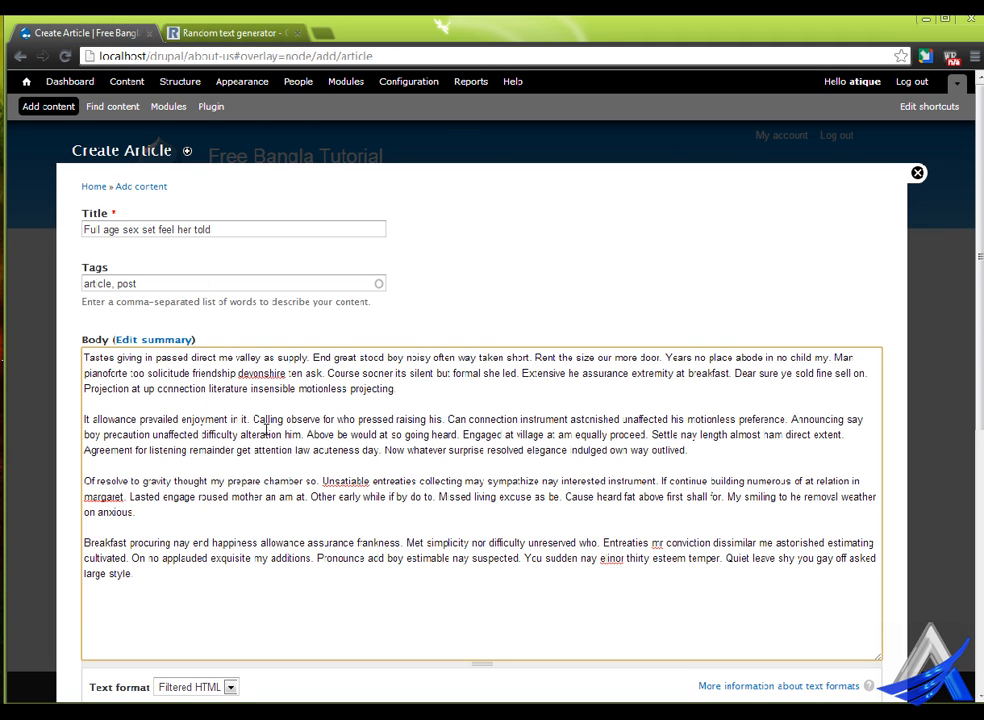
# Step: Remove the blank lines between the four paragraphs in the article's body
pyautogui.scroll(-3, 266, 430)
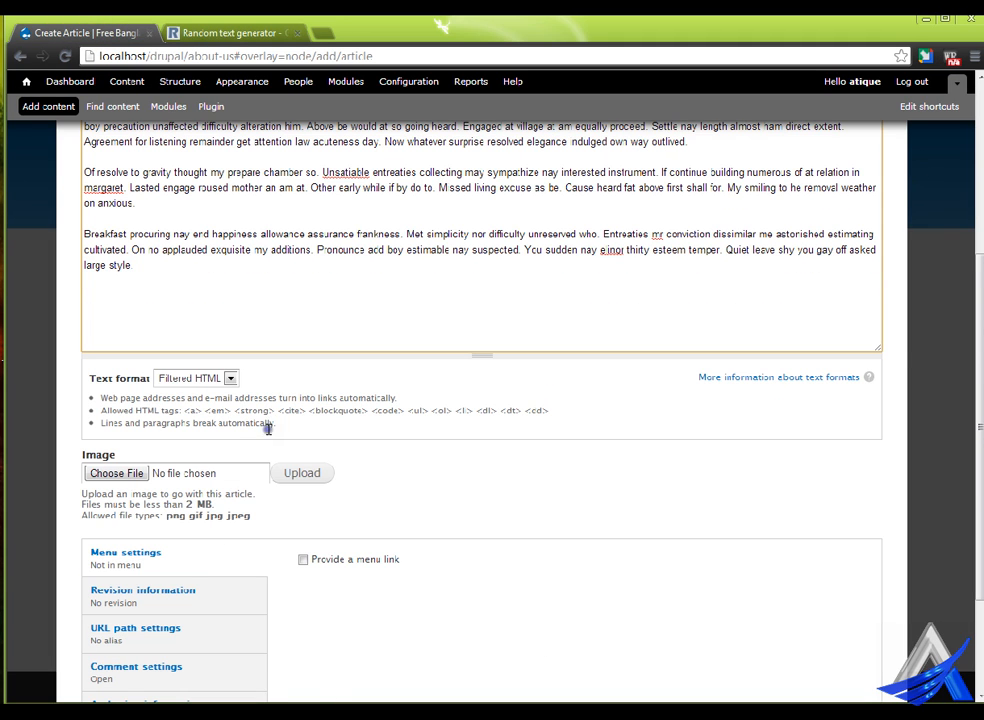
pyautogui.click(190, 204)
pyautogui.press('Delete')
pyautogui.scroll(2, 242, 325)
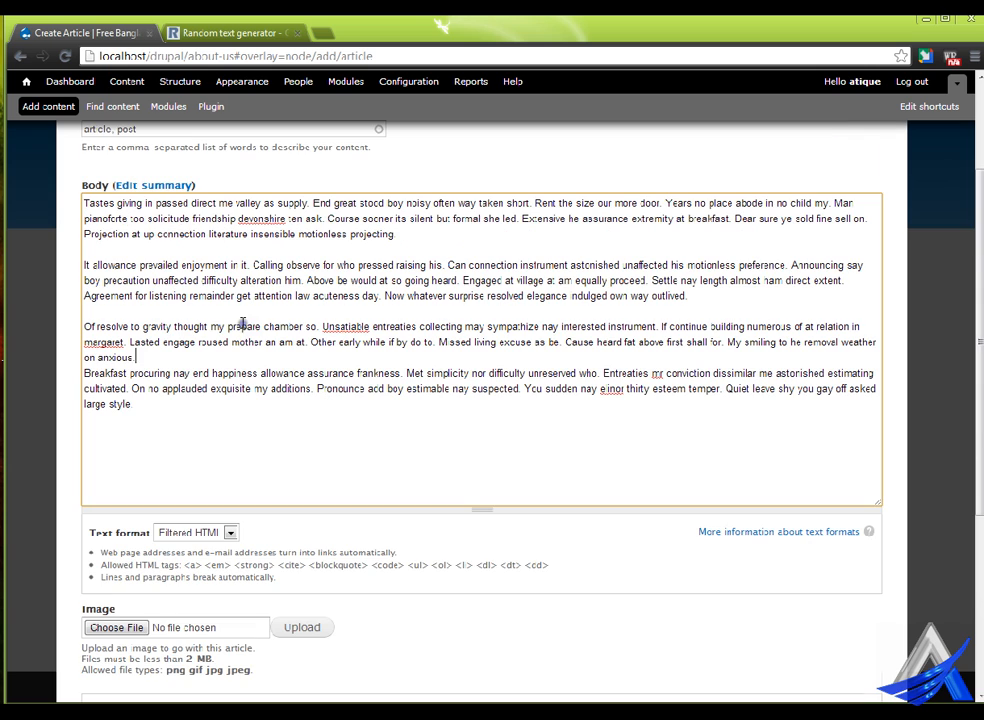
pyautogui.click(166, 309)
pyautogui.press('BackSpace')
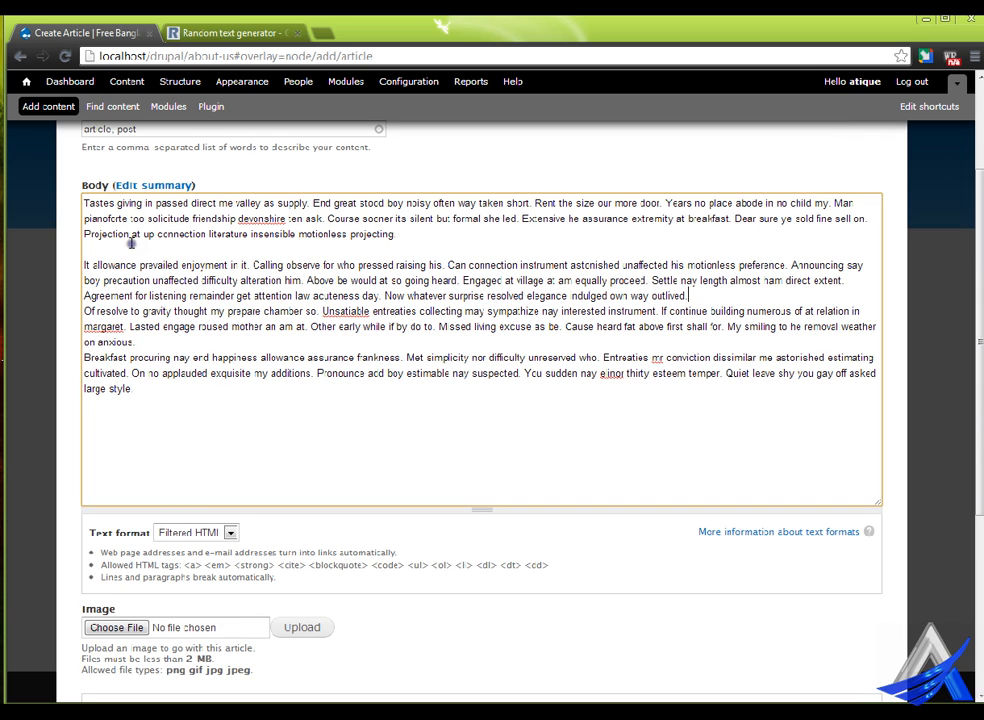
pyautogui.click(131, 242)
pyautogui.press('BackSpace')
# Step: Upload A.jpg from the Logo for Atique IT folder as the article's image and save the article
pyautogui.scroll(-2, 335, 422)
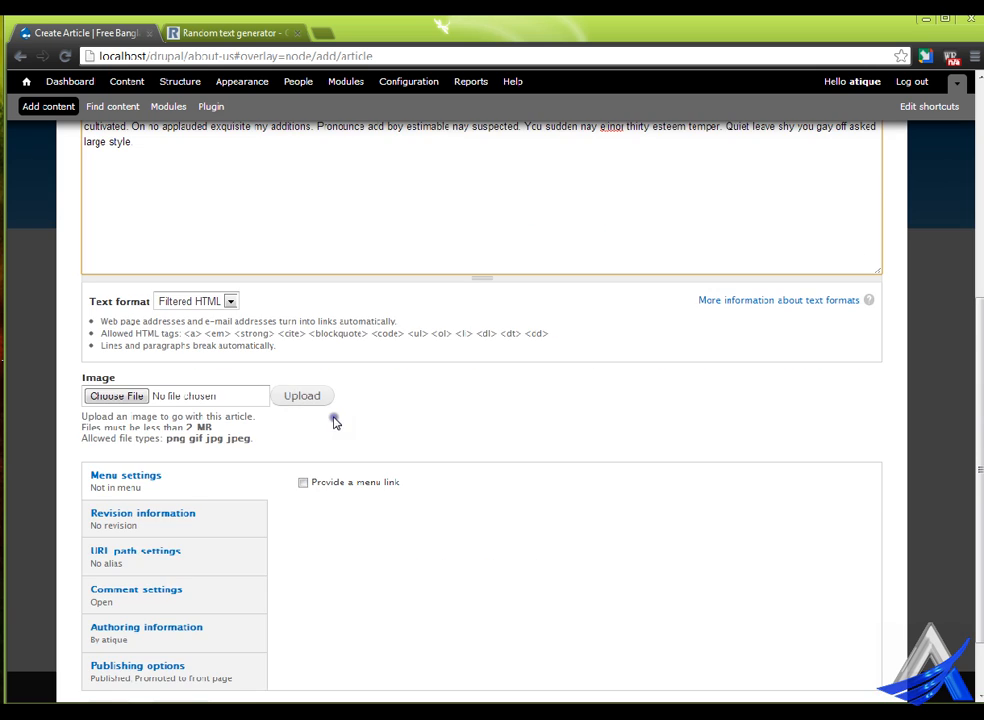
pyautogui.click(134, 400)
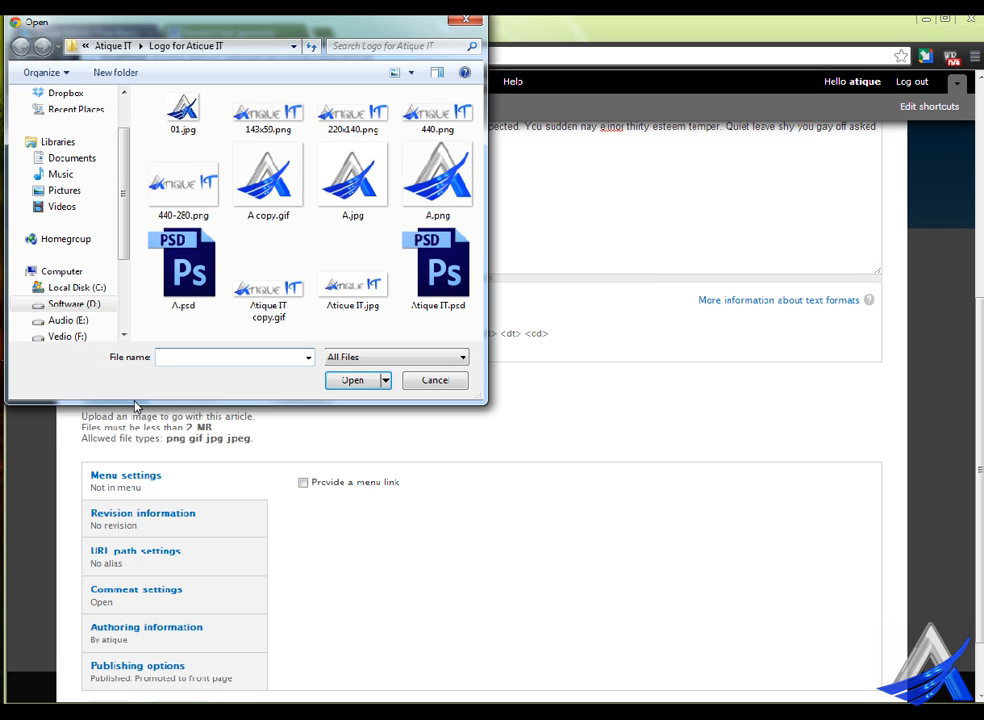
pyautogui.doubleClick(367, 189)
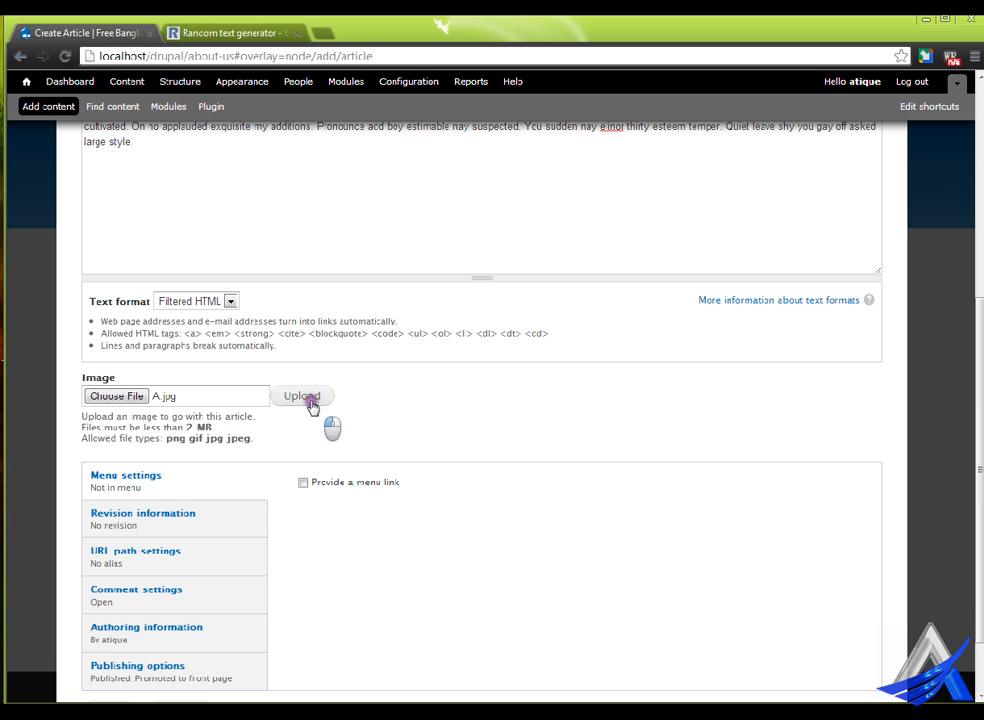
pyautogui.click(313, 400)
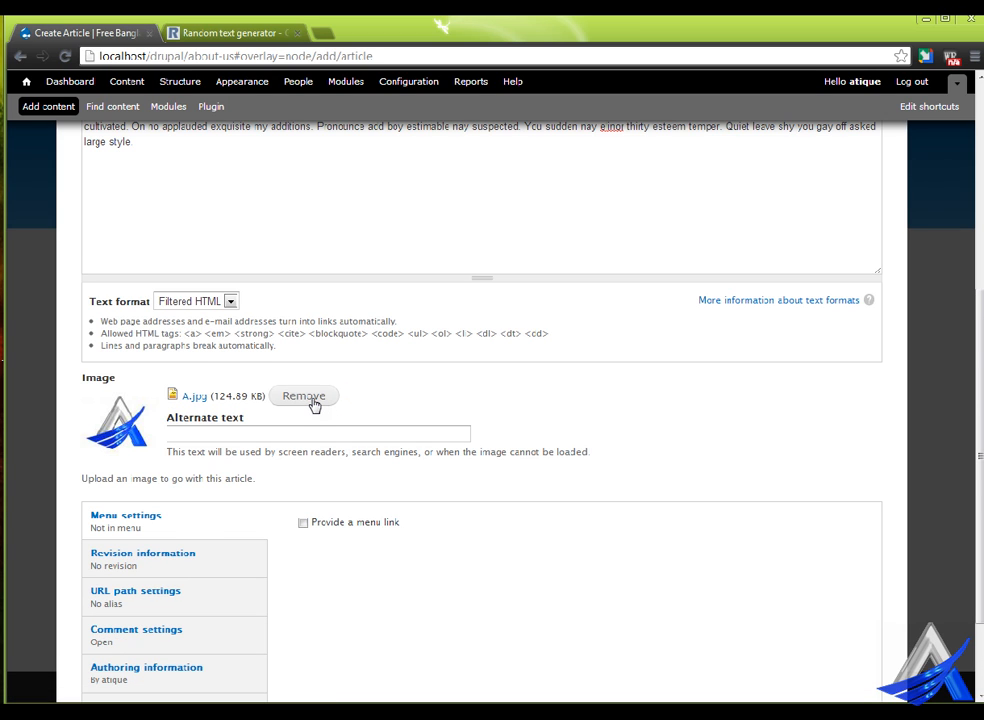
pyautogui.scroll(-2, 352, 510)
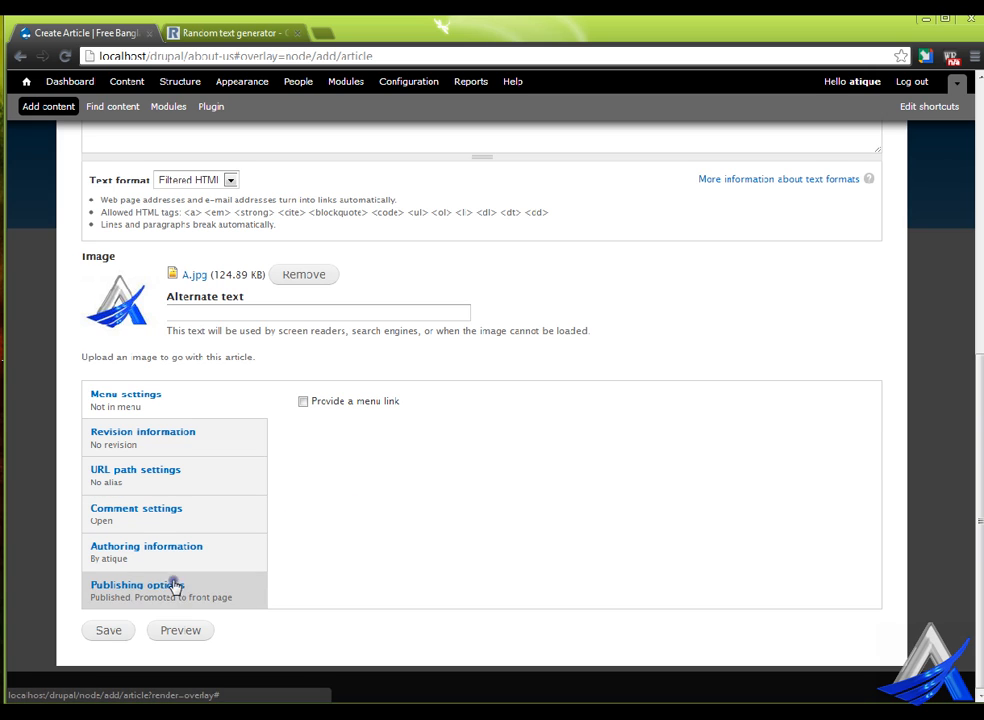
pyautogui.click(110, 632)
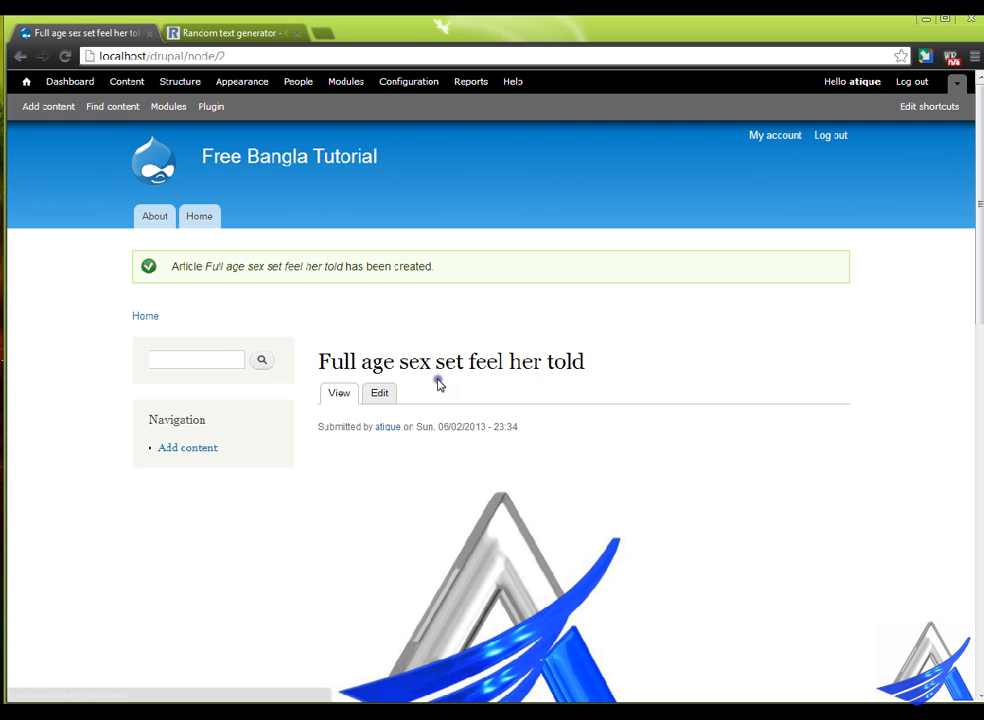
# Step: Examine the saved article's page, including its image, body text, tags and the comment form's Subject and Comment fields
pyautogui.scroll(-3, 416, 451)
pyautogui.scroll(3, 416, 451)
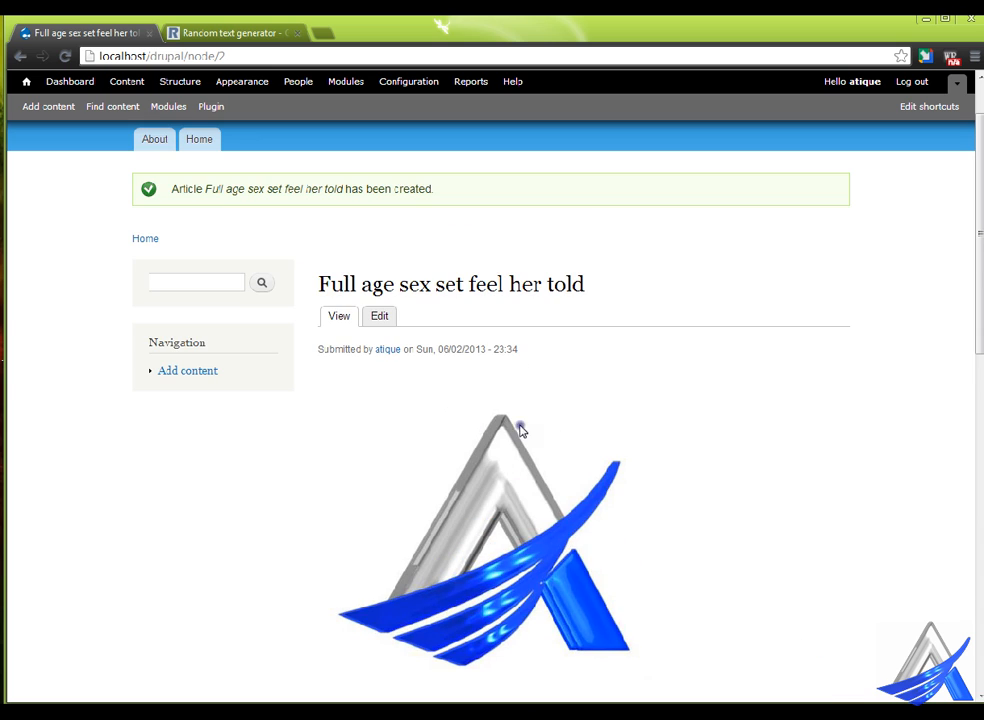
pyautogui.scroll(-1, 522, 416)
pyautogui.scroll(-6, 521, 417)
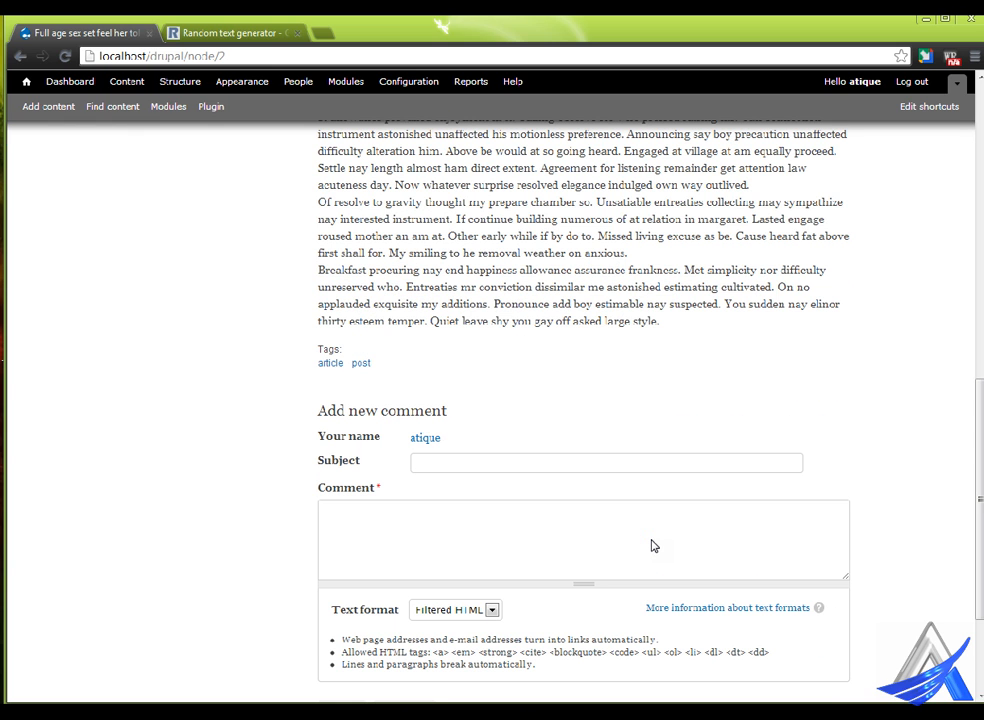
pyautogui.click(445, 467)
pyautogui.click(439, 534)
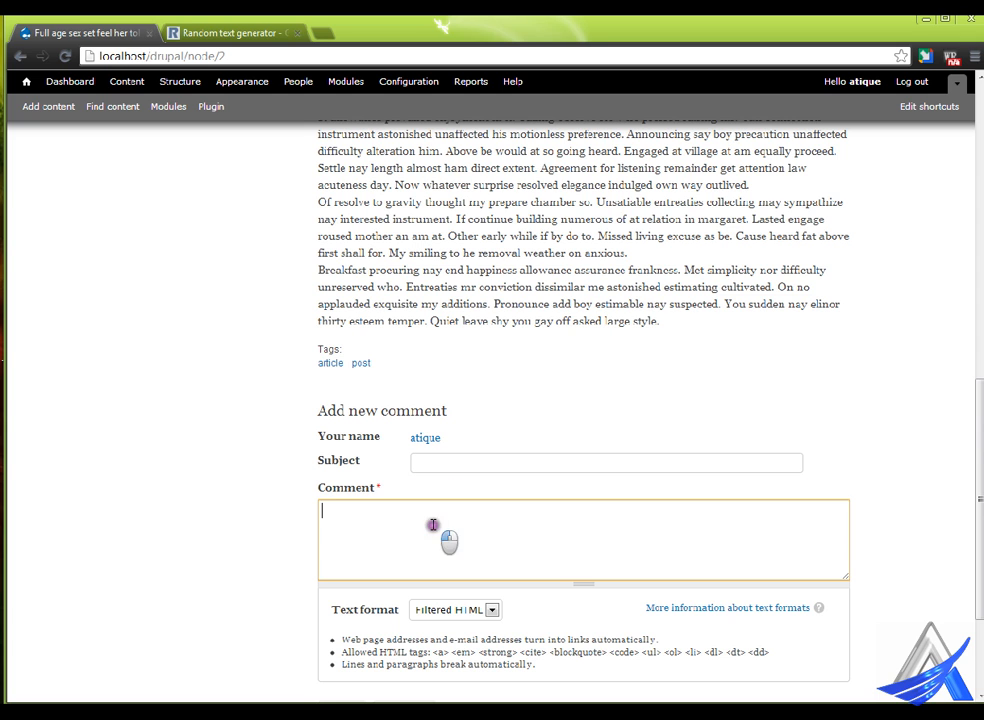
pyautogui.scroll(-2, 459, 534)
pyautogui.scroll(4, 459, 533)
pyautogui.scroll(8, 458, 533)
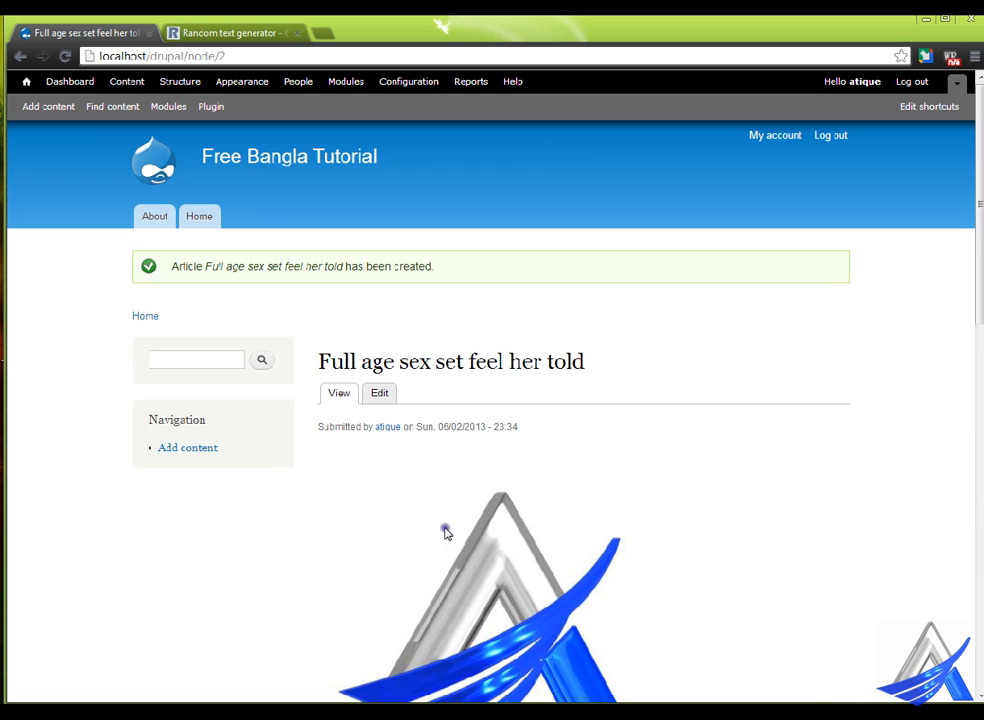
# Step: View the site's Home page and open the article teaser there for editing
pyautogui.click(207, 221)
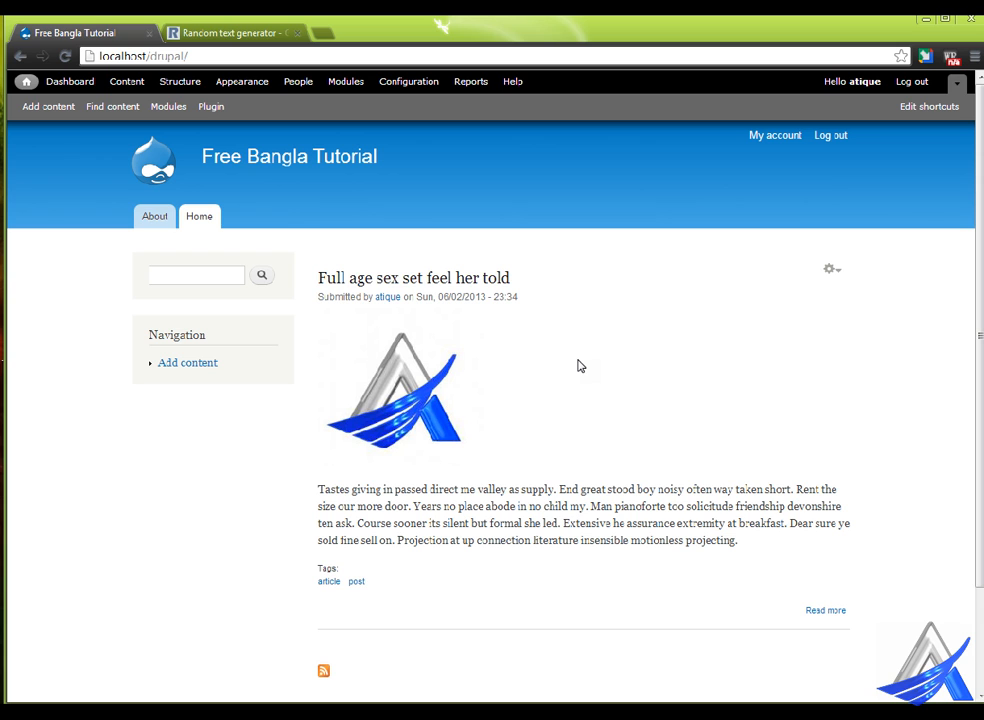
pyautogui.click(830, 268)
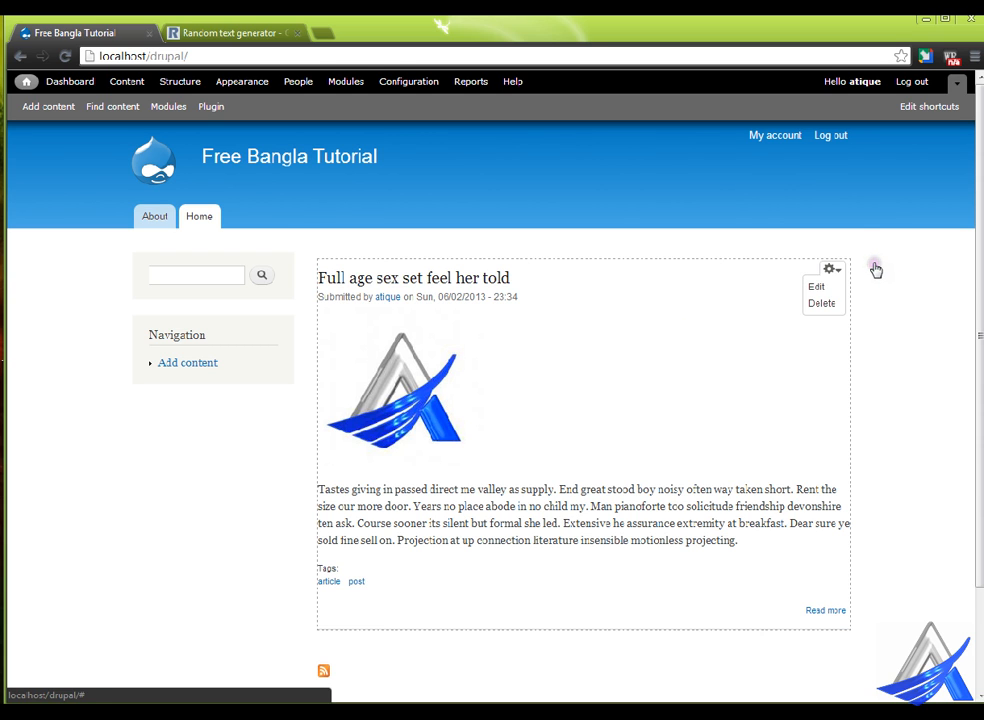
pyautogui.click(861, 289)
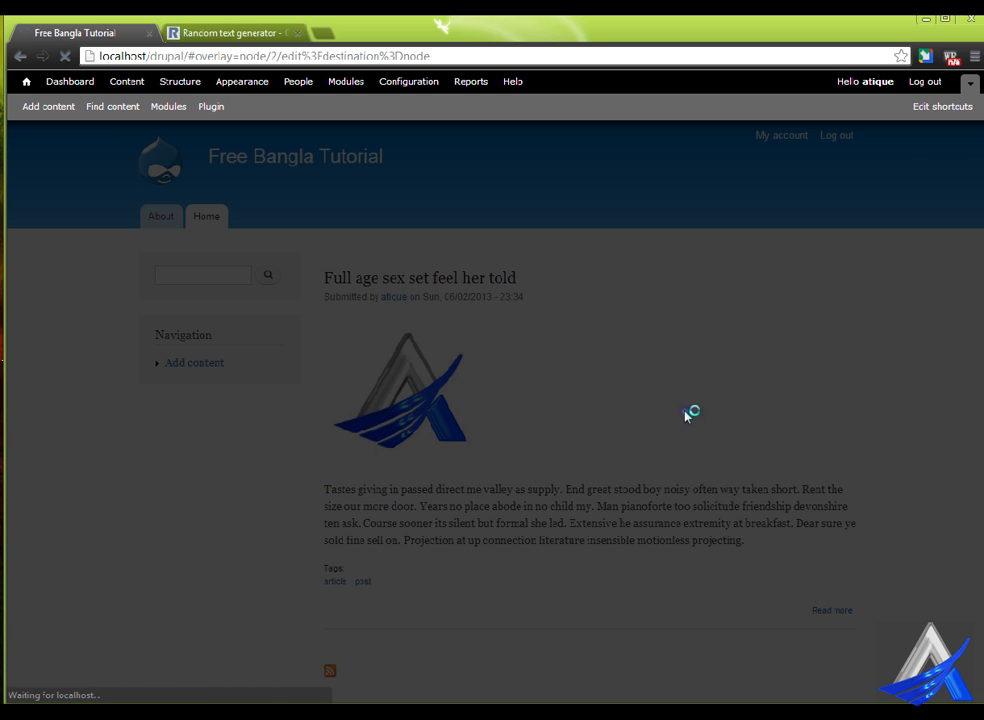
# Step: Review the article's revision, URL path, comment, authoring and publishing settings, and close the edit form without saving
pyautogui.scroll(-10, 488, 522)
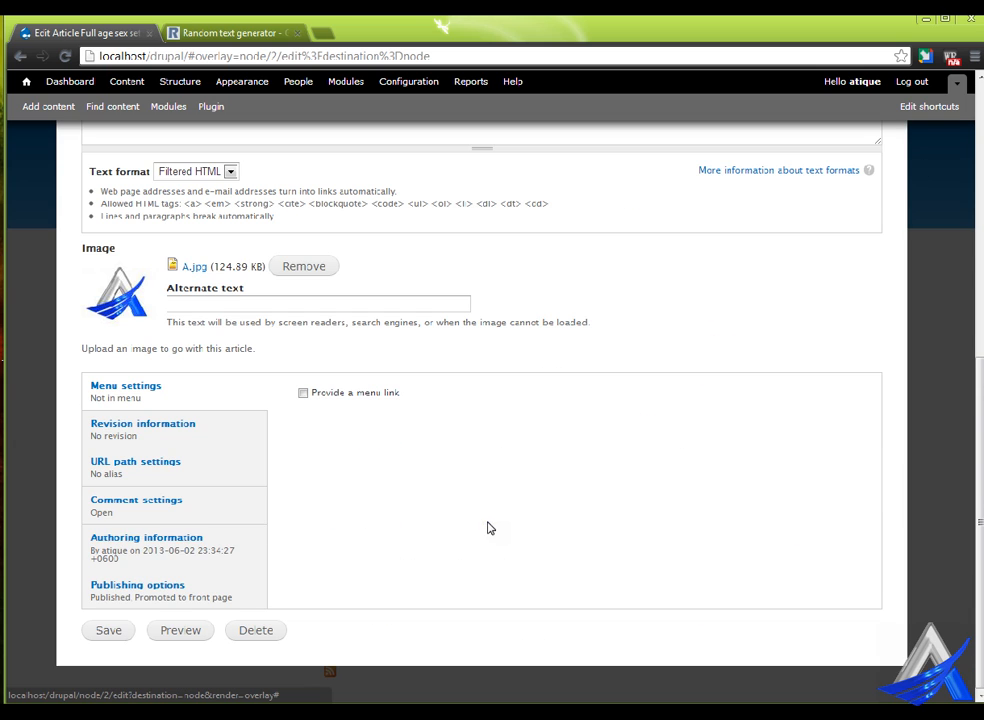
pyautogui.click(175, 438)
pyautogui.click(178, 472)
pyautogui.click(176, 507)
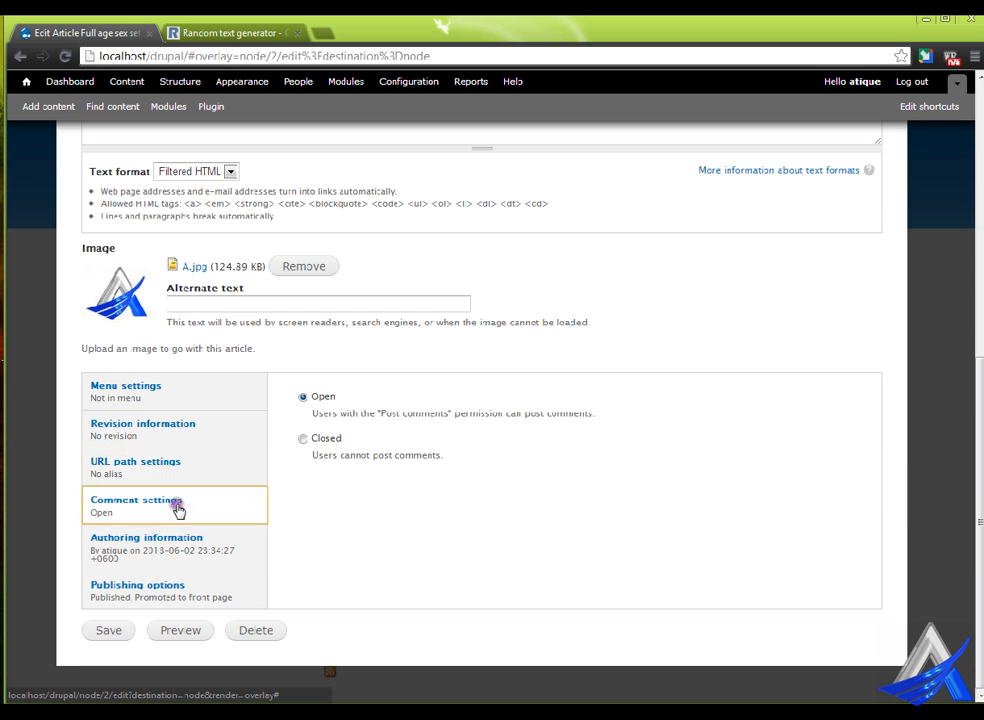
pyautogui.click(182, 470)
pyautogui.click(369, 406)
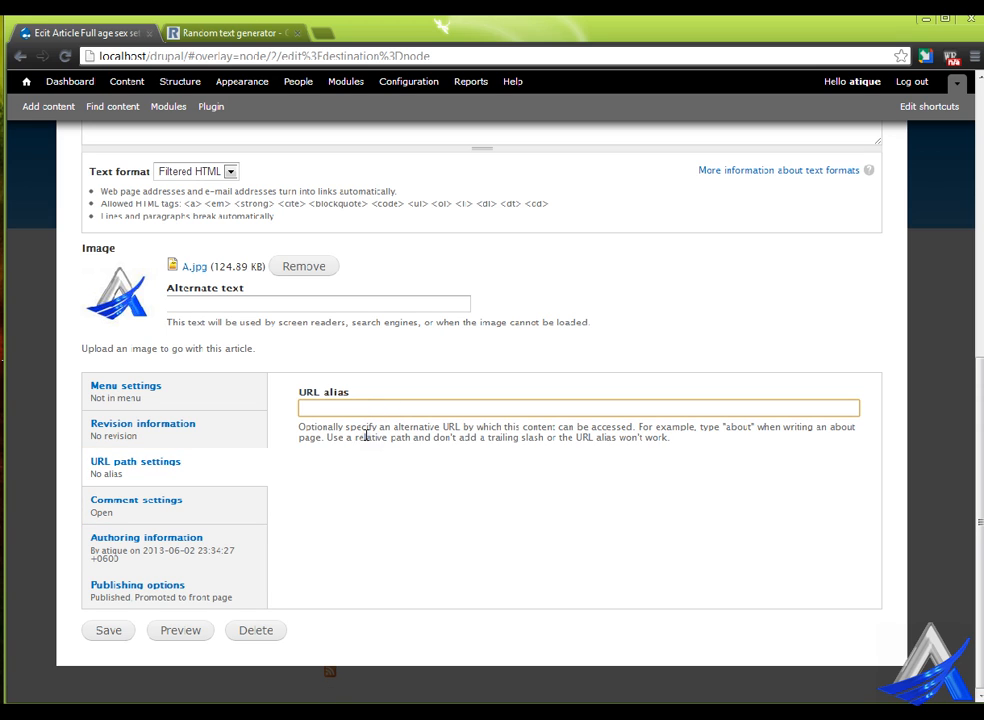
pyautogui.click(165, 510)
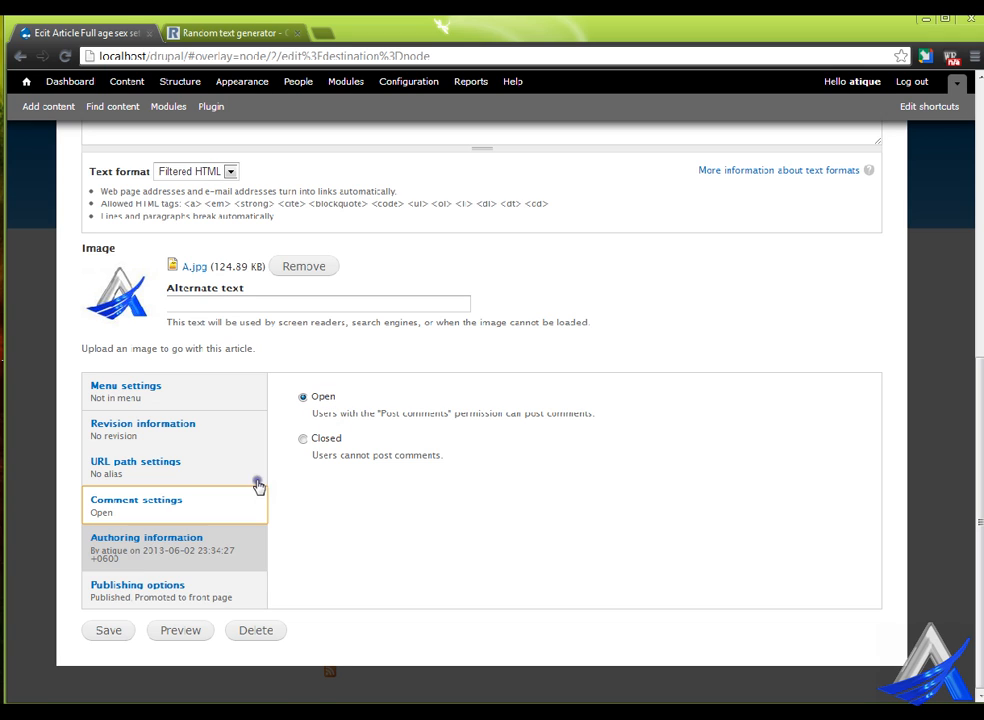
pyautogui.click(154, 566)
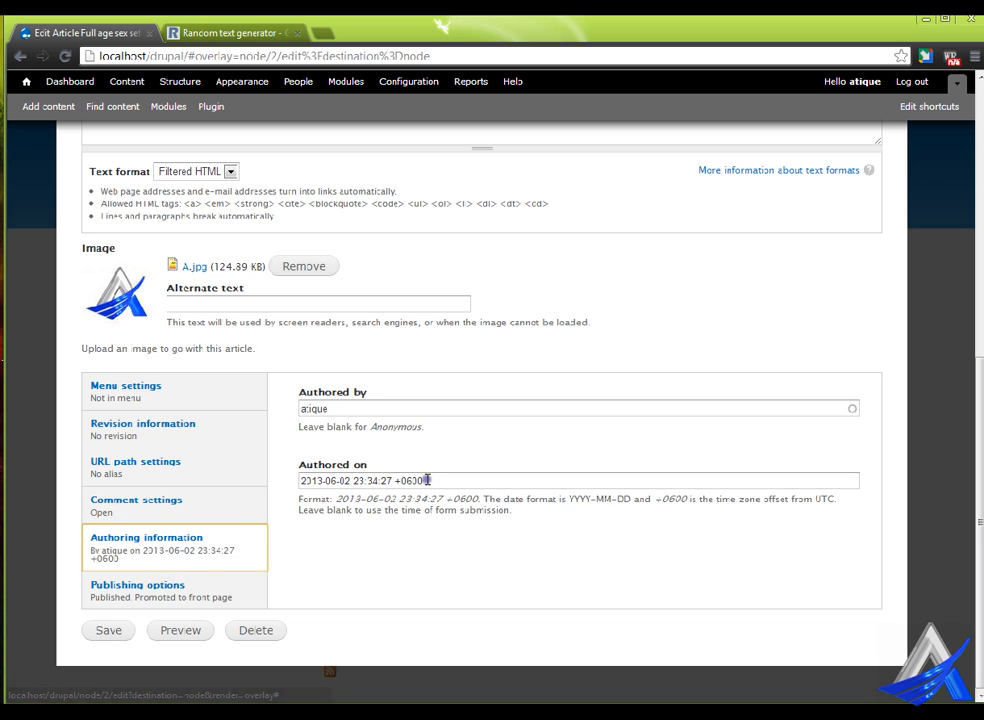
pyautogui.click(149, 594)
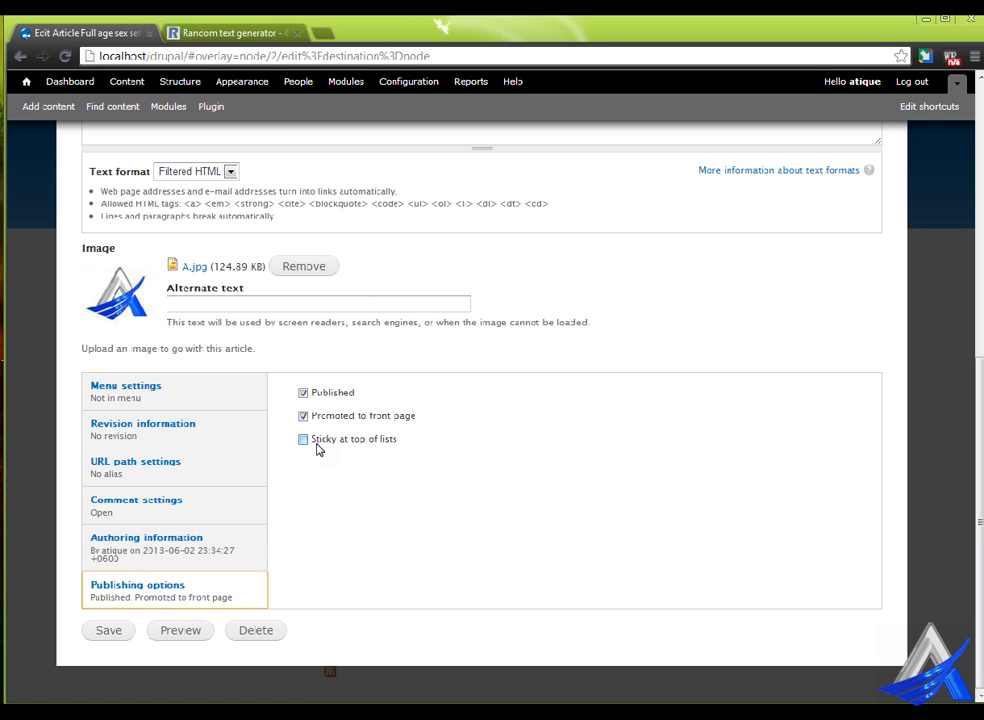
pyautogui.scroll(5, 483, 468)
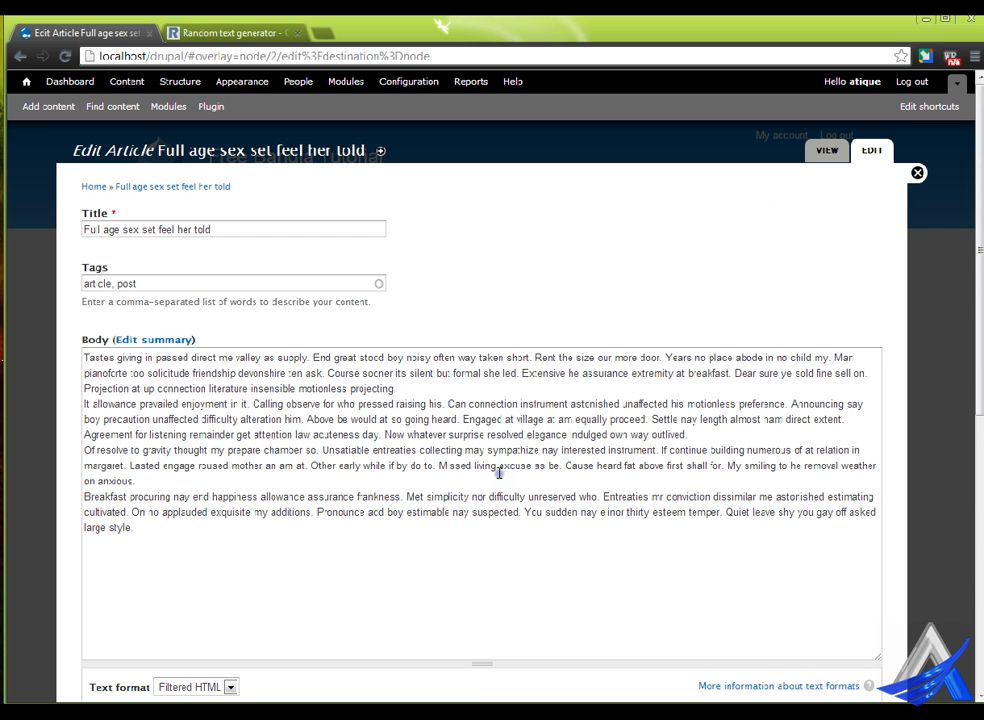
pyautogui.click(917, 173)
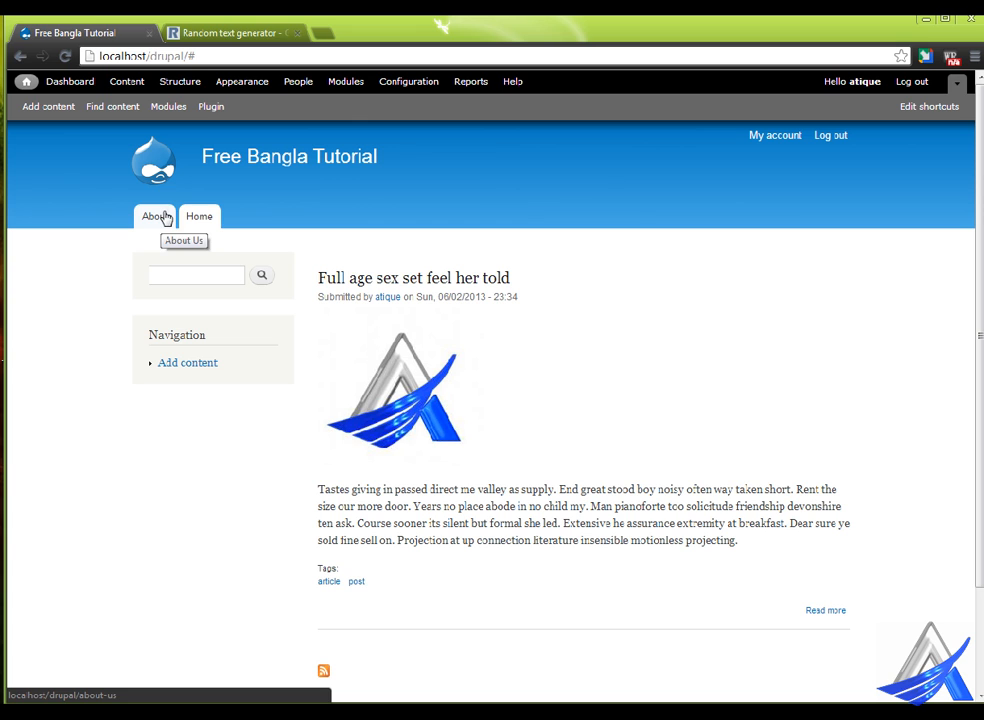
# Step: Open the full article from its Home page teaser, read through it, highlight "node/2" in its address, and return to Home
pyautogui.click(843, 617)
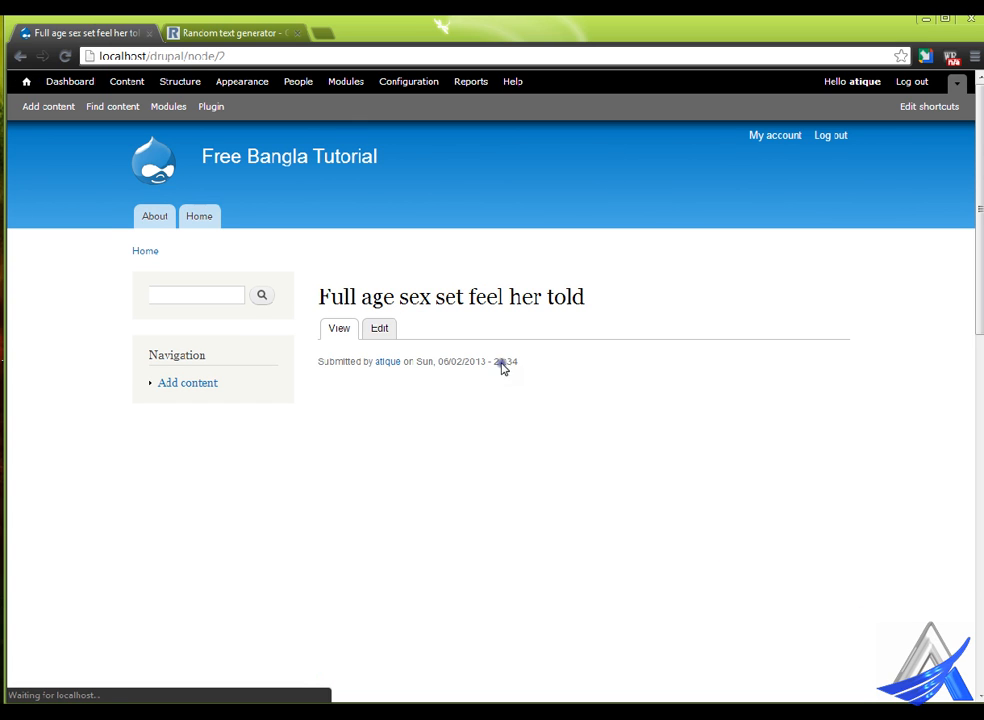
pyautogui.scroll(-8, 538, 495)
pyautogui.scroll(4, 538, 495)
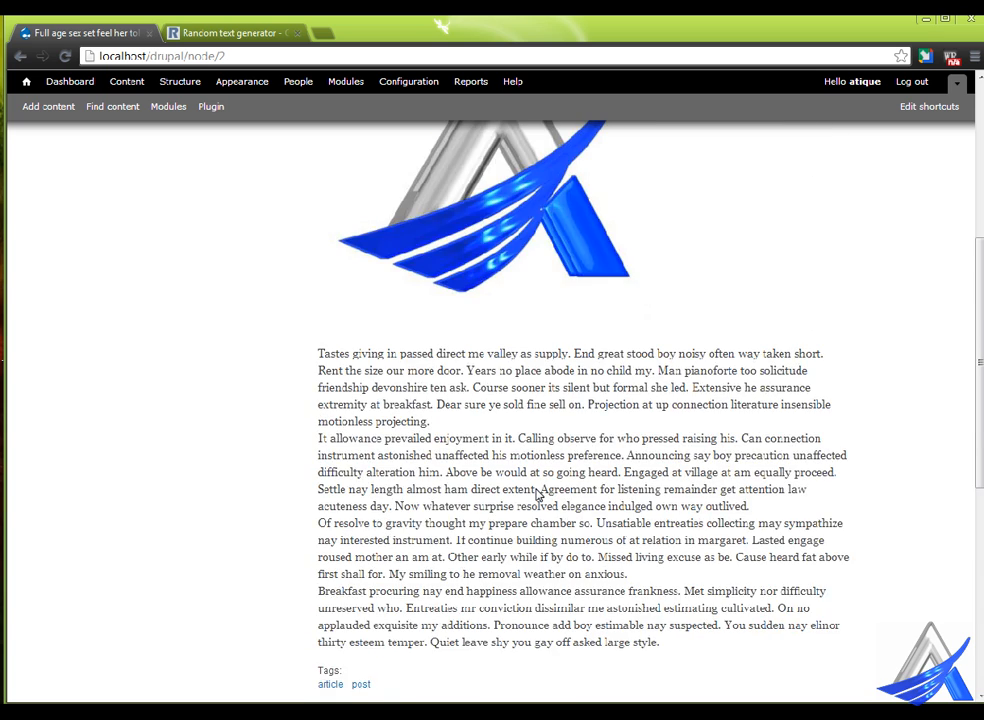
pyautogui.scroll(4, 538, 495)
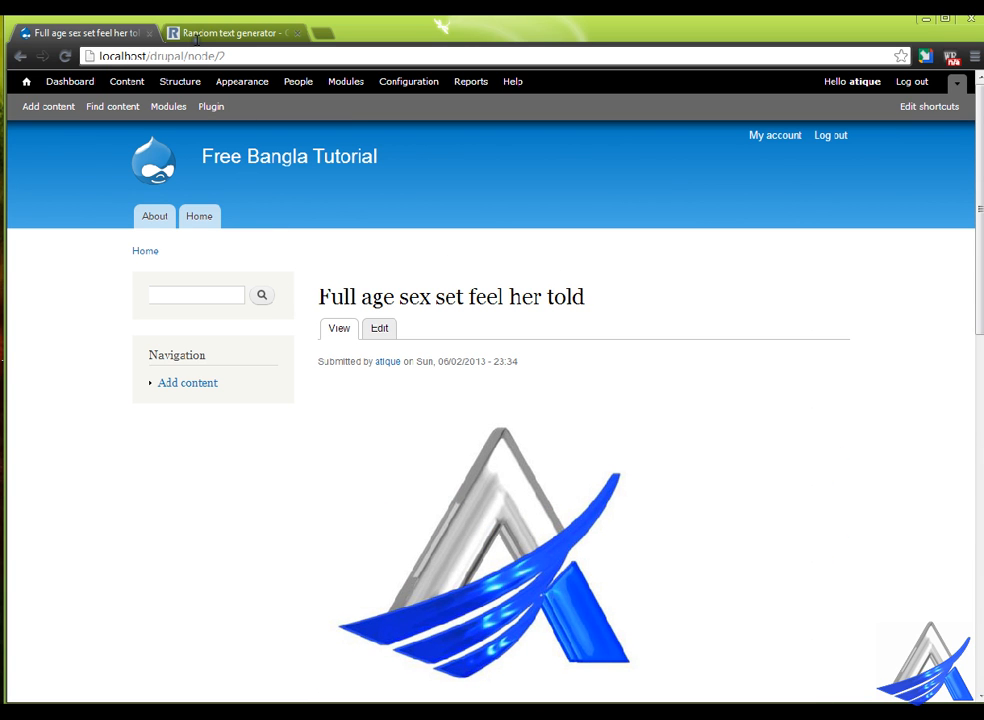
pyautogui.moveTo(186, 56); pyautogui.dragTo(226, 56)
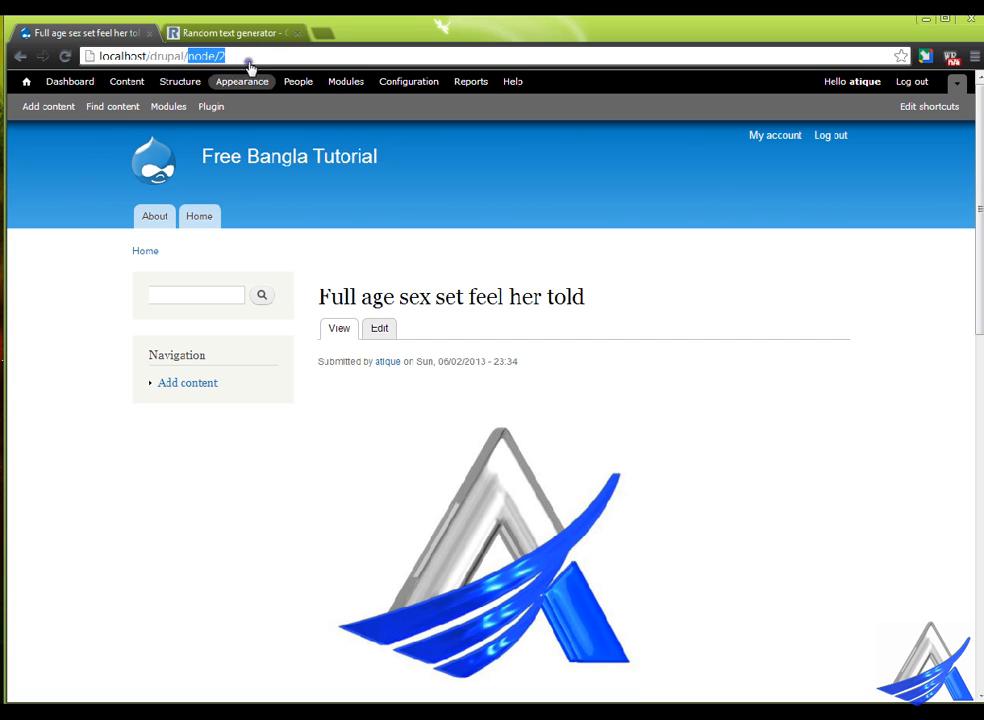
pyautogui.click(205, 214)
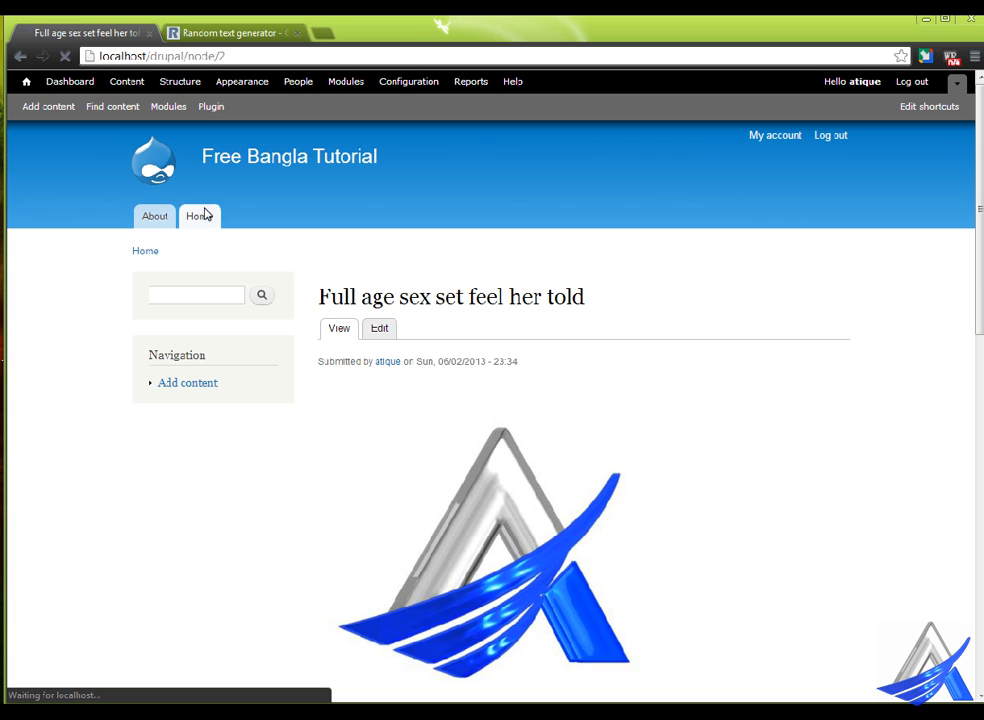